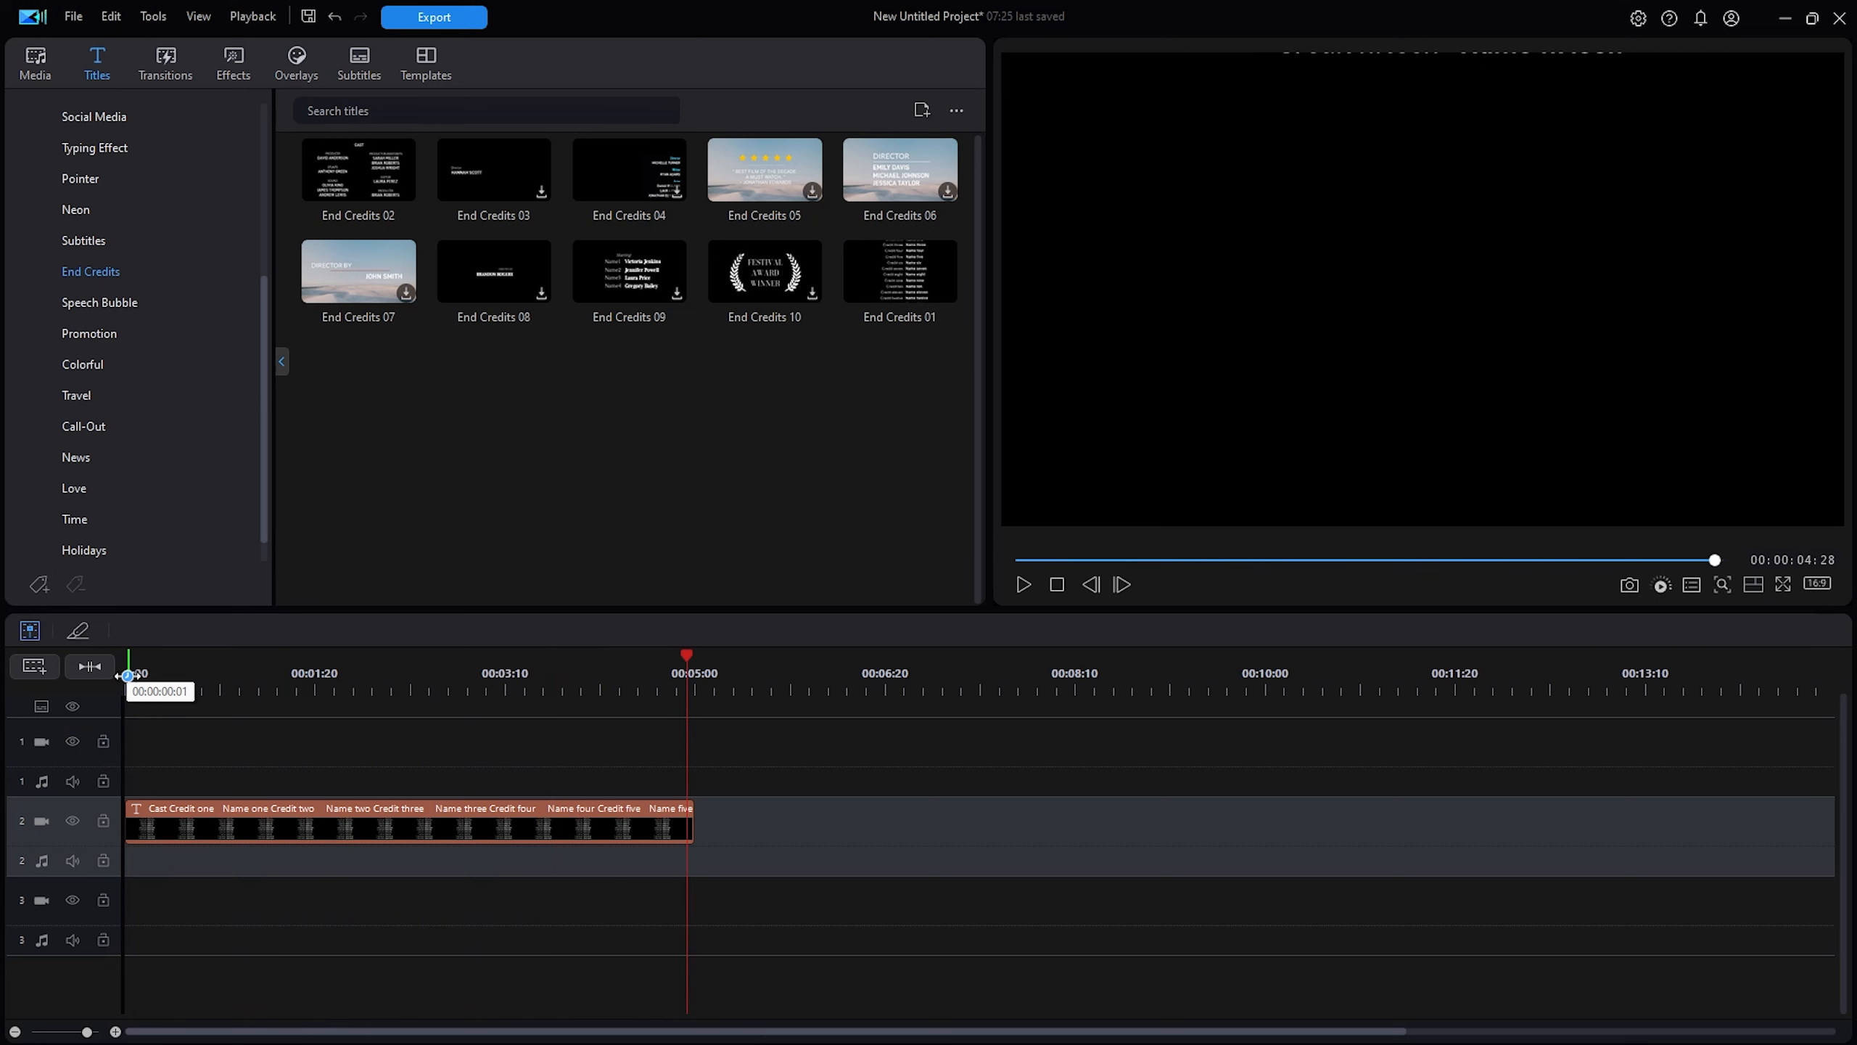
Return the playhead to the timeline start and select the cast credits title clip on track 2.
click(133, 688)
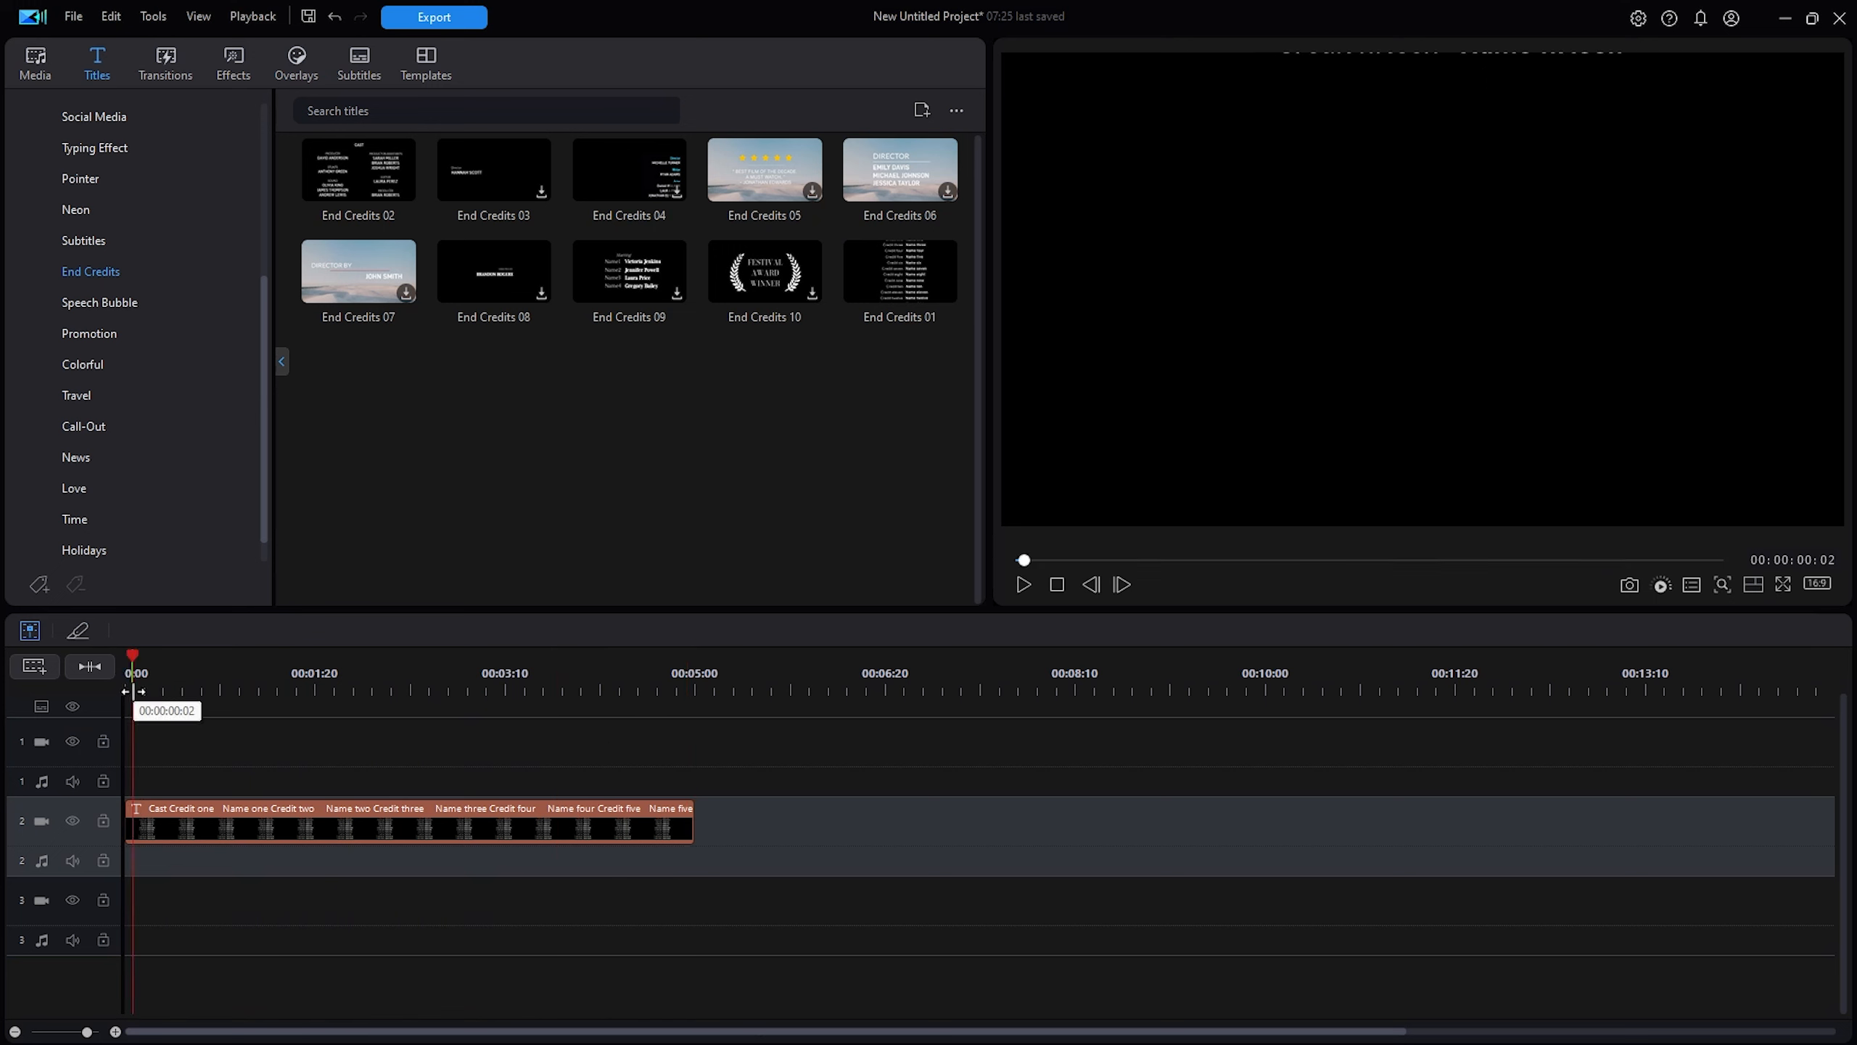
click(290, 842)
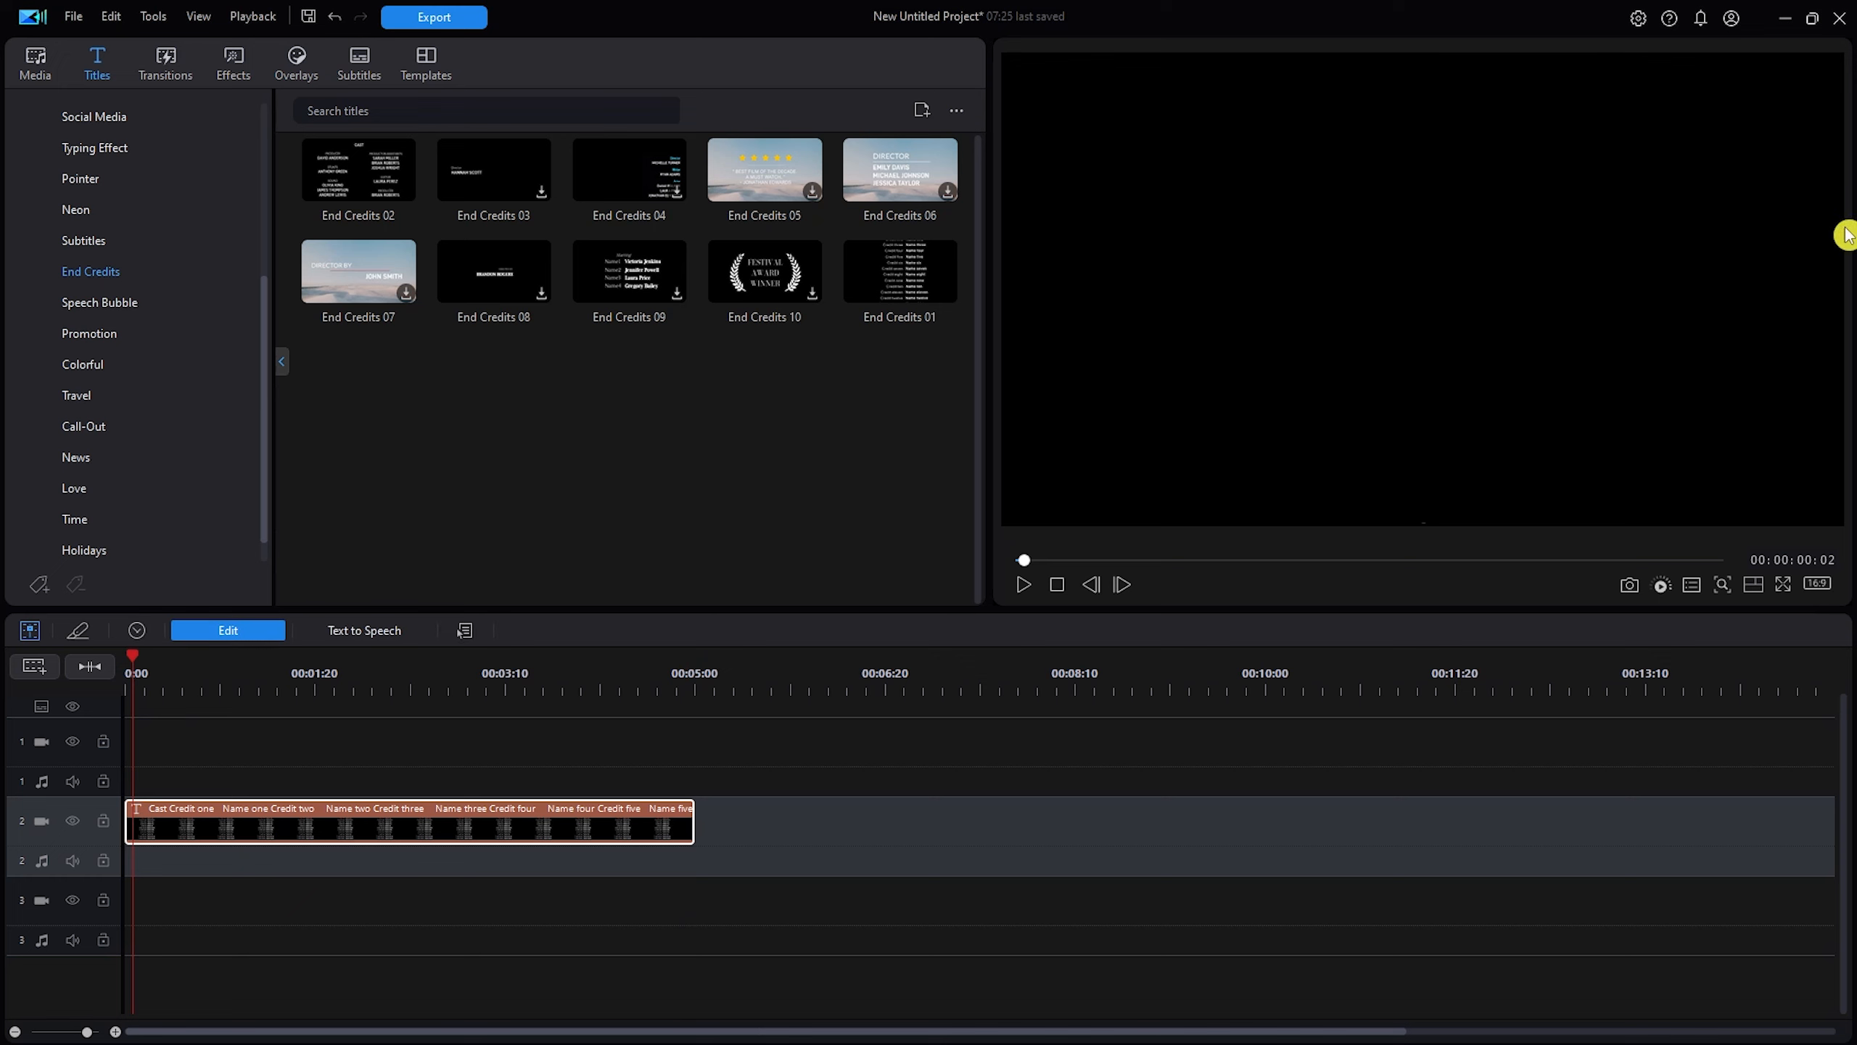
Replace the credit placeholder 'Name one' with KYLE and review the Title panel settings.
double_click(1475, 381)
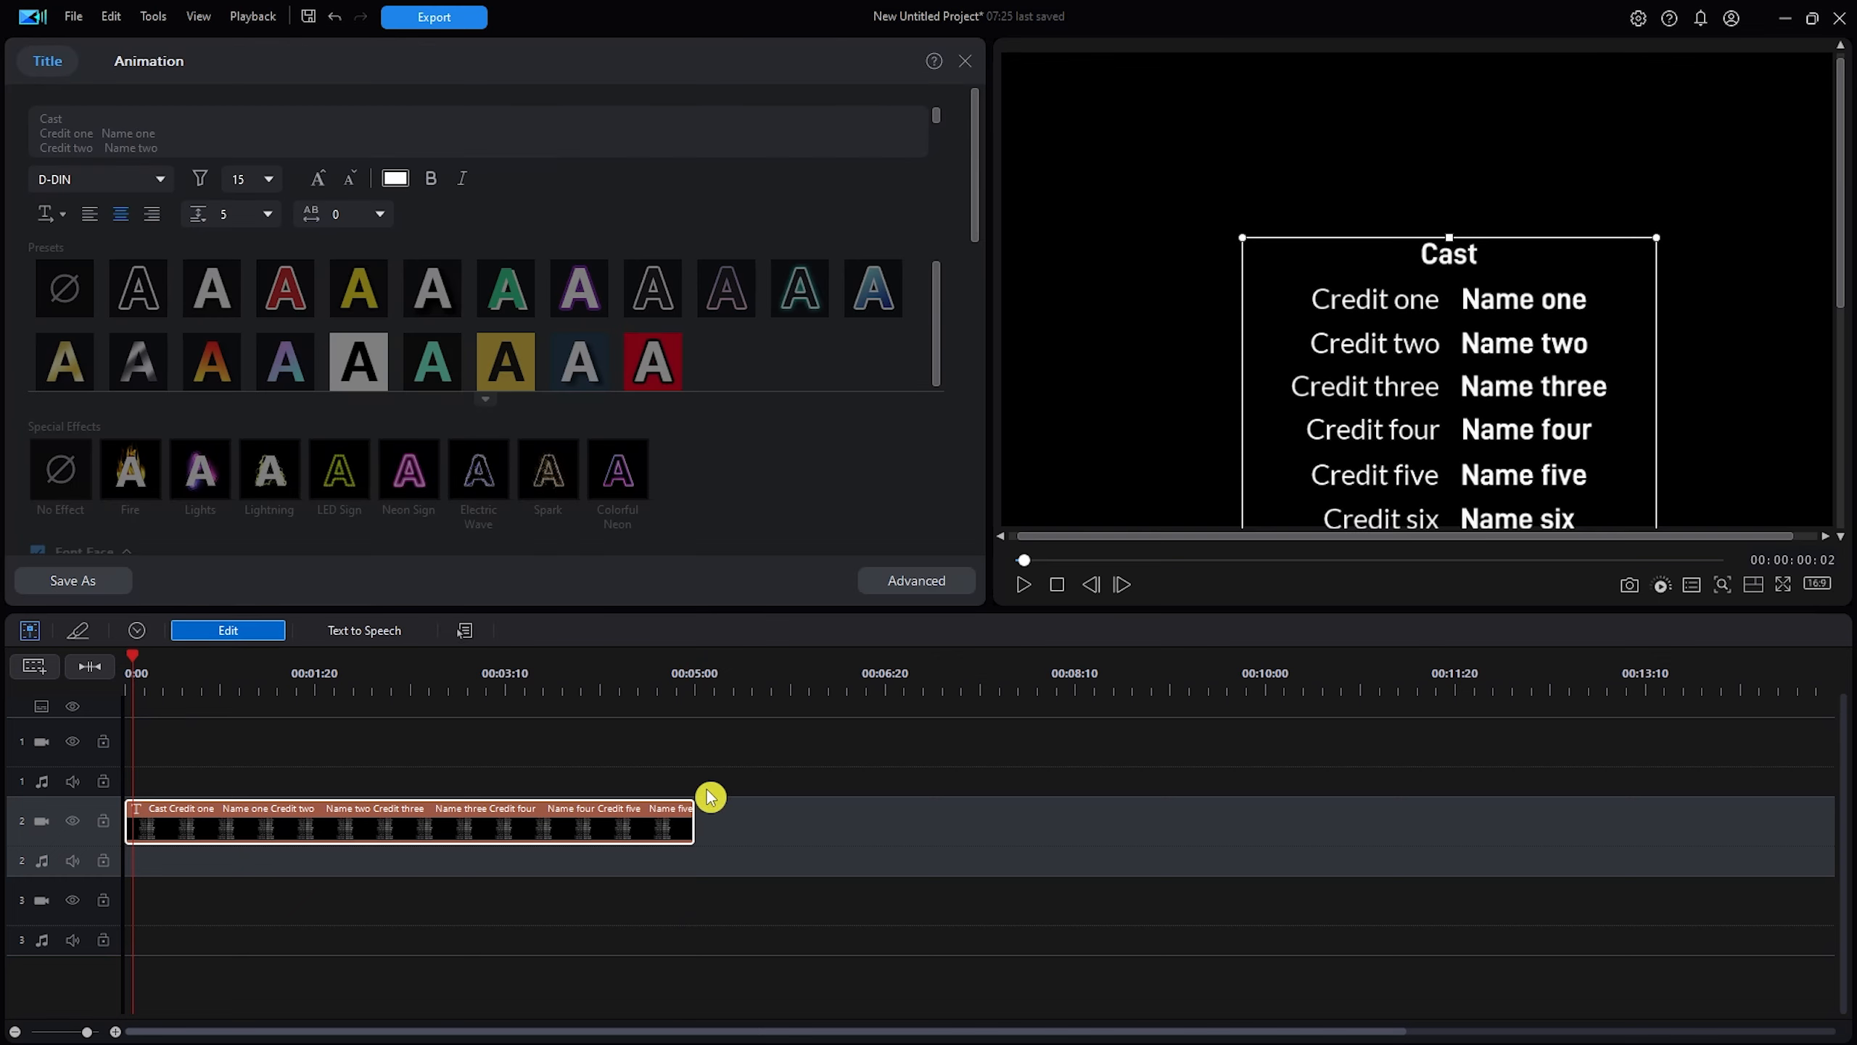
drag(1462, 308, 1574, 296)
text(KYU)
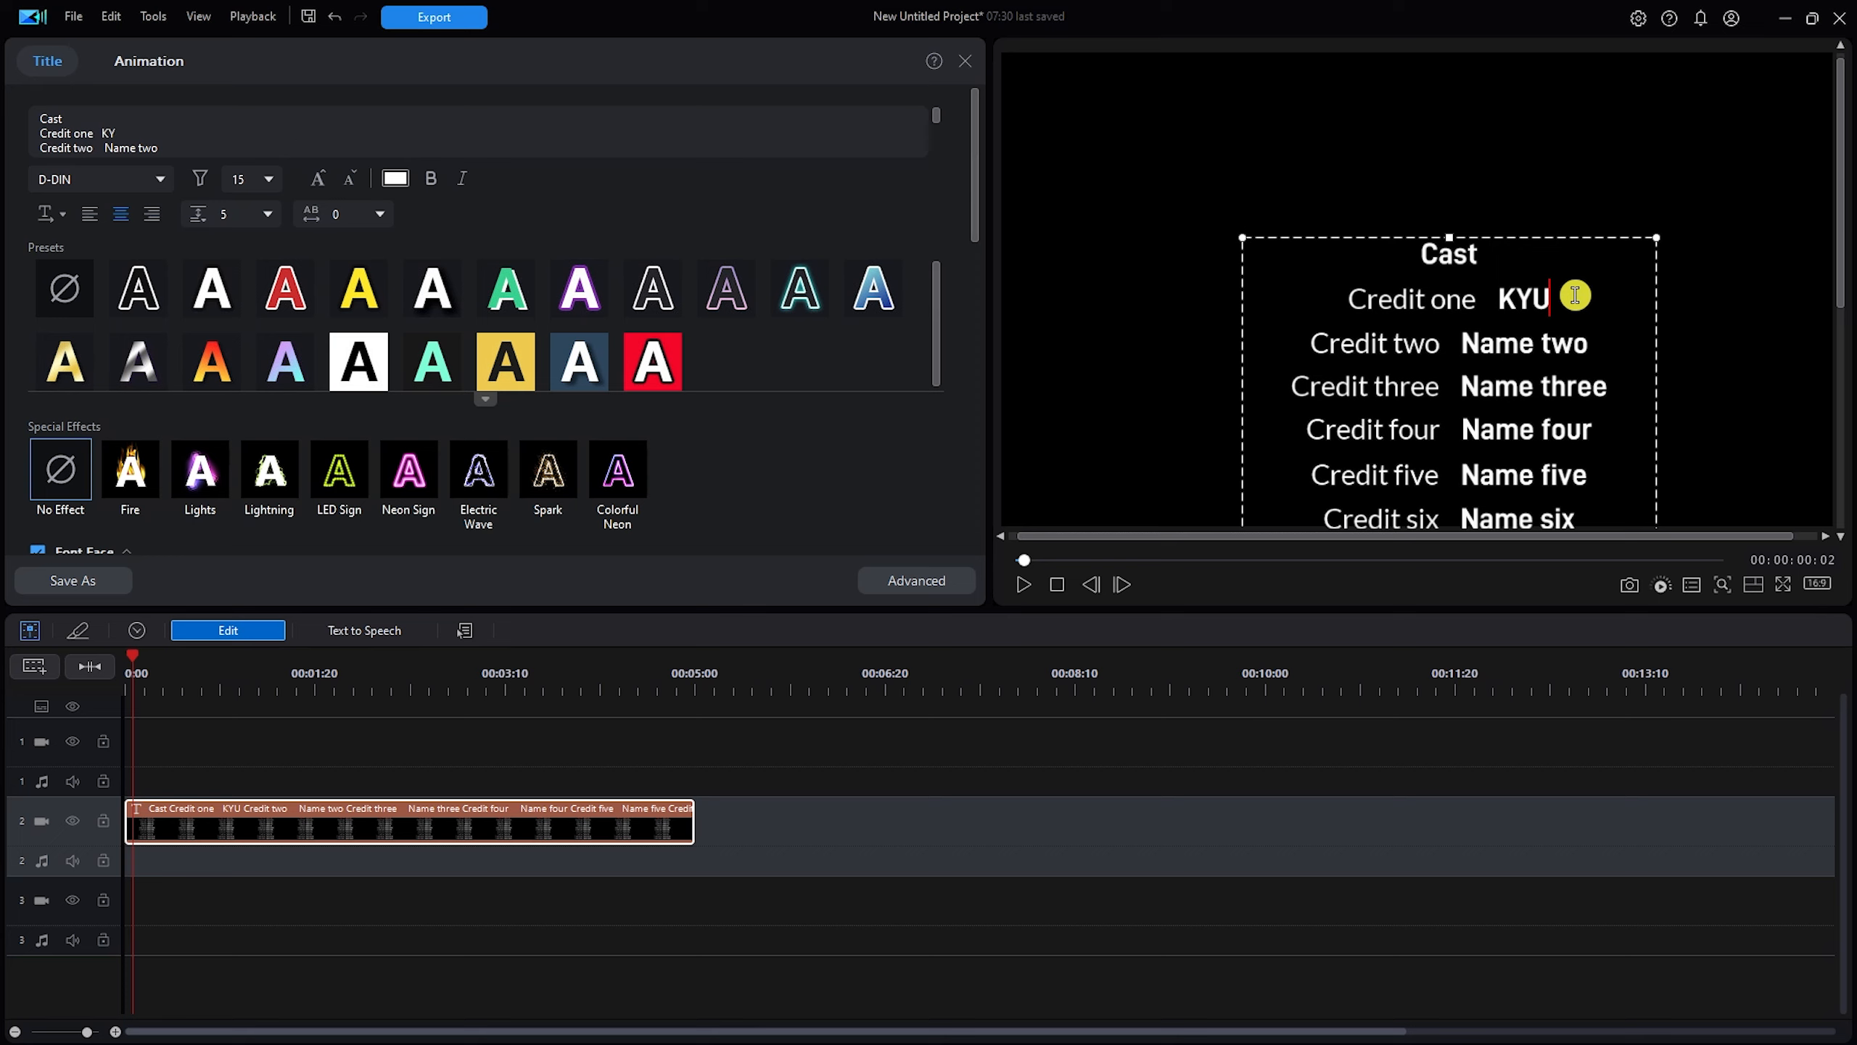
key(BackSpace)
text(LE)
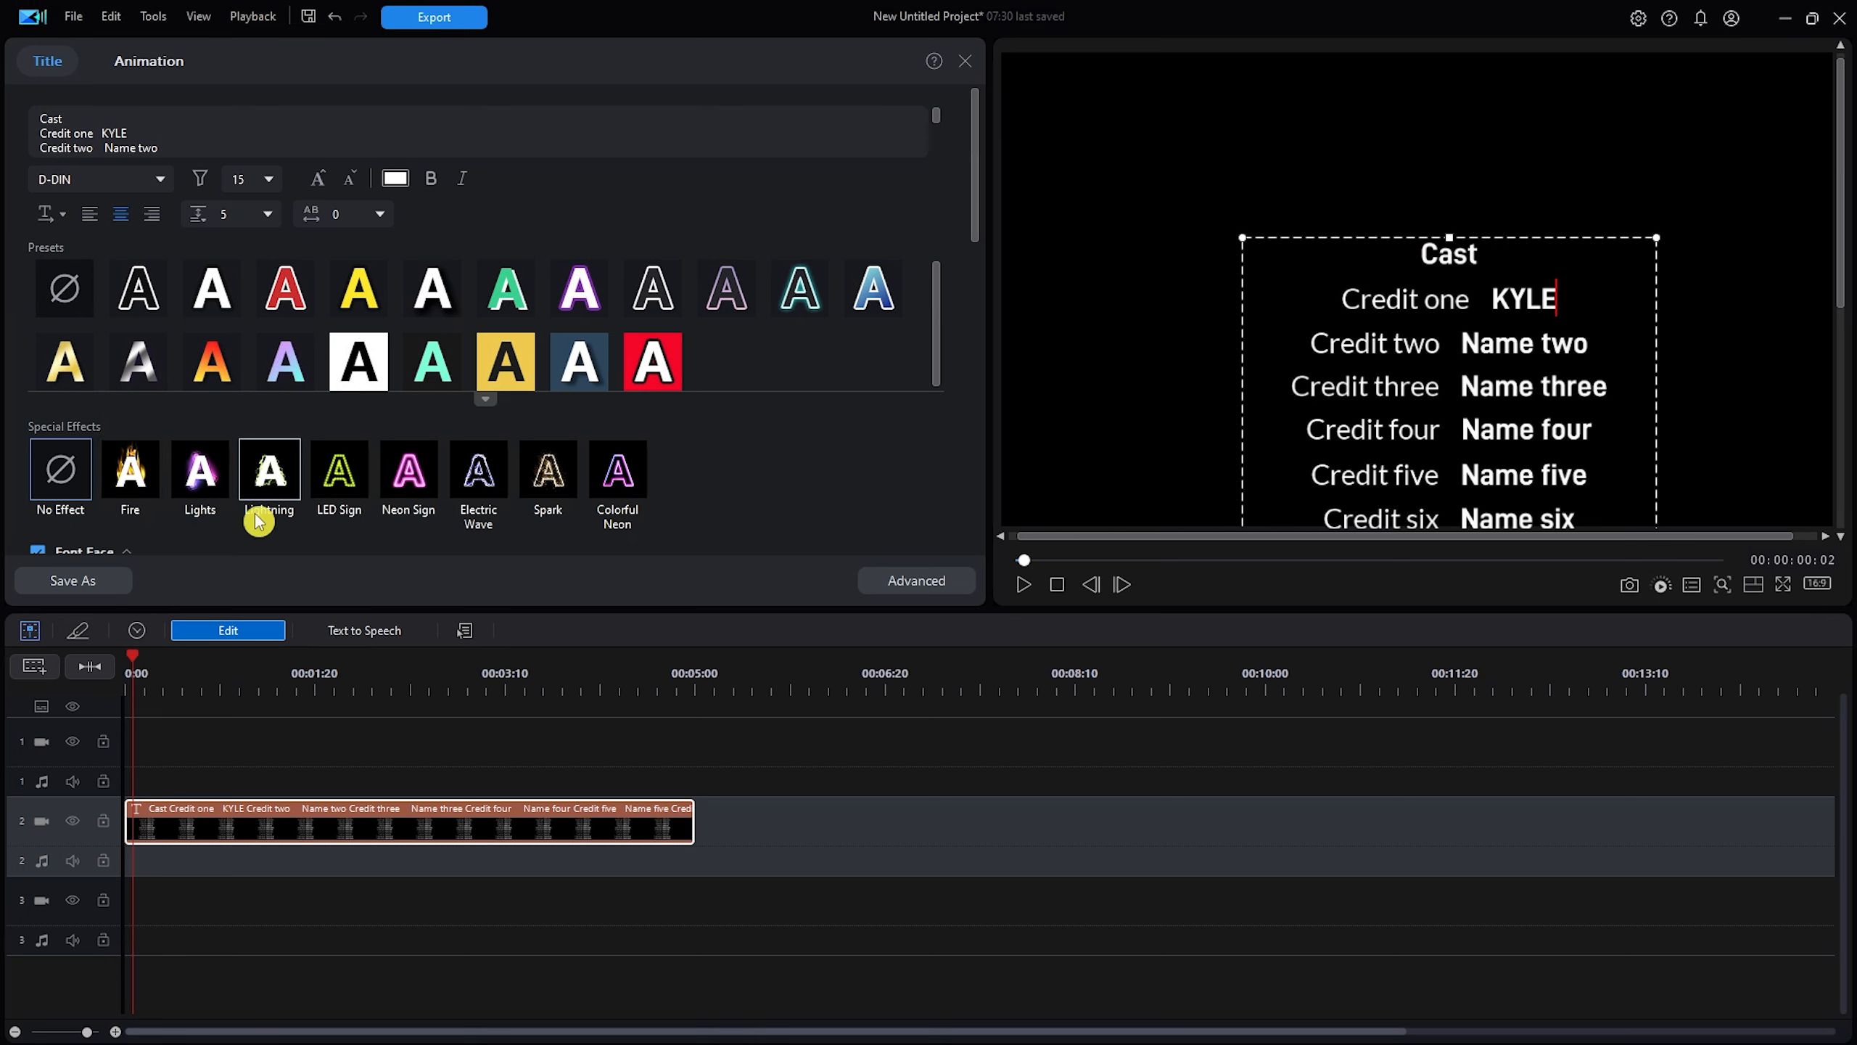
drag(936, 298, 926, 371)
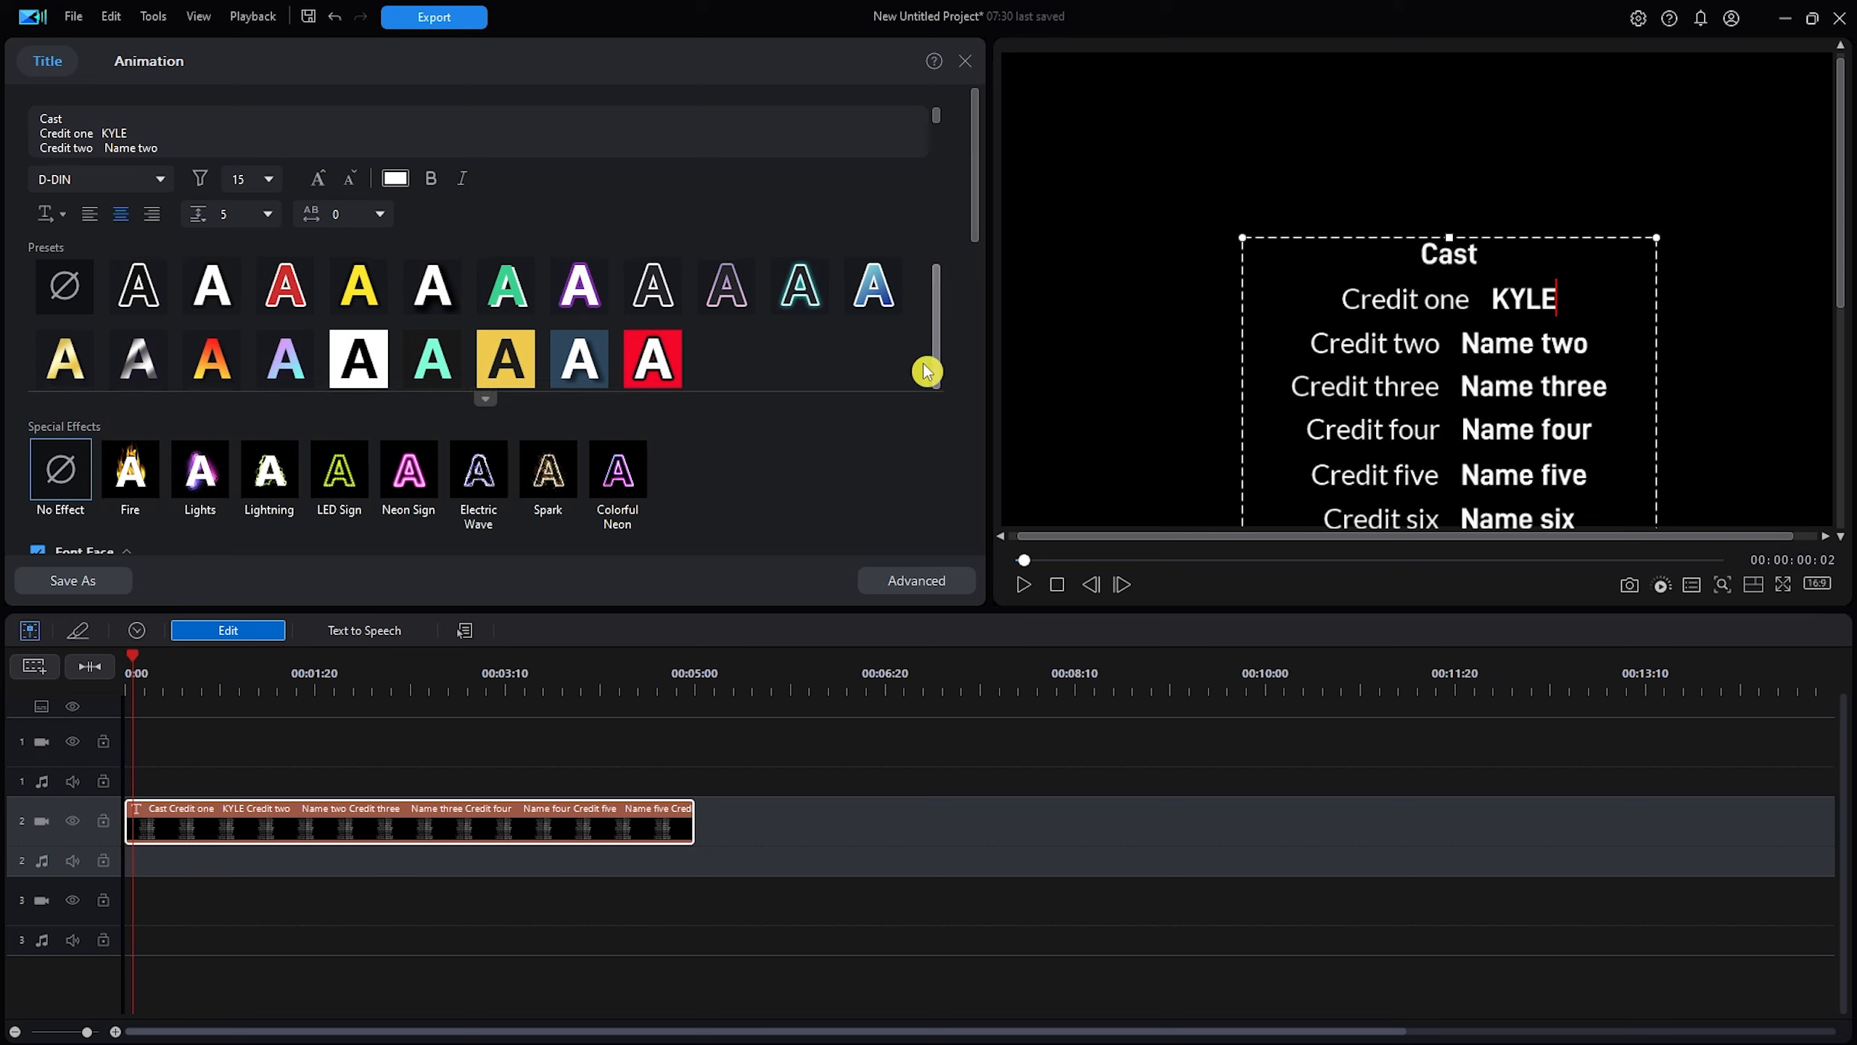
drag(976, 191, 965, 527)
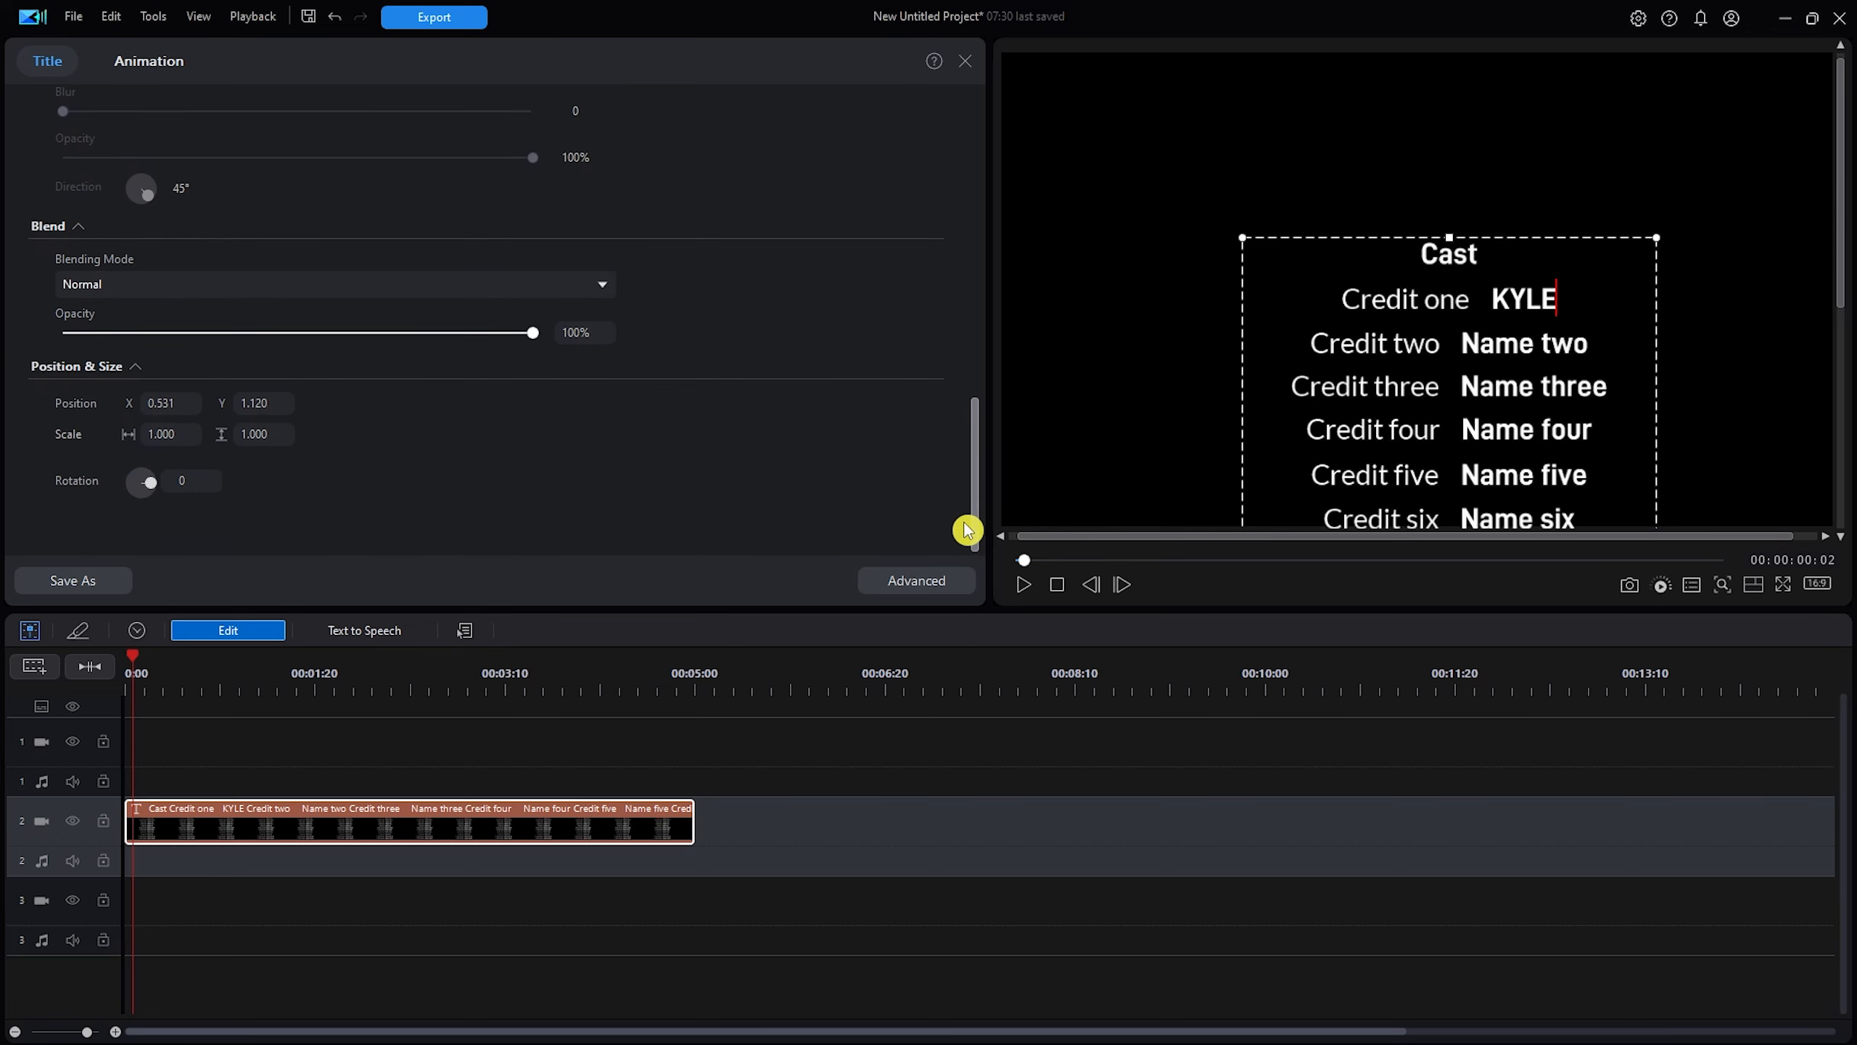
click(775, 752)
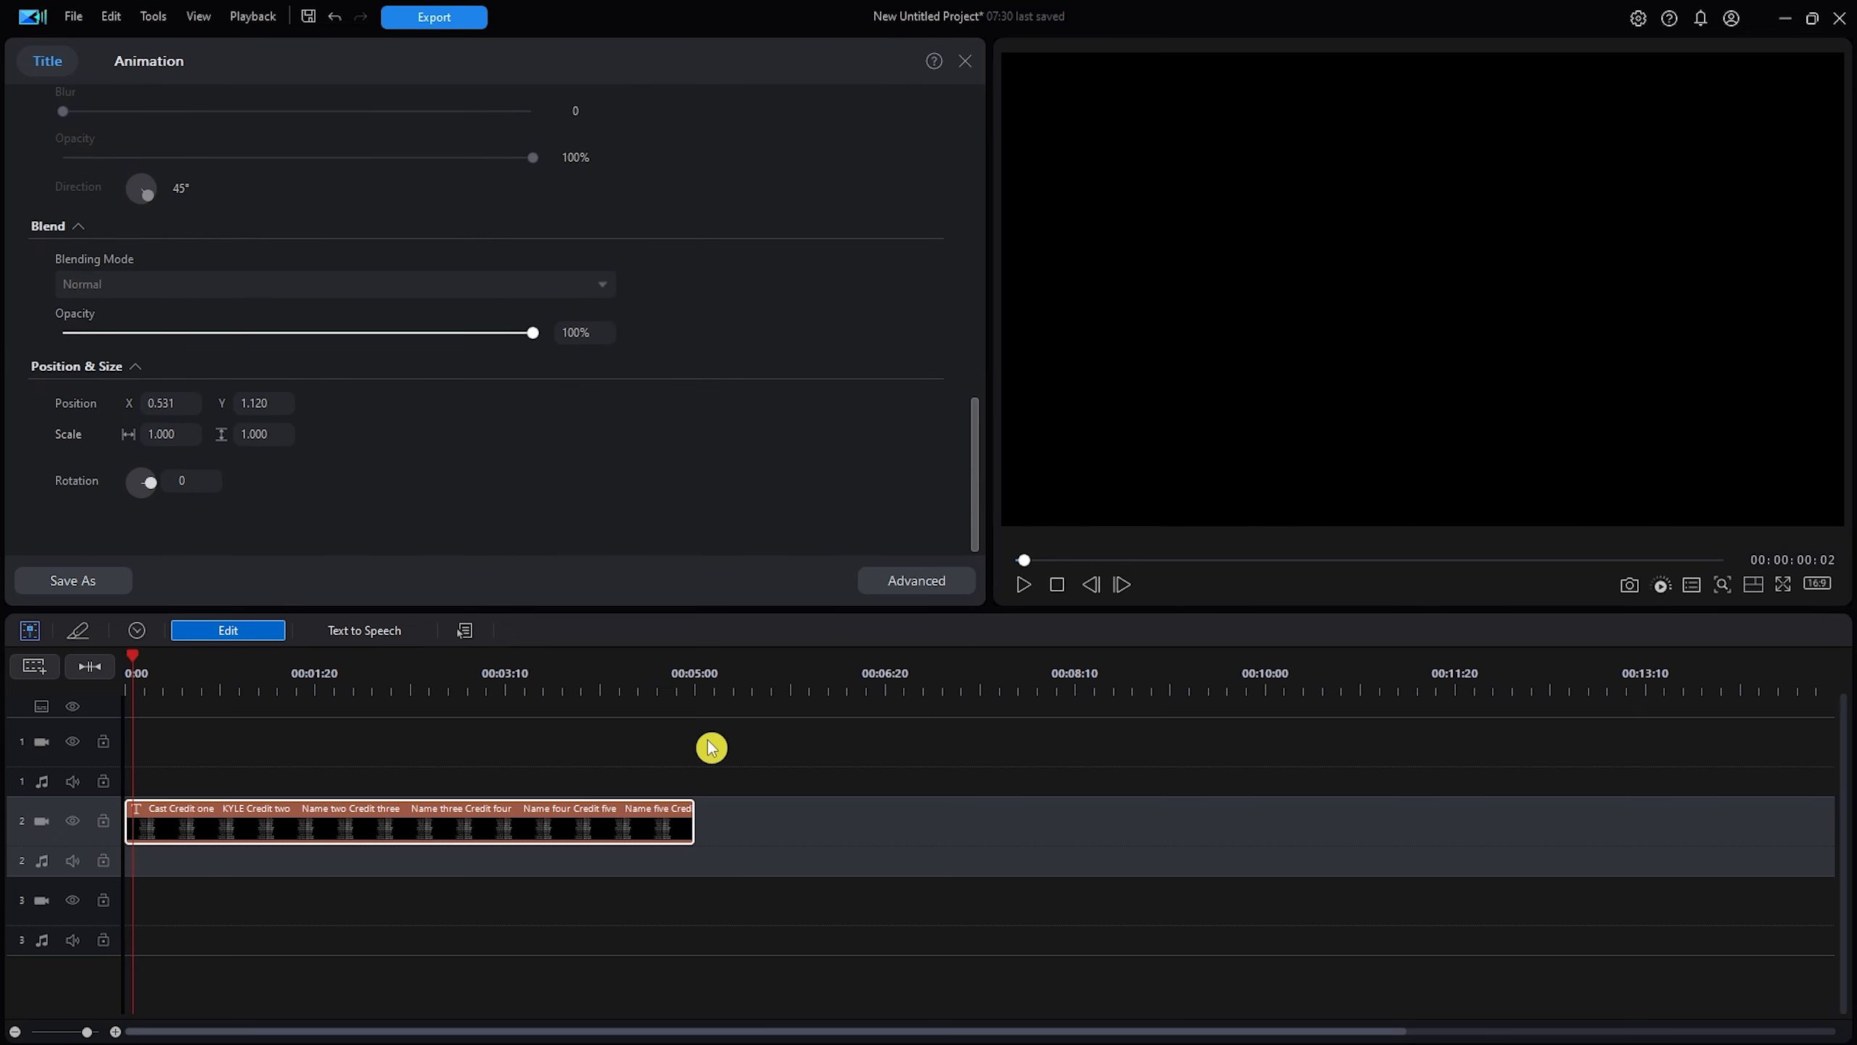
Play the credits roll briefly, then delete the credits title clip from track 2.
click(413, 833)
key(space)
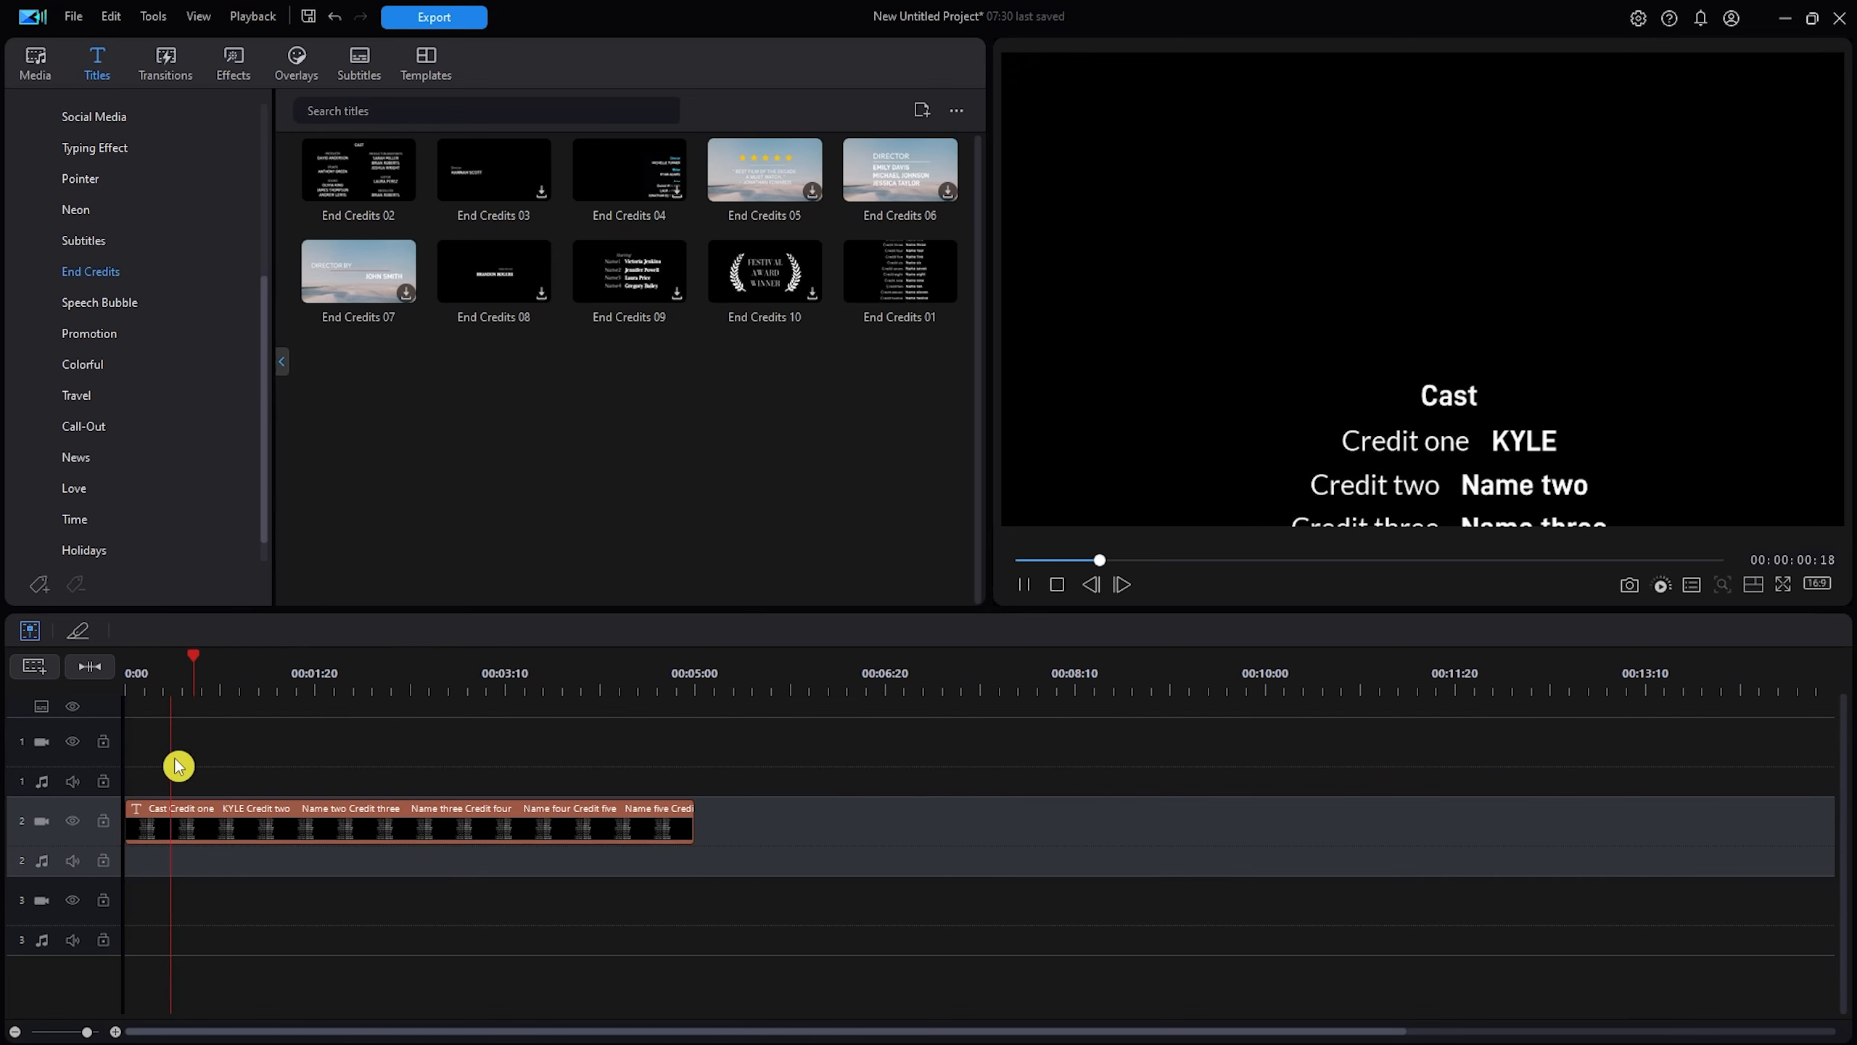
key(space)
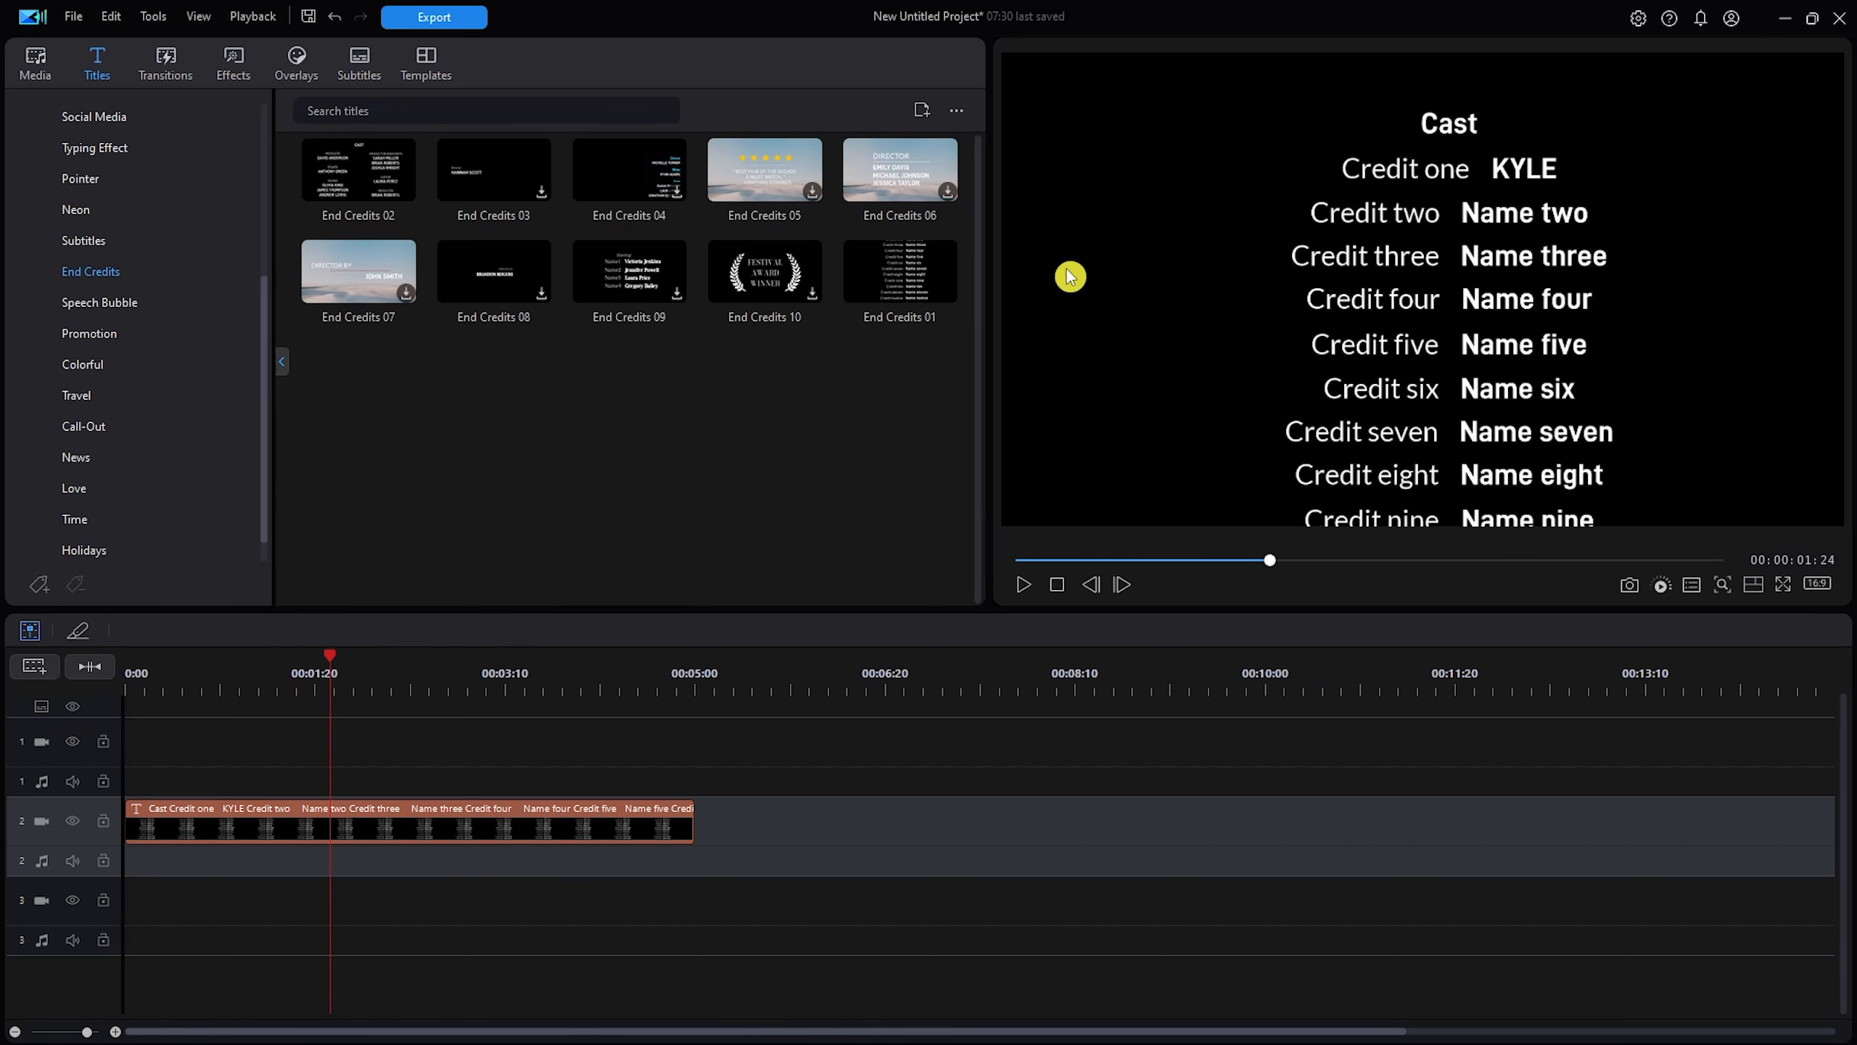
click(439, 840)
key(Delete)
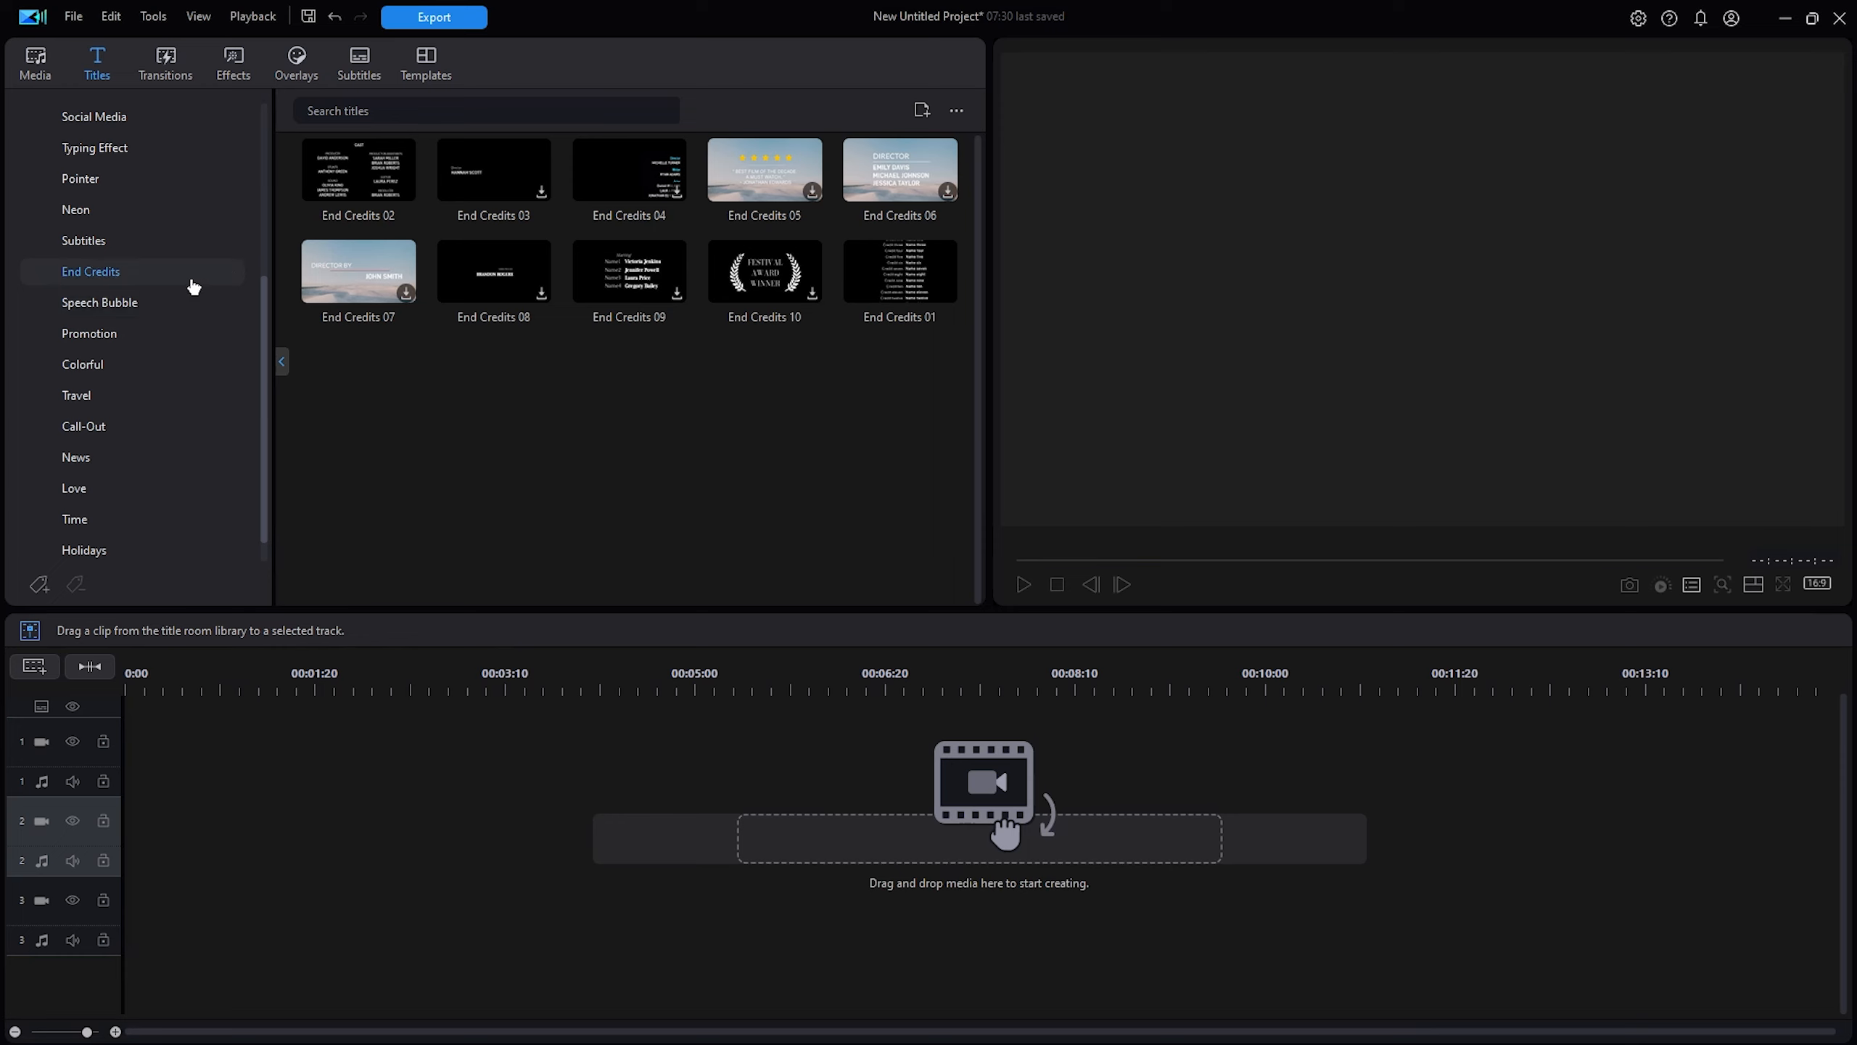
Browse the Motion Graphics title templates in the Titles library.
scroll(167, 244, up, 5)
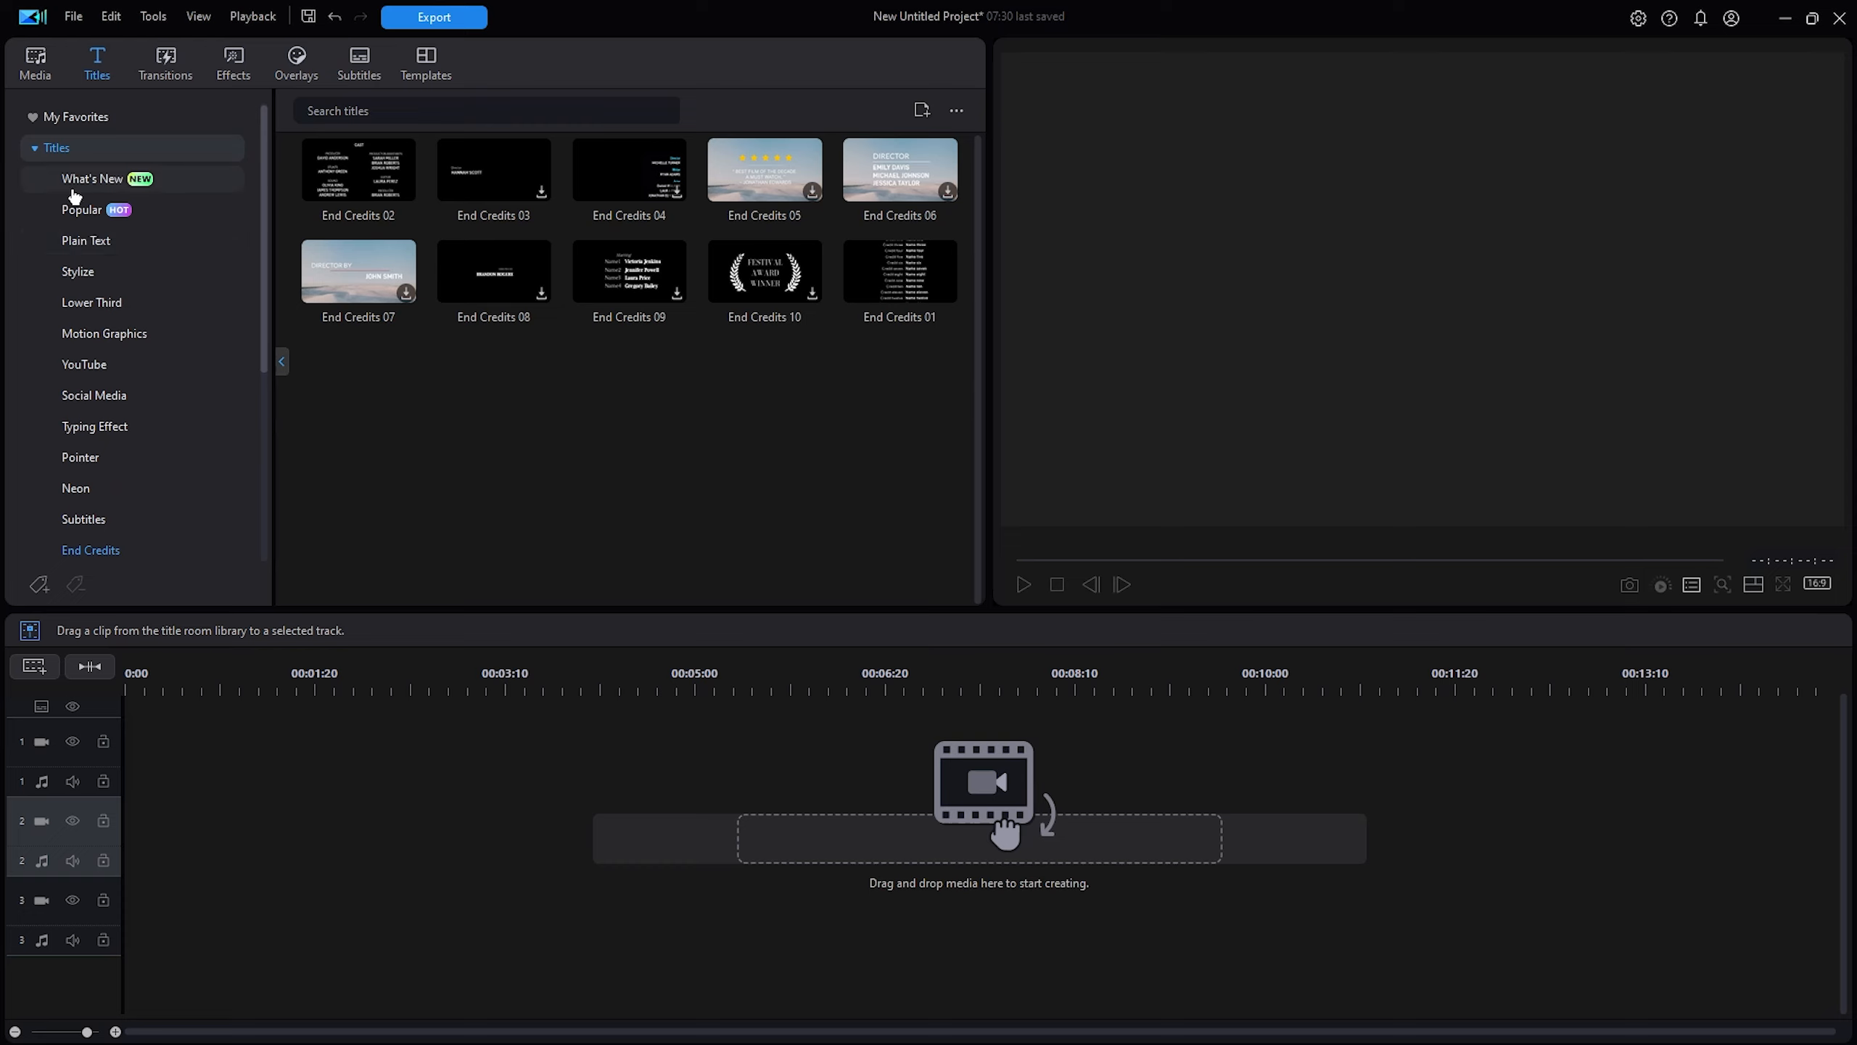
click(104, 333)
click(124, 336)
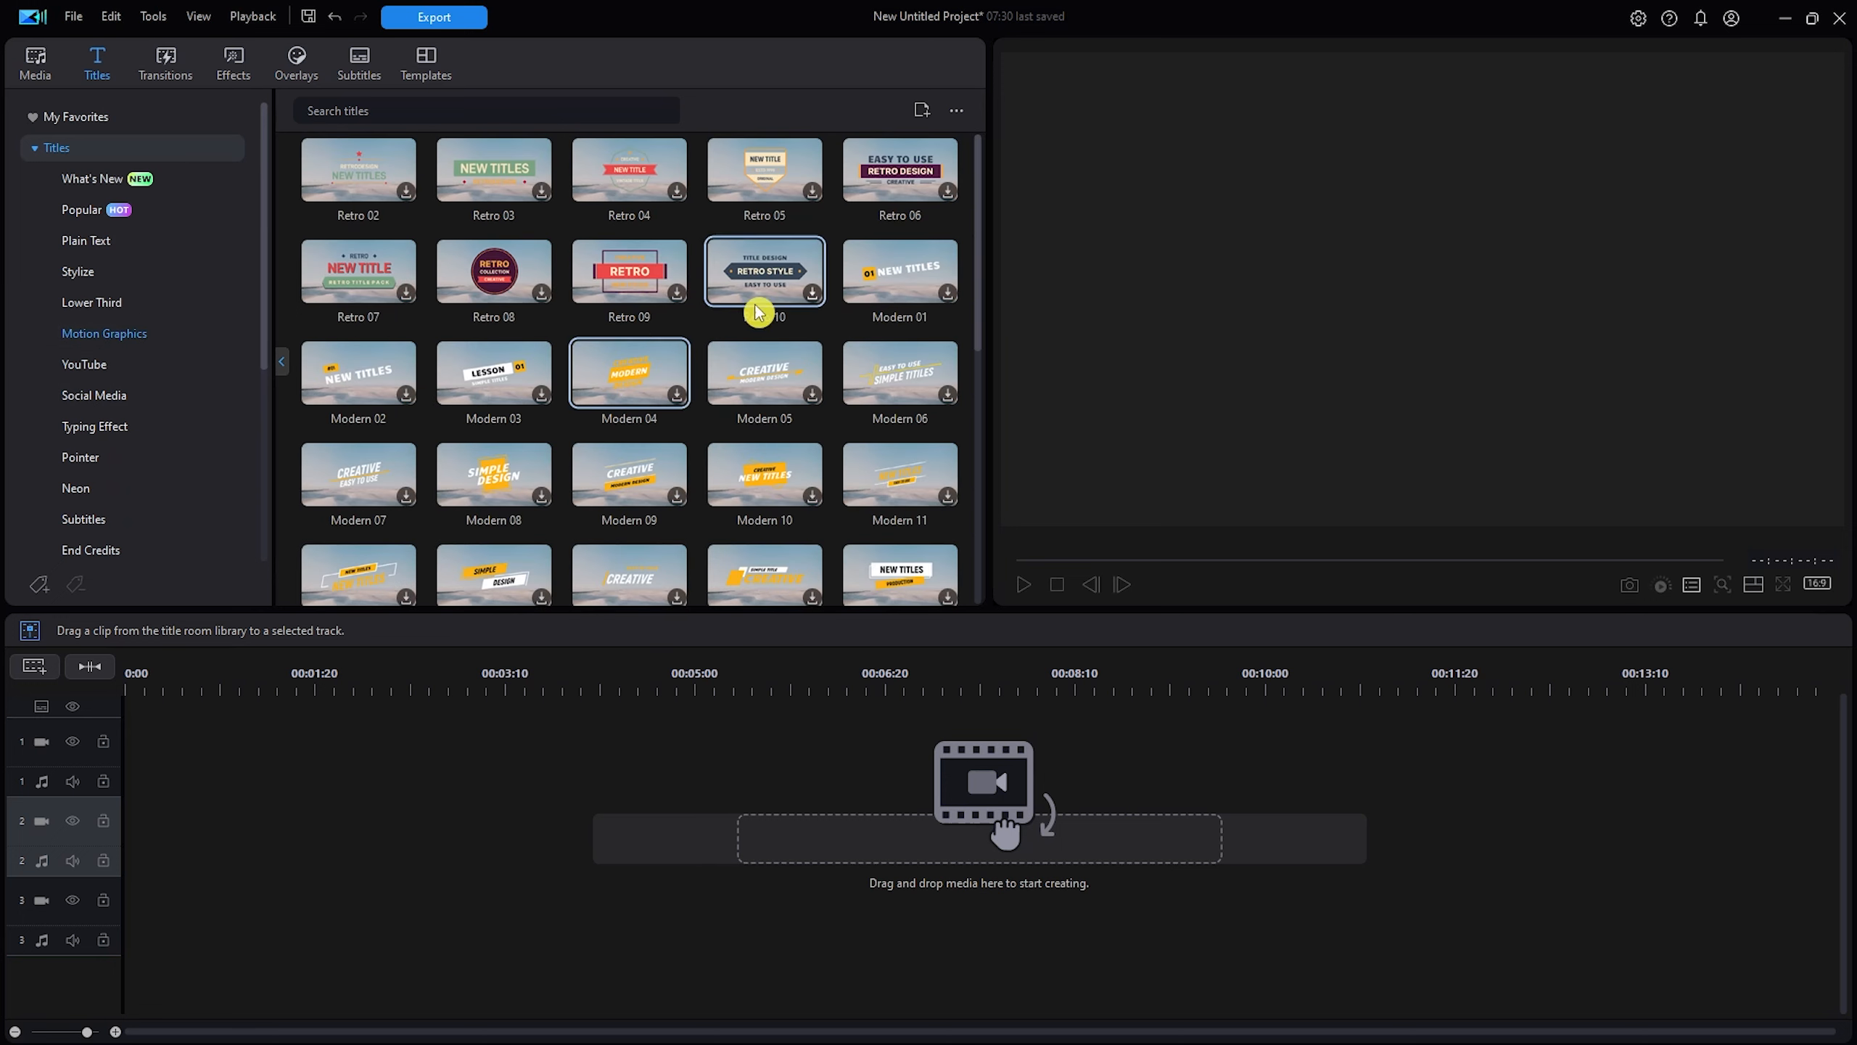
drag(980, 294, 995, 522)
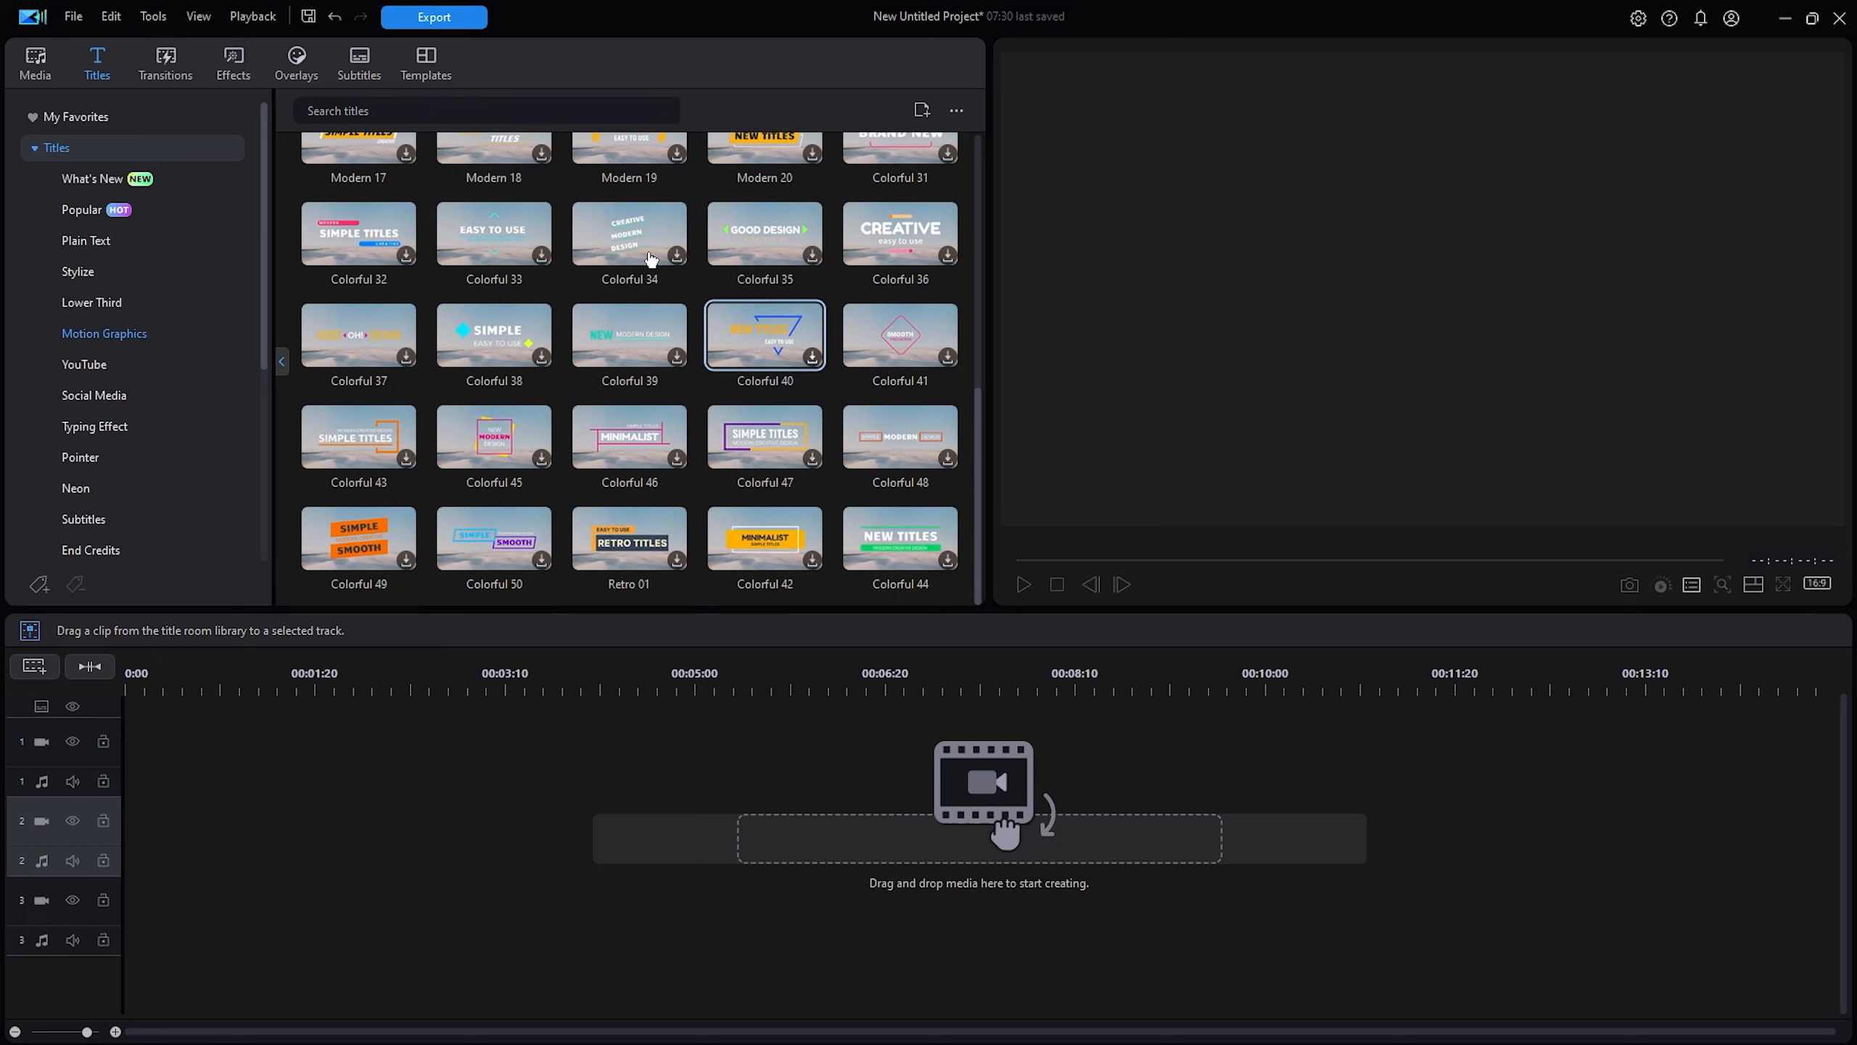
Search titles for 'scroll' and add Lunar New Year 07 to track 2.
click(395, 111)
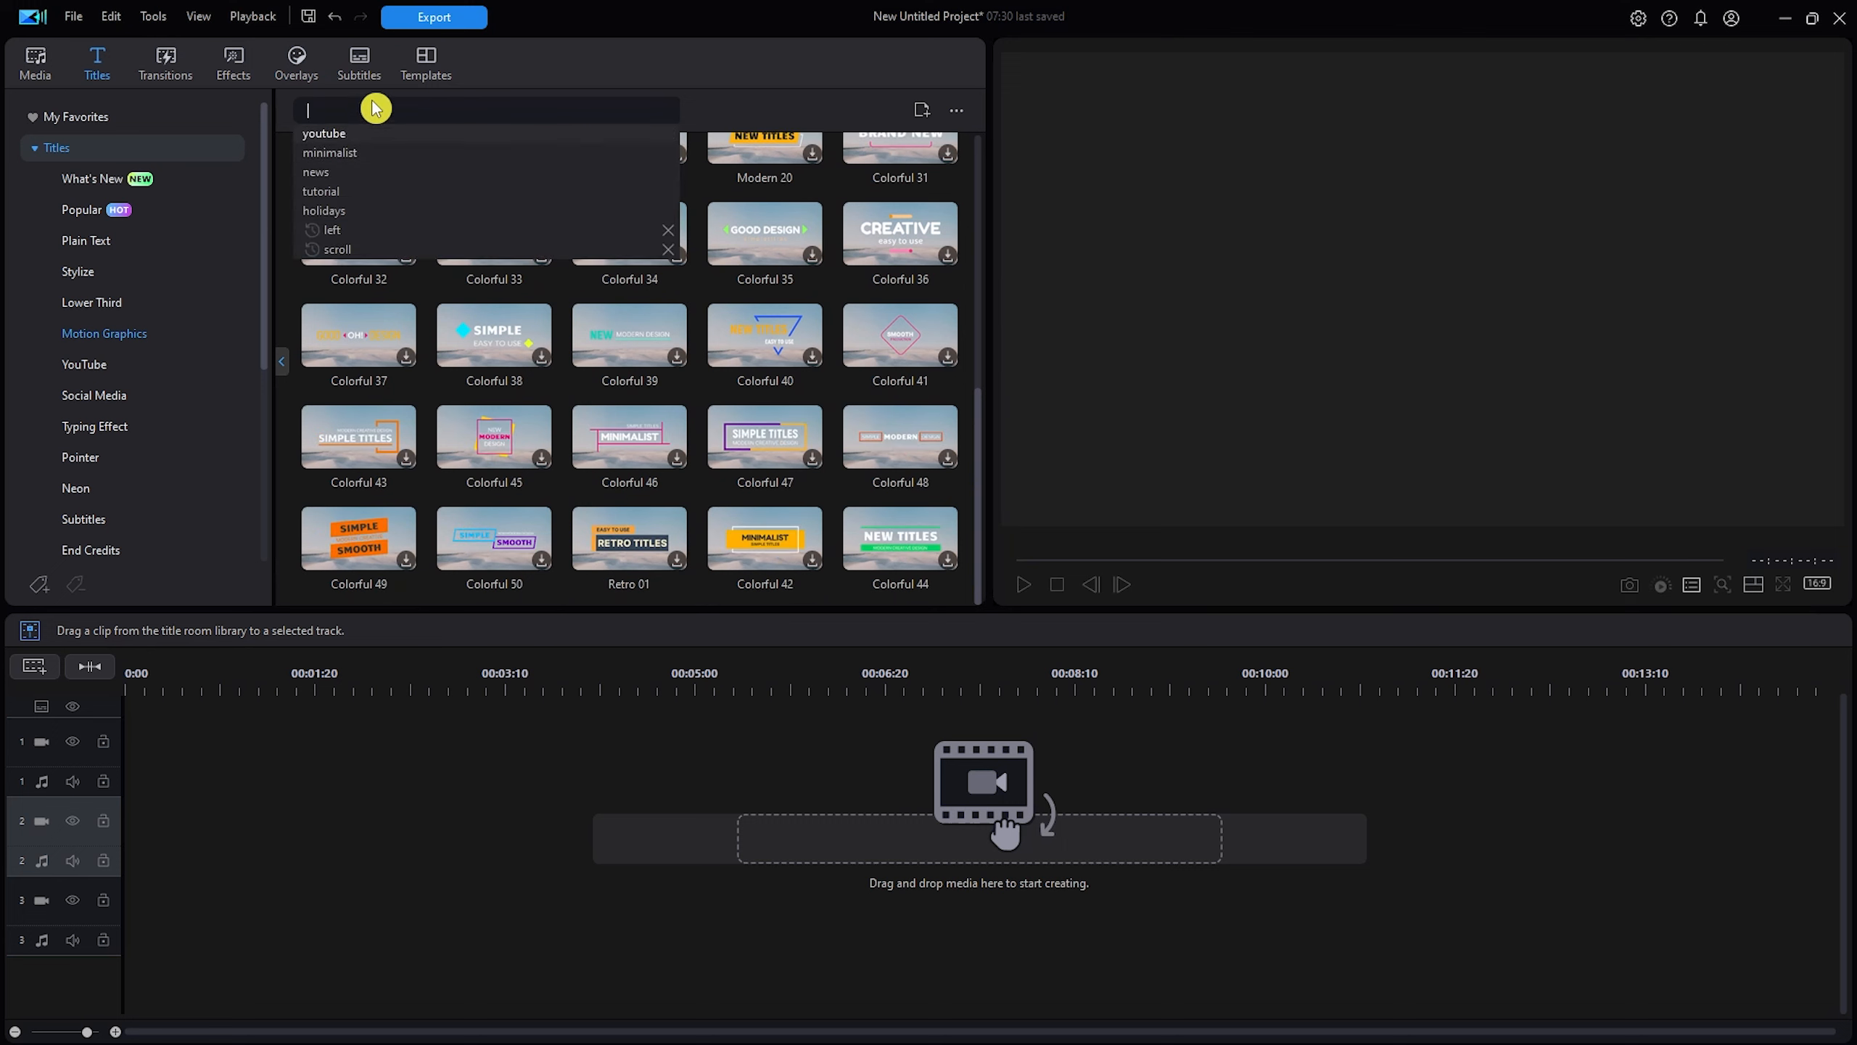
text(scrol)
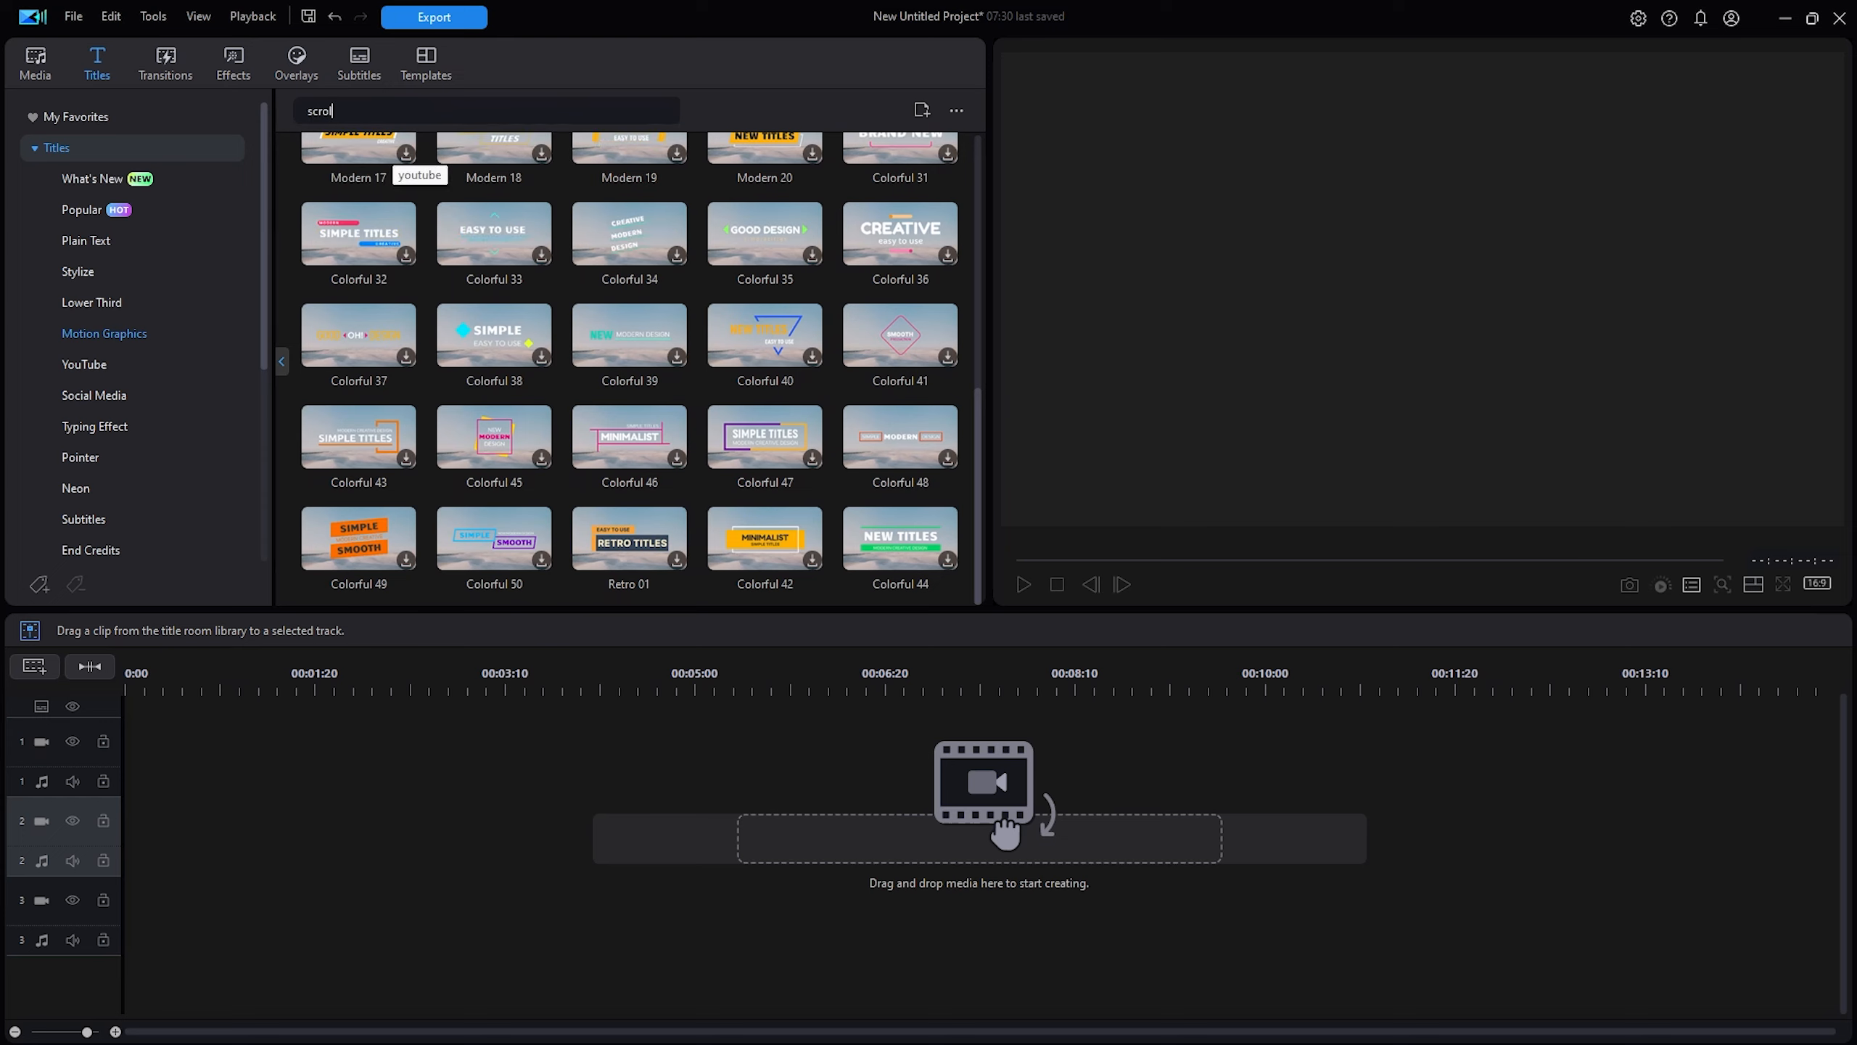
text(l)
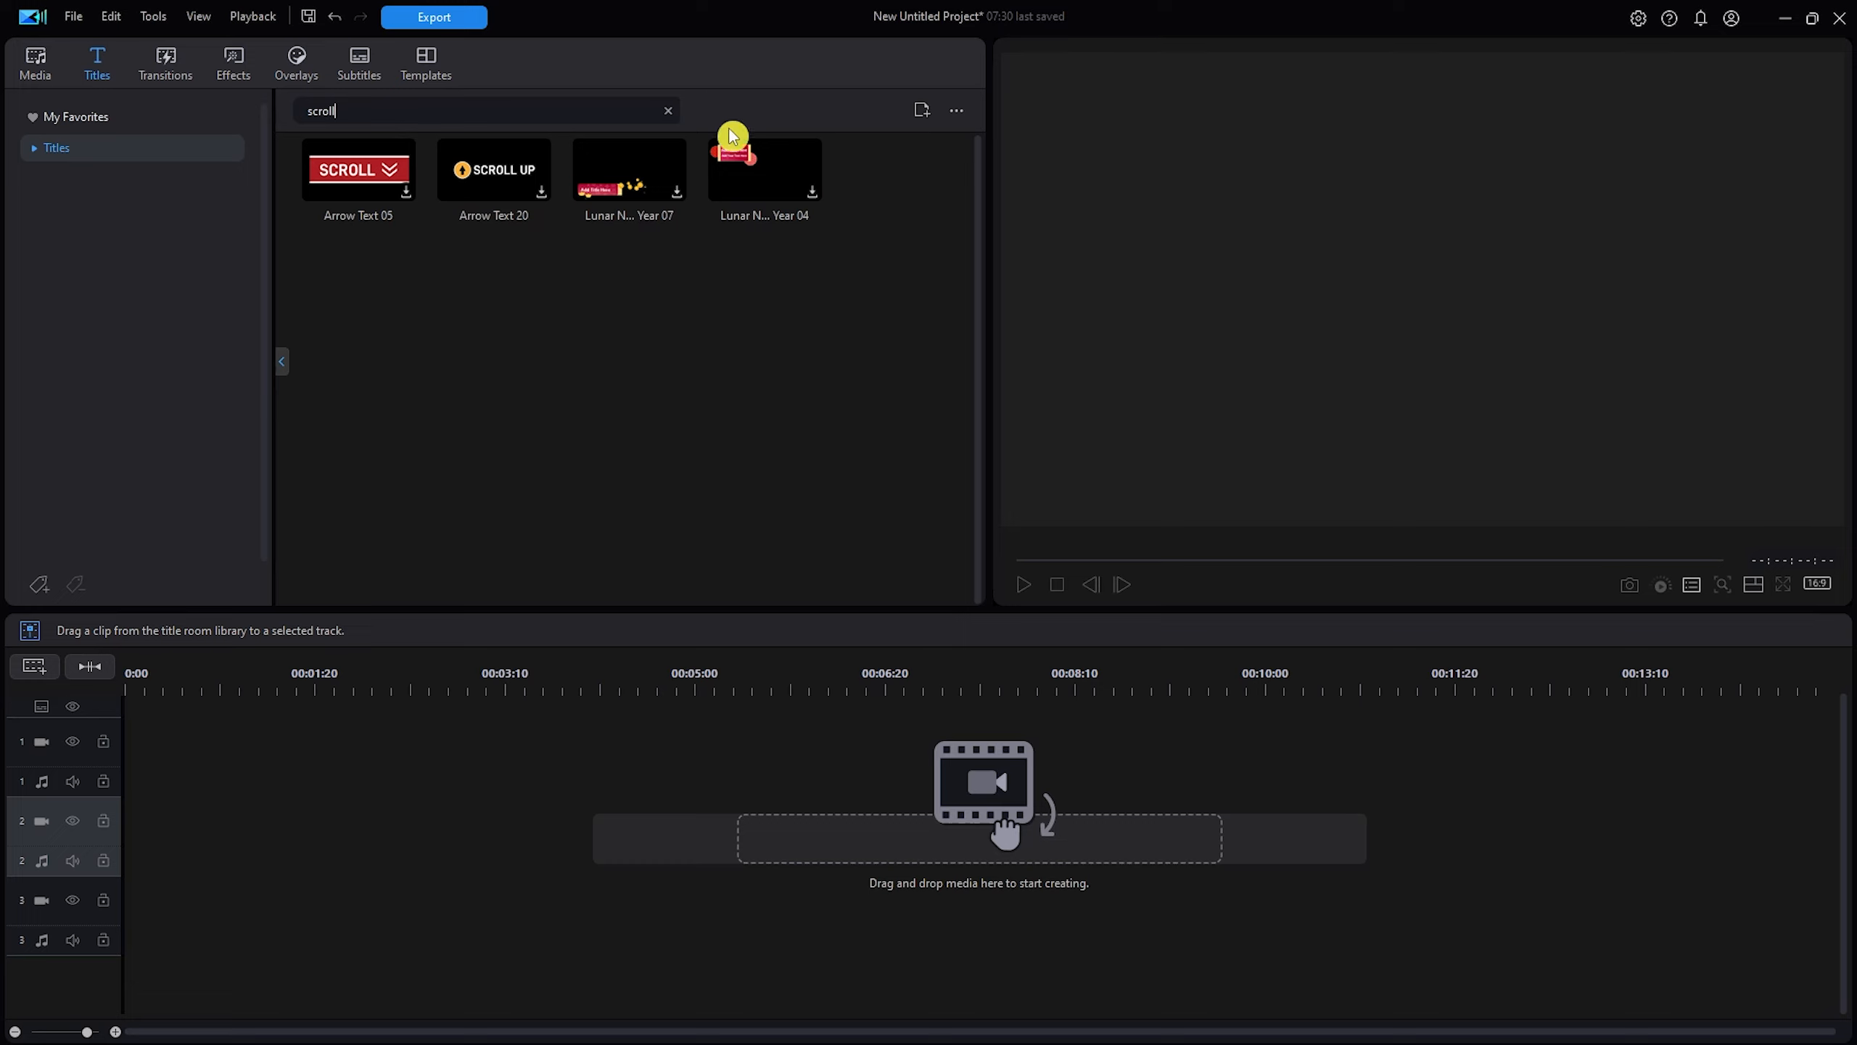
drag(629, 184, 270, 812)
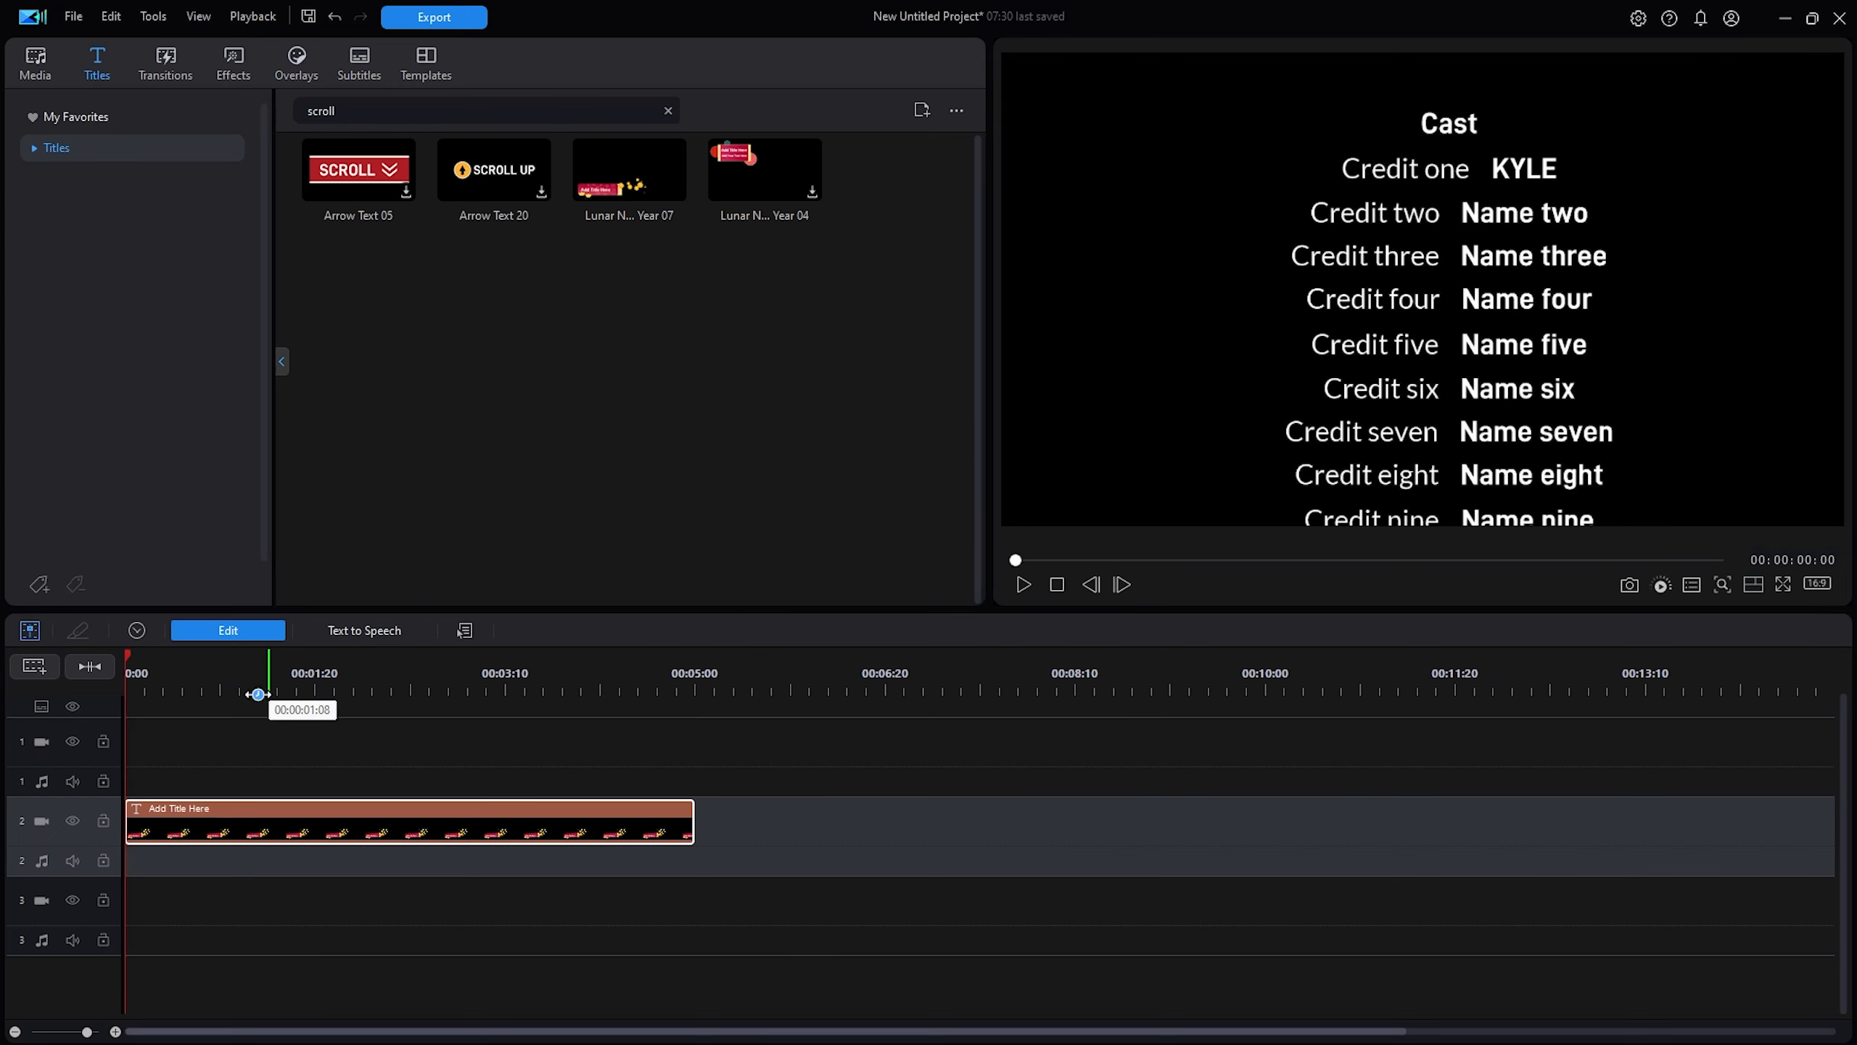
Preview the Lunar New Year 07 title up to 01:05 and open it for editing.
key(space)
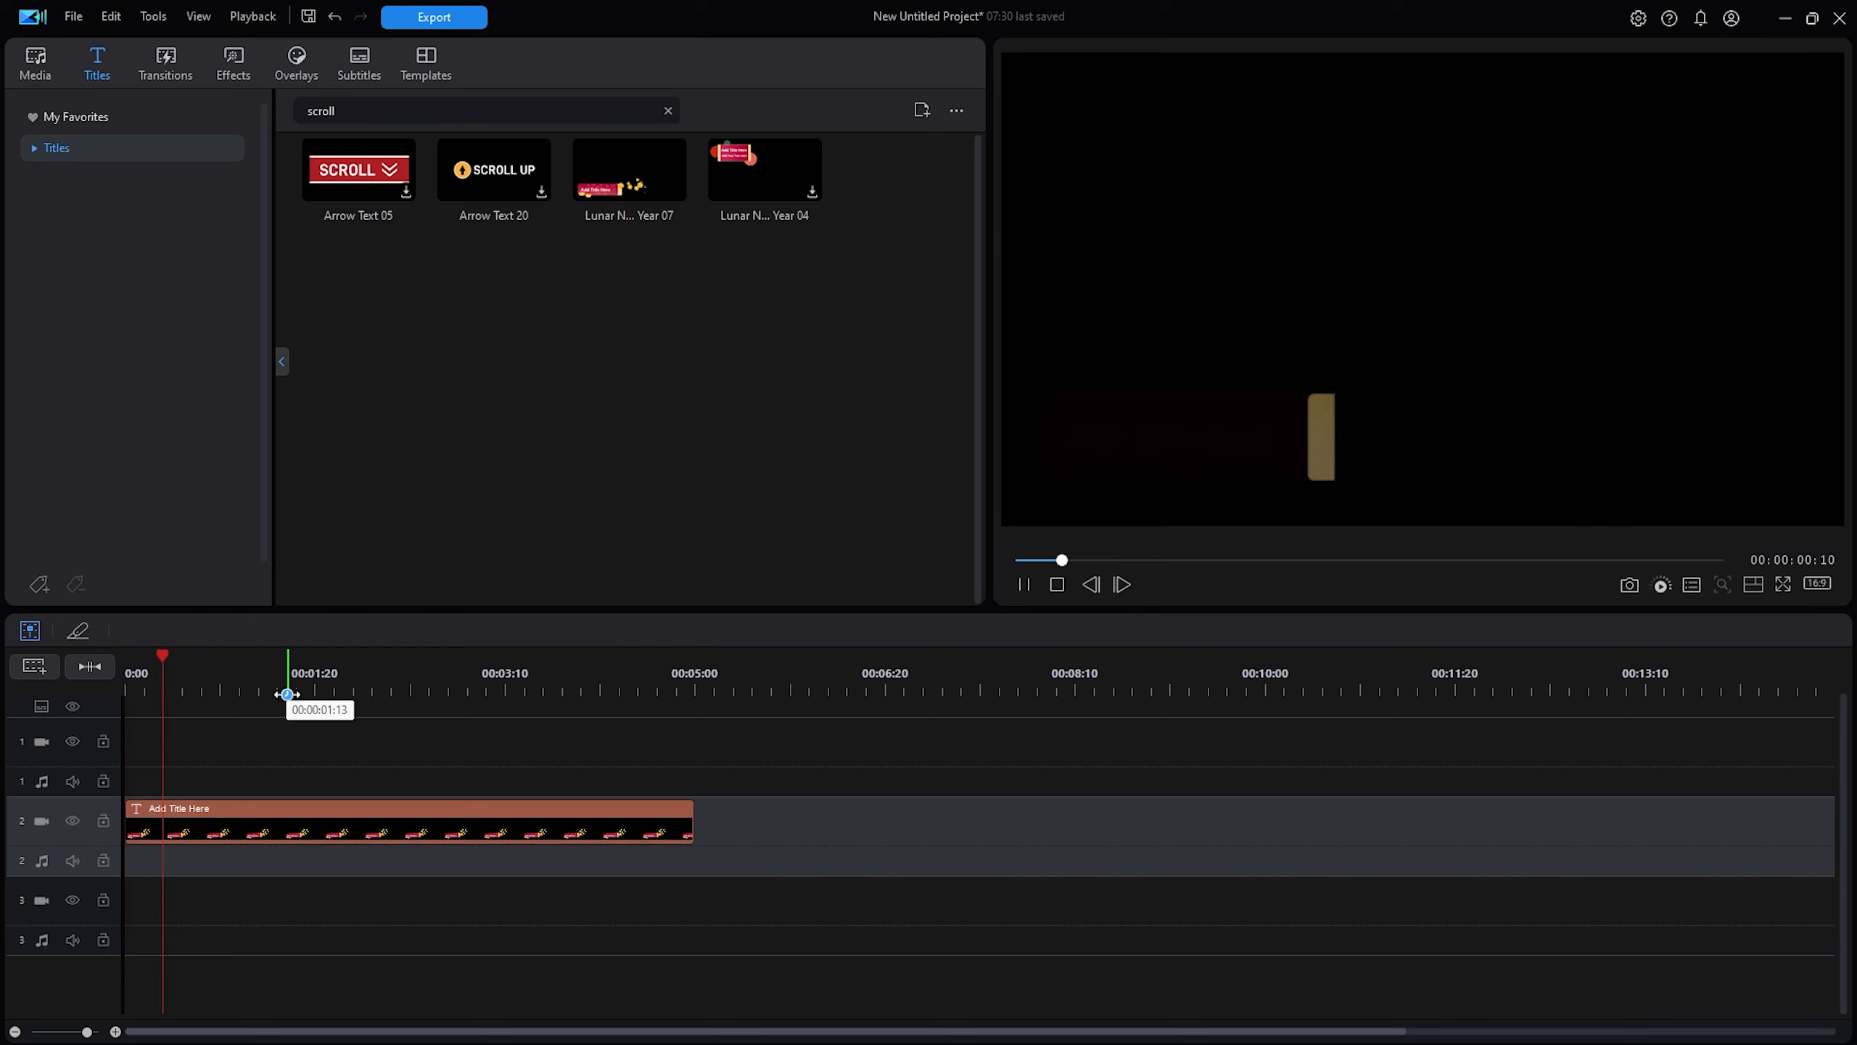
click(261, 693)
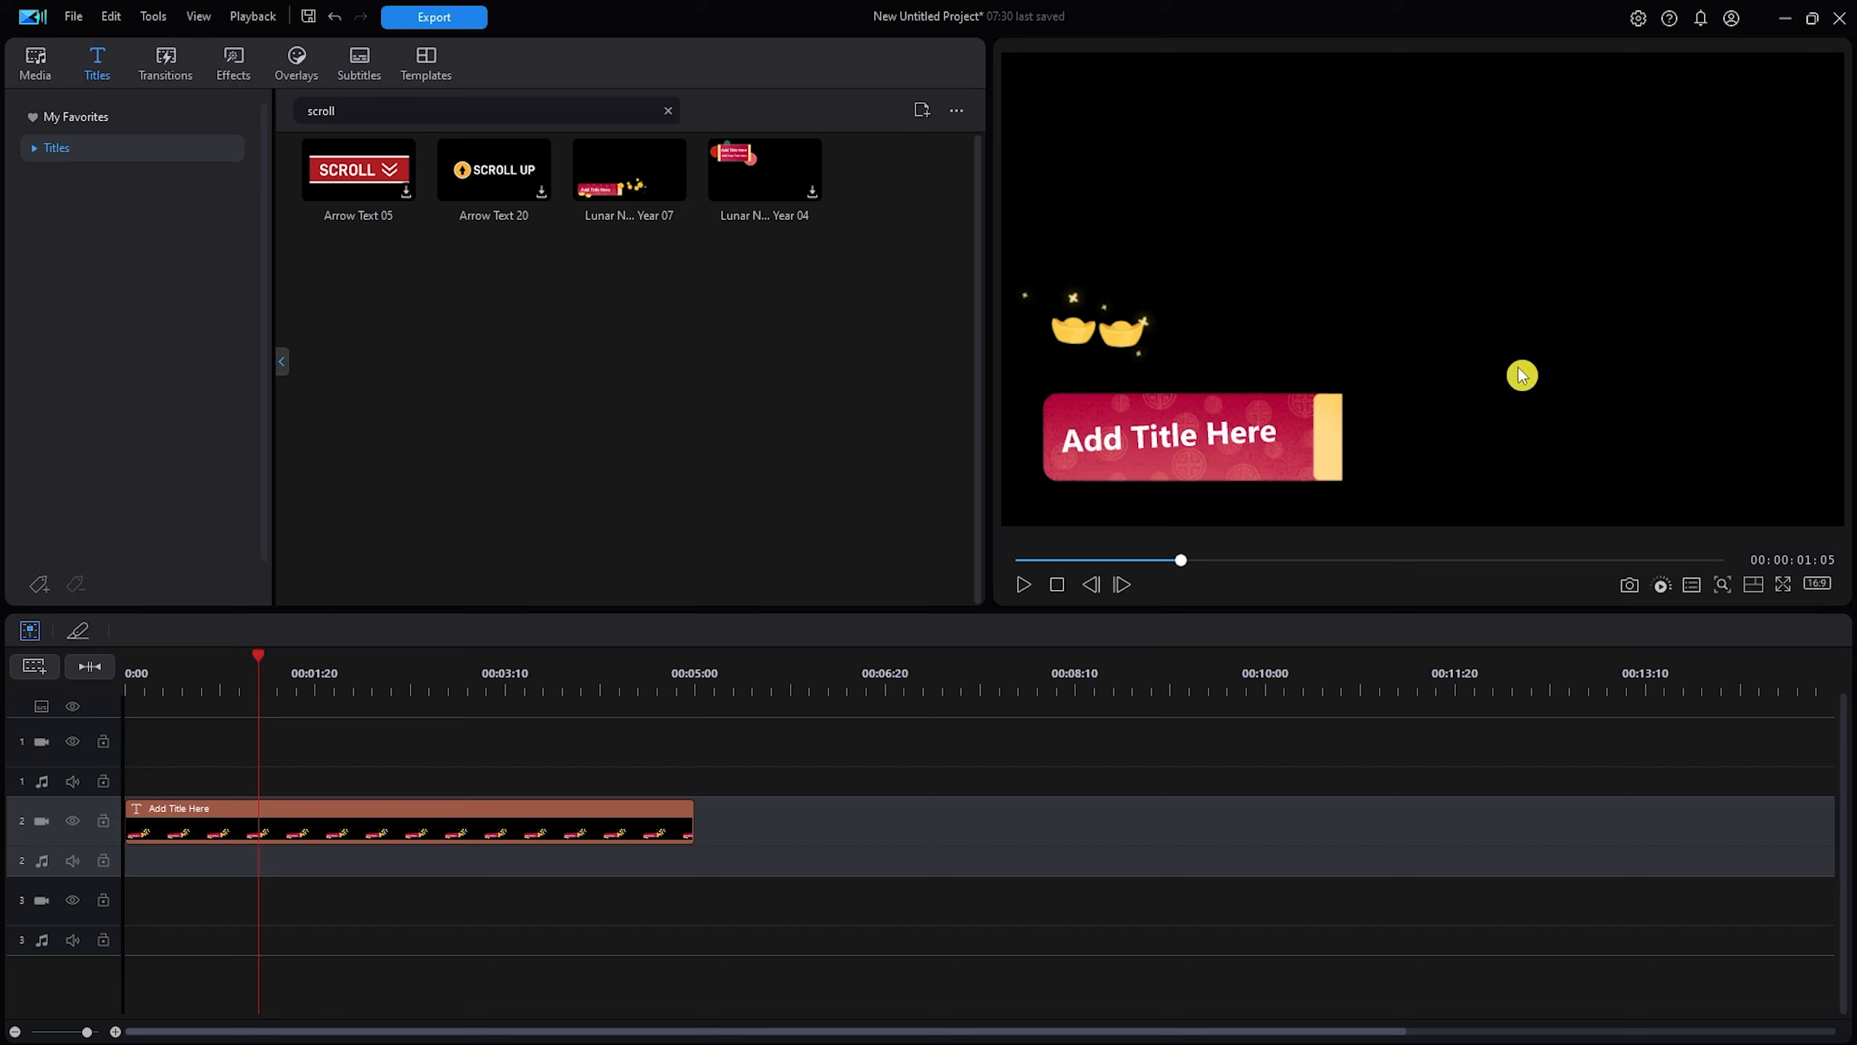
click(427, 823)
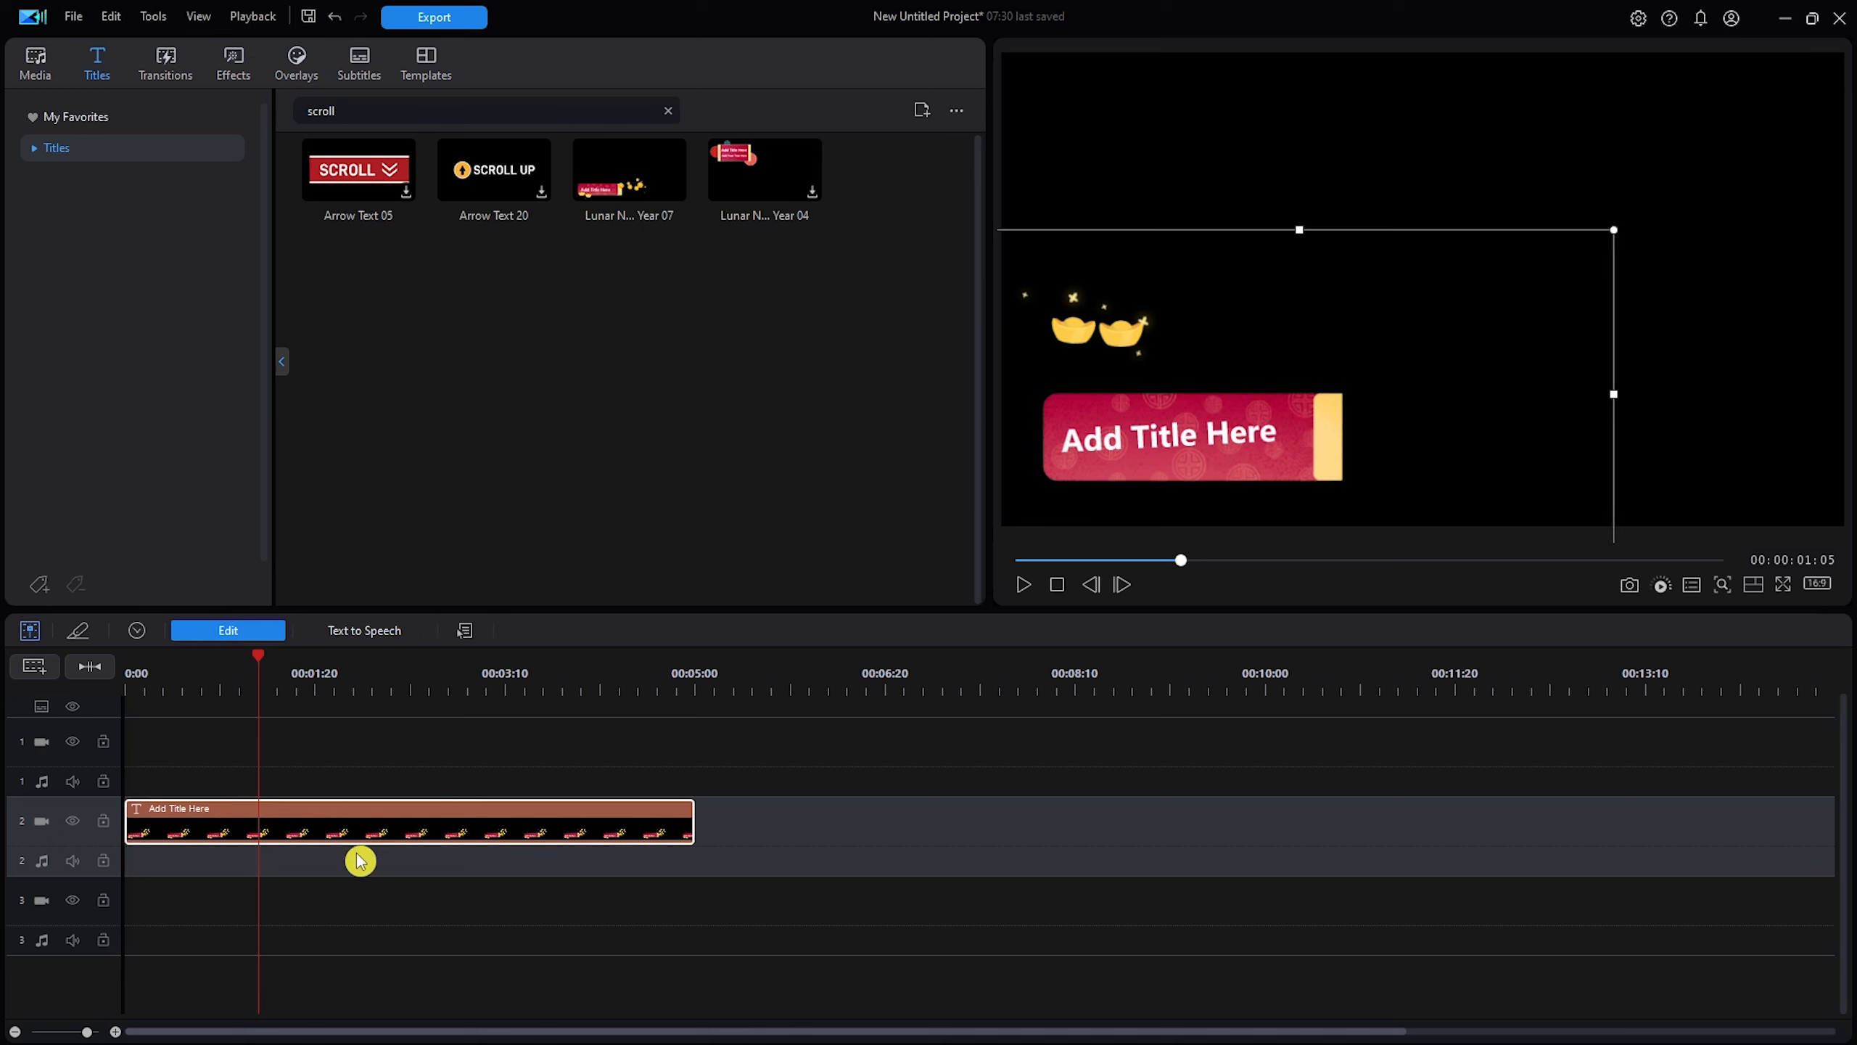
double_click(316, 826)
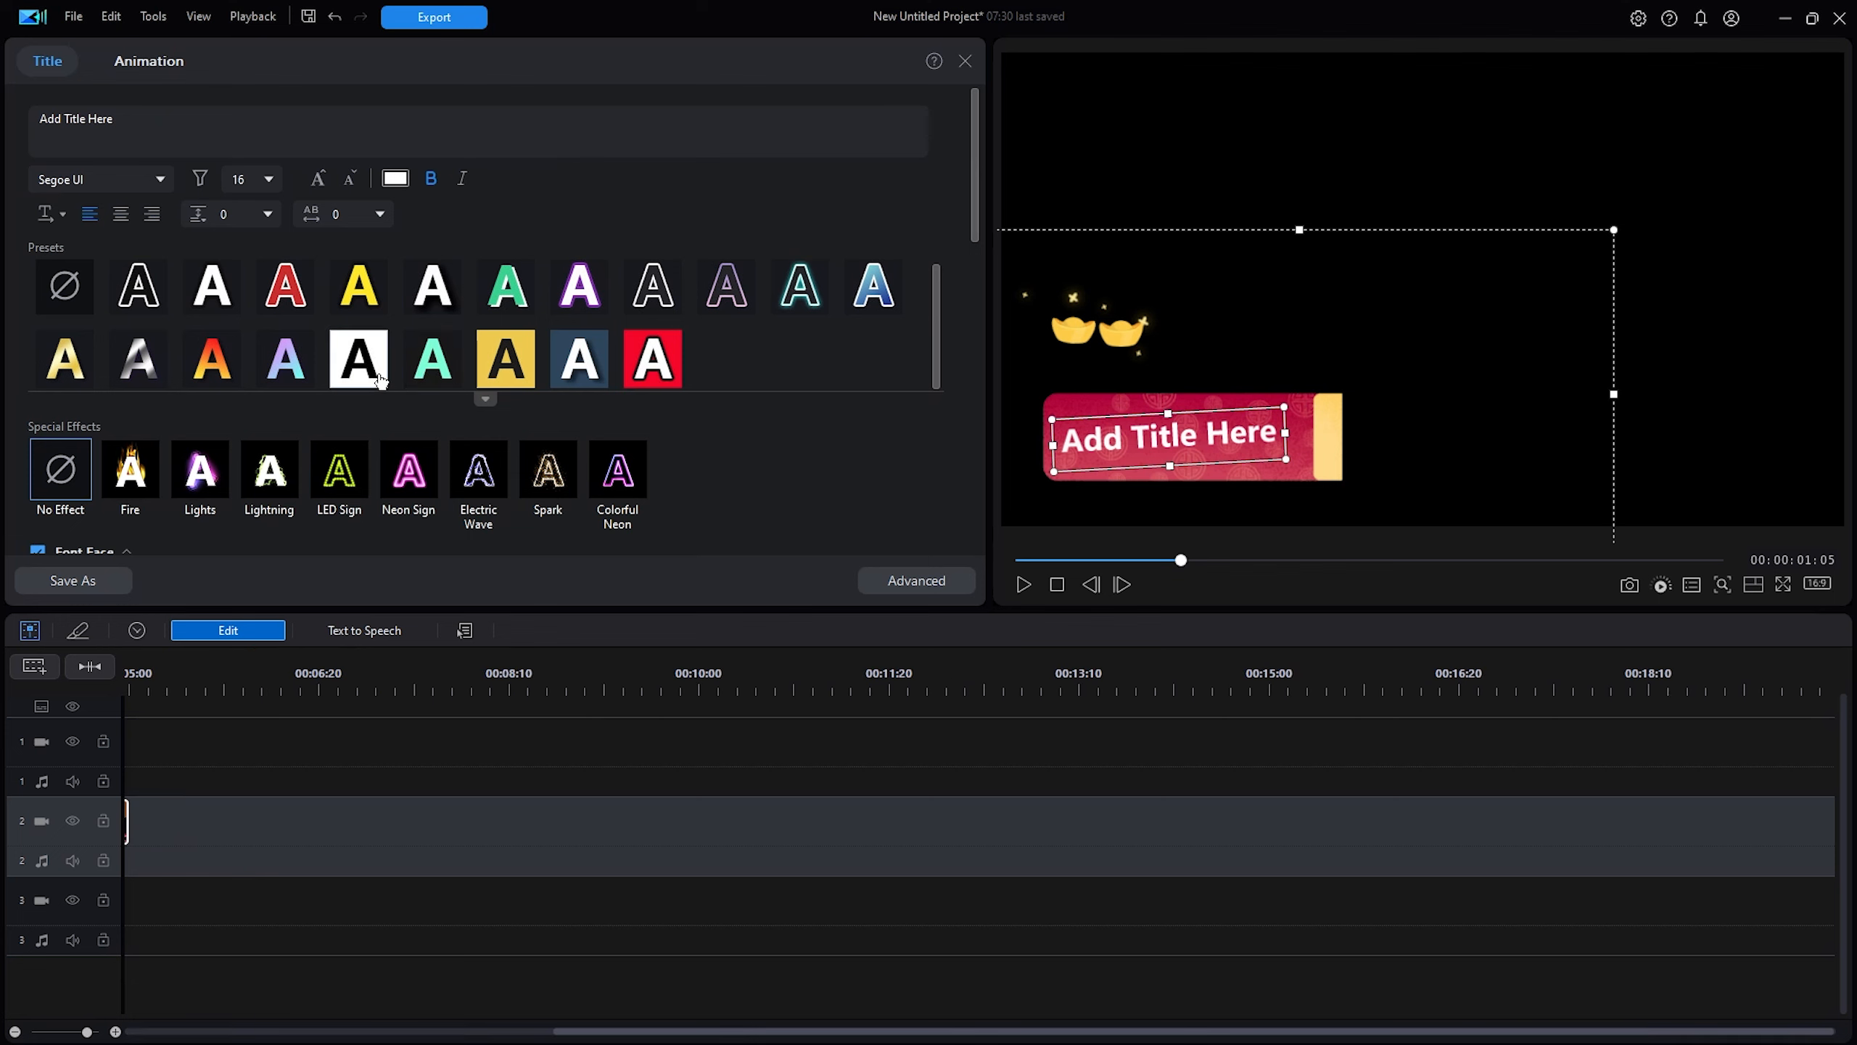
Choose Scroll Left from the In animation presets for the Lunar New Year title.
click(129, 71)
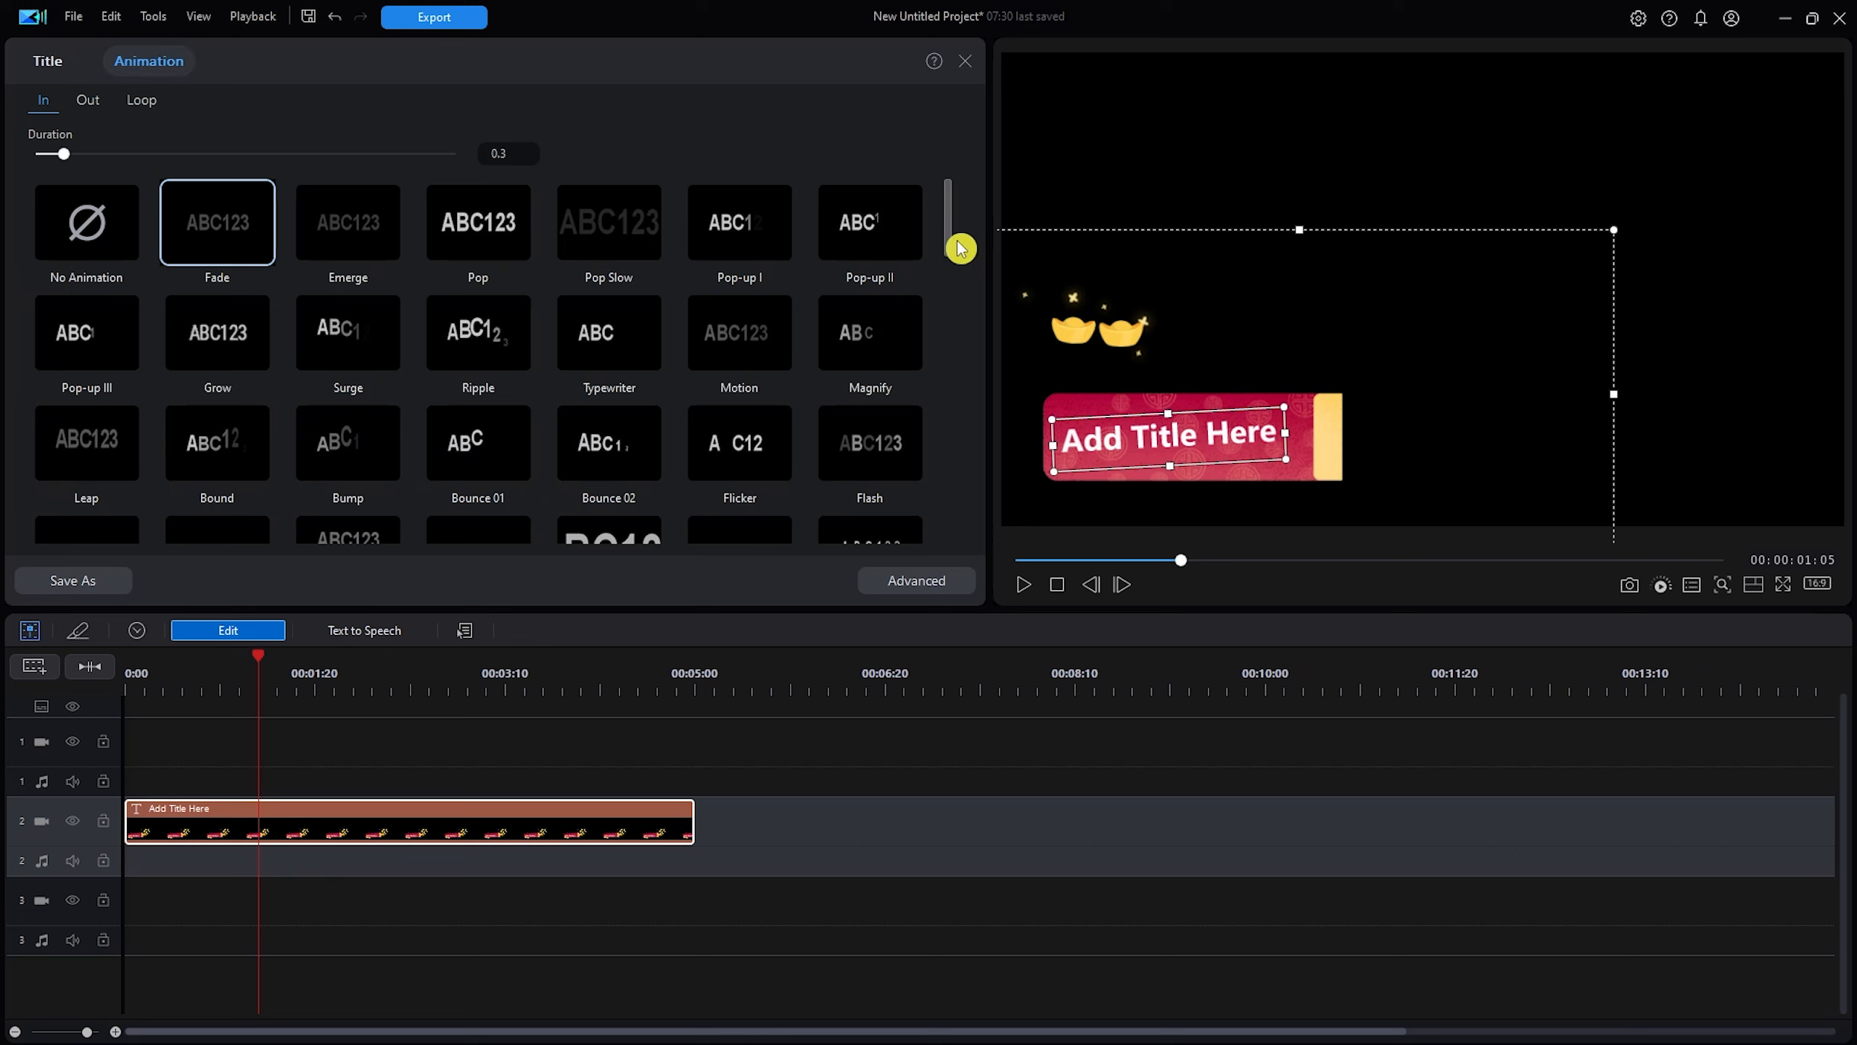
drag(949, 236, 950, 278)
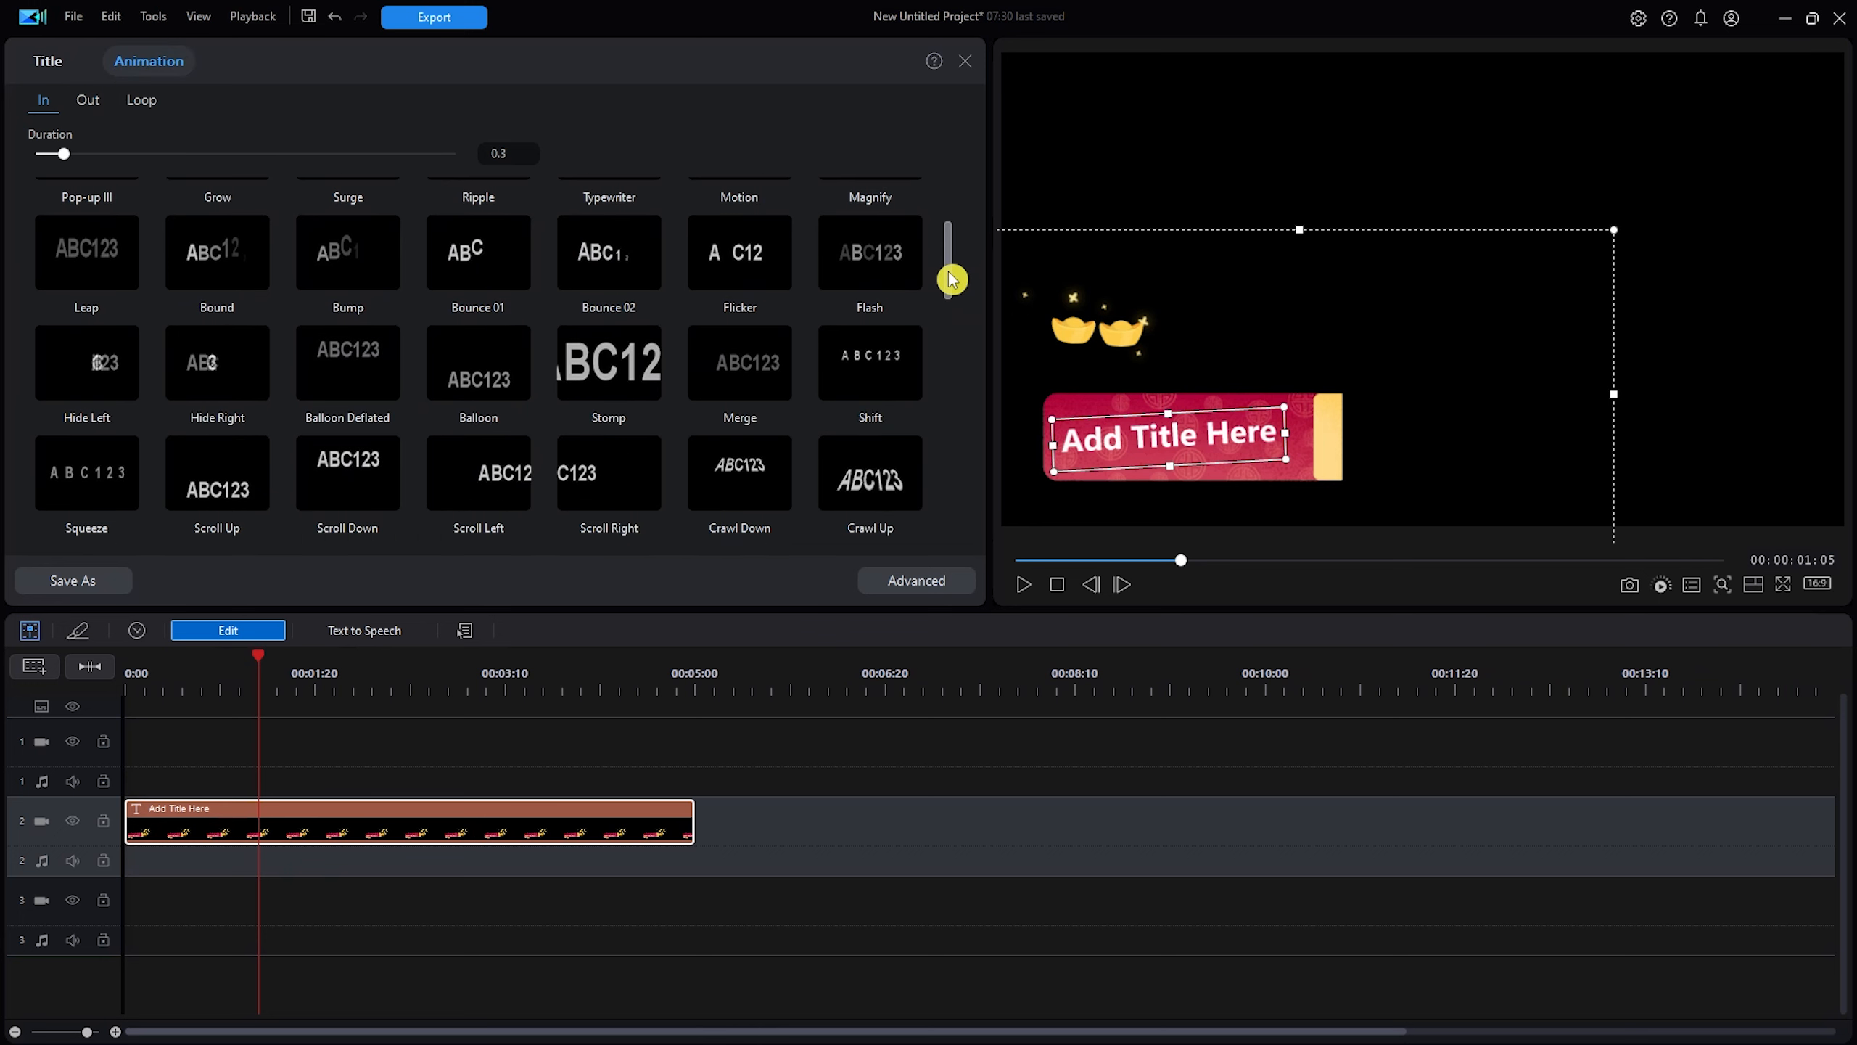
drag(950, 278, 949, 302)
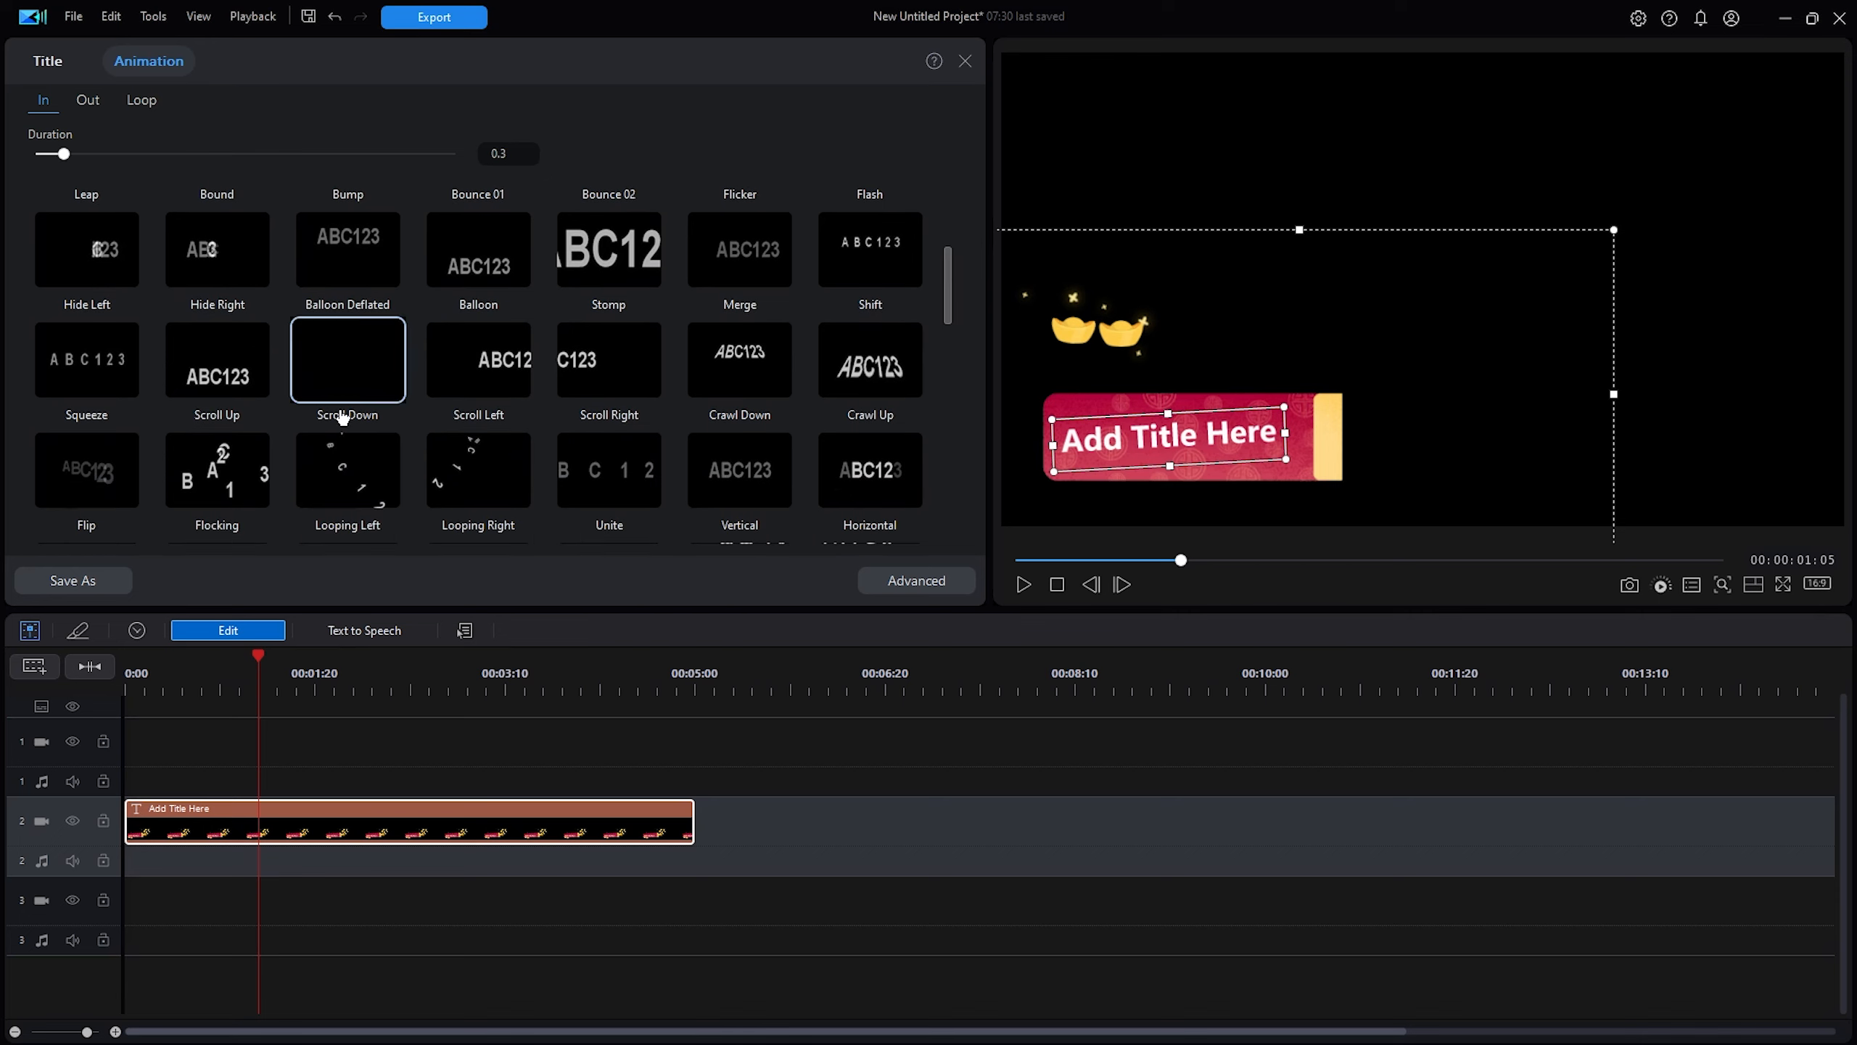
click(503, 380)
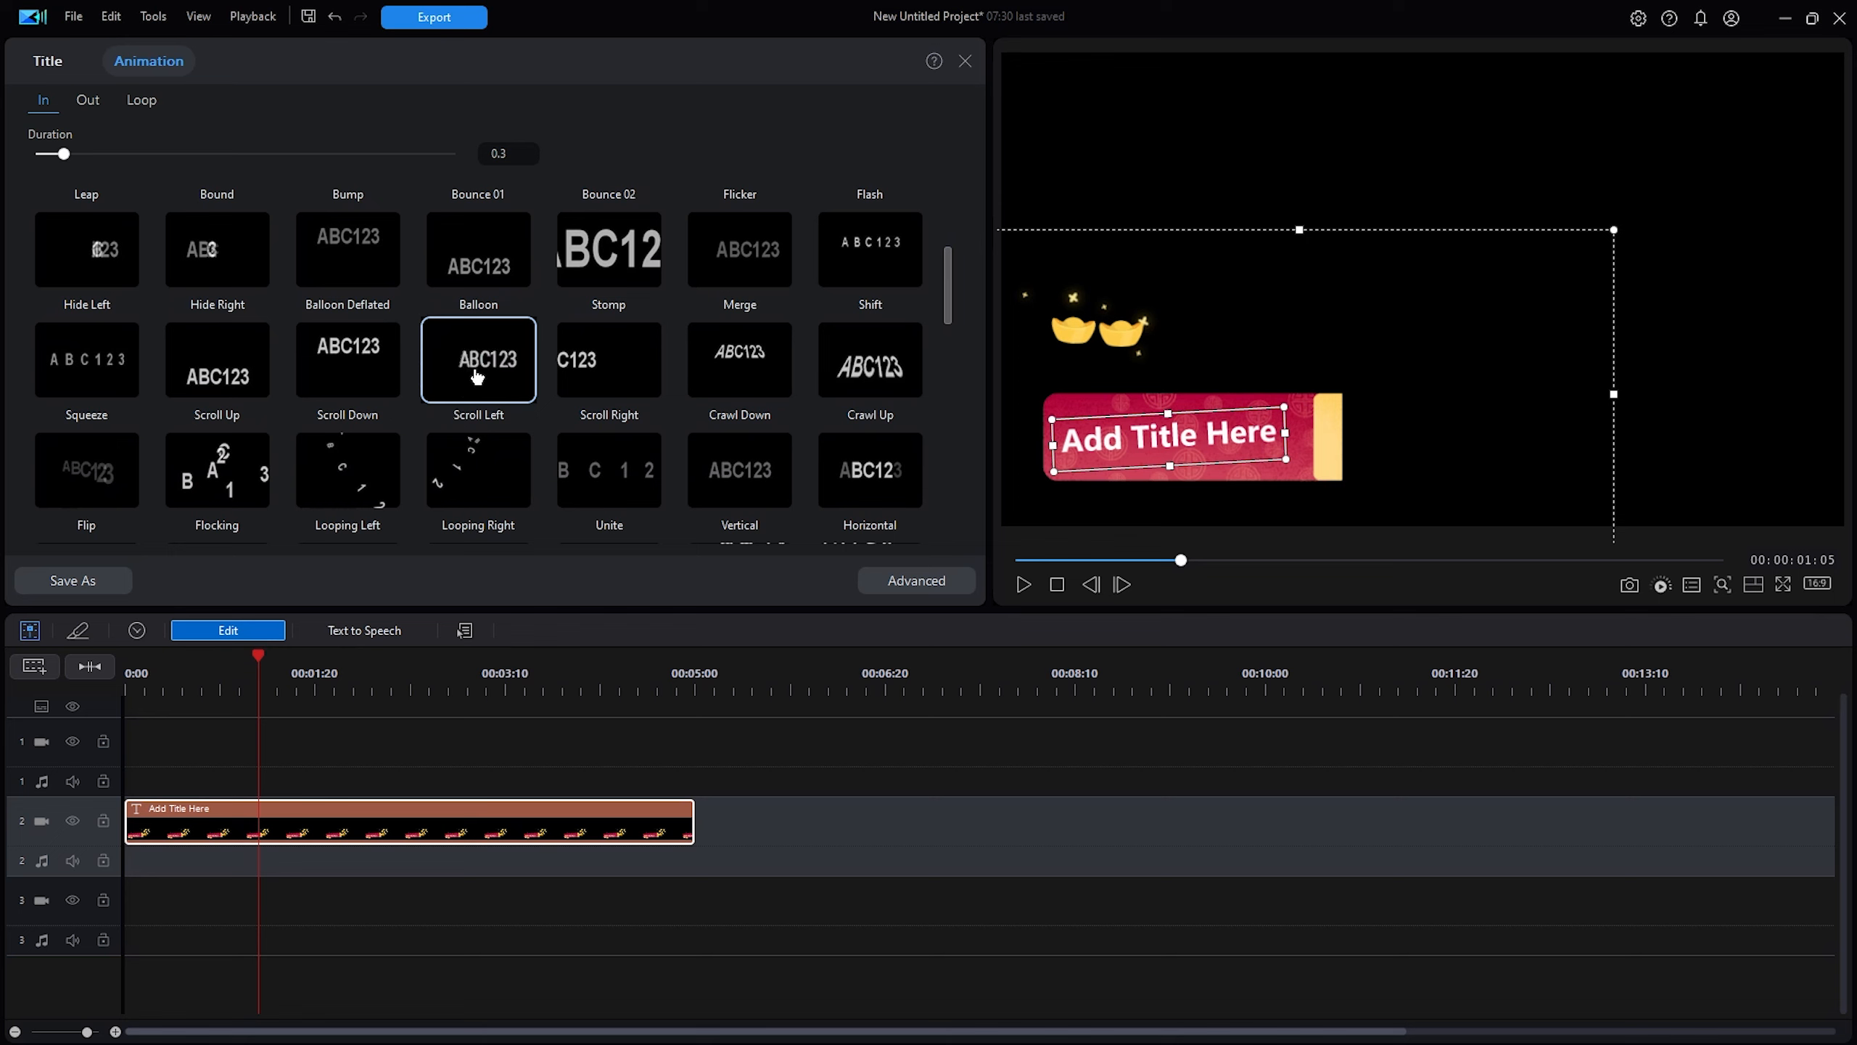
click(474, 376)
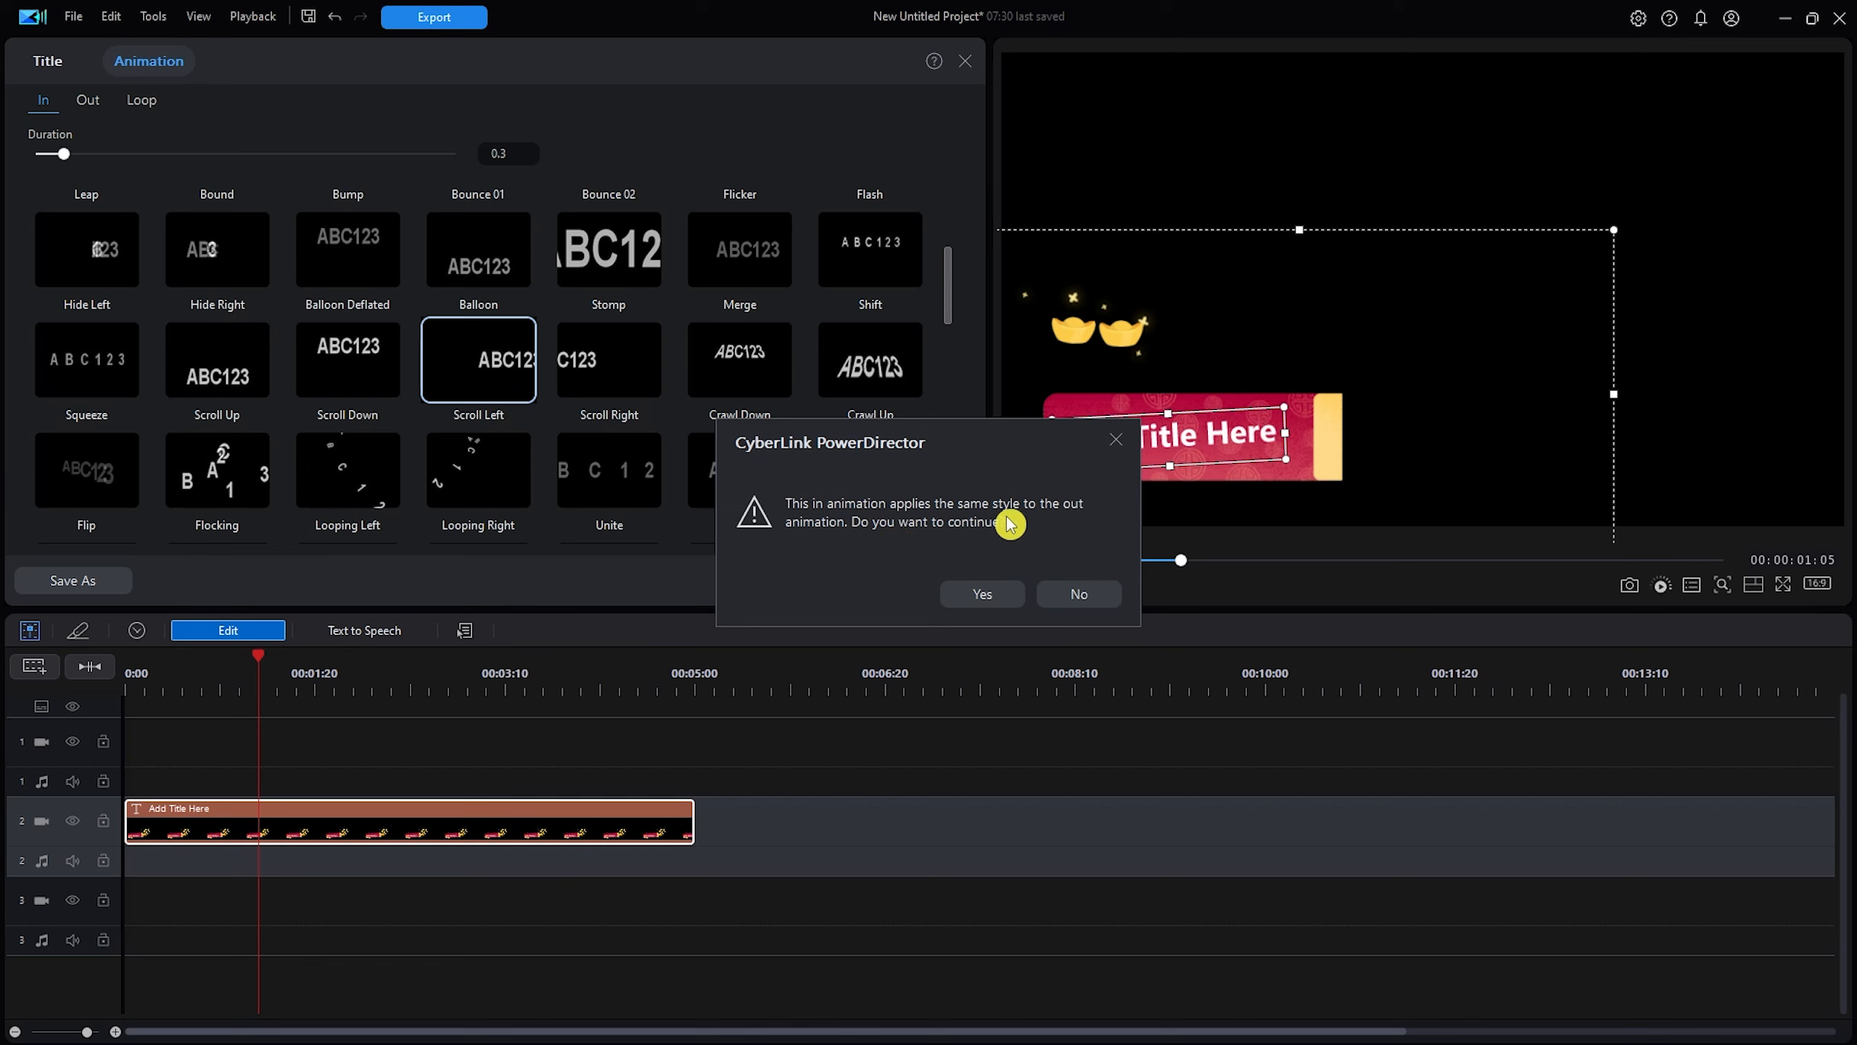
Confirm Scroll Left for the exit animation too, preview the title, and close the designer.
click(995, 593)
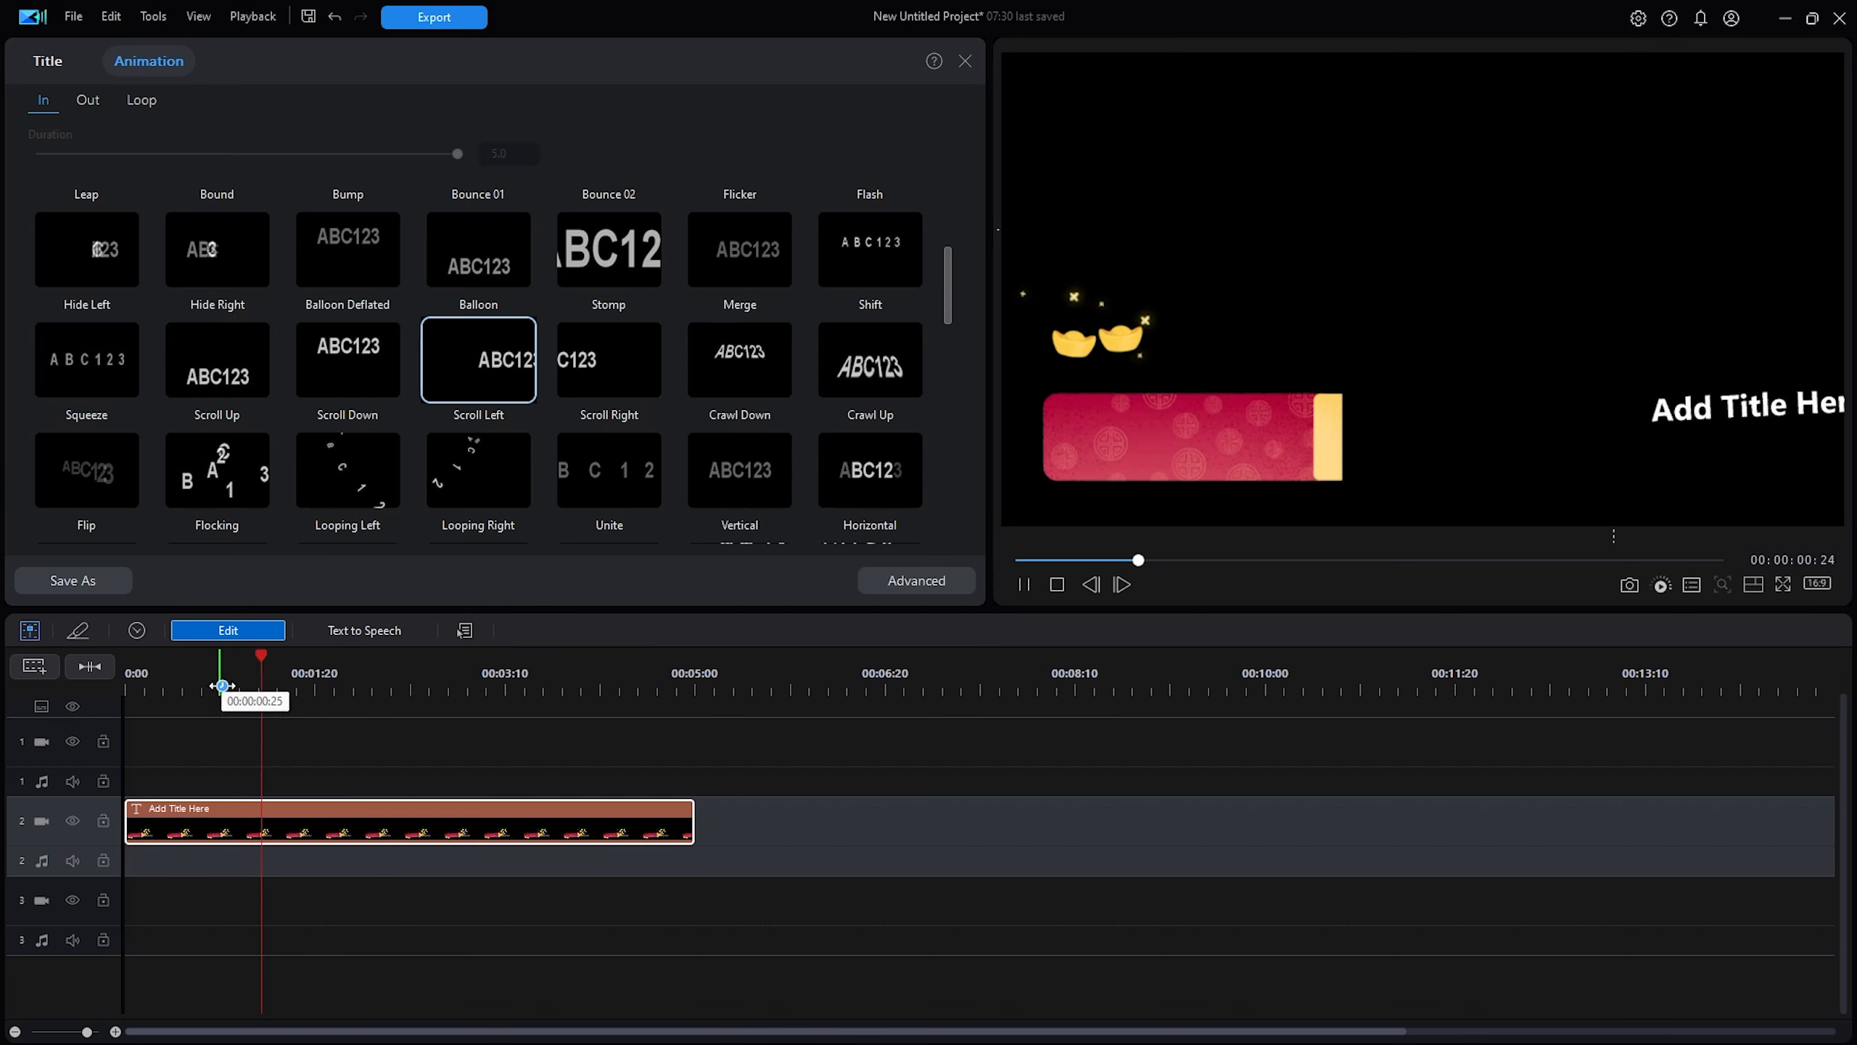
click(1245, 443)
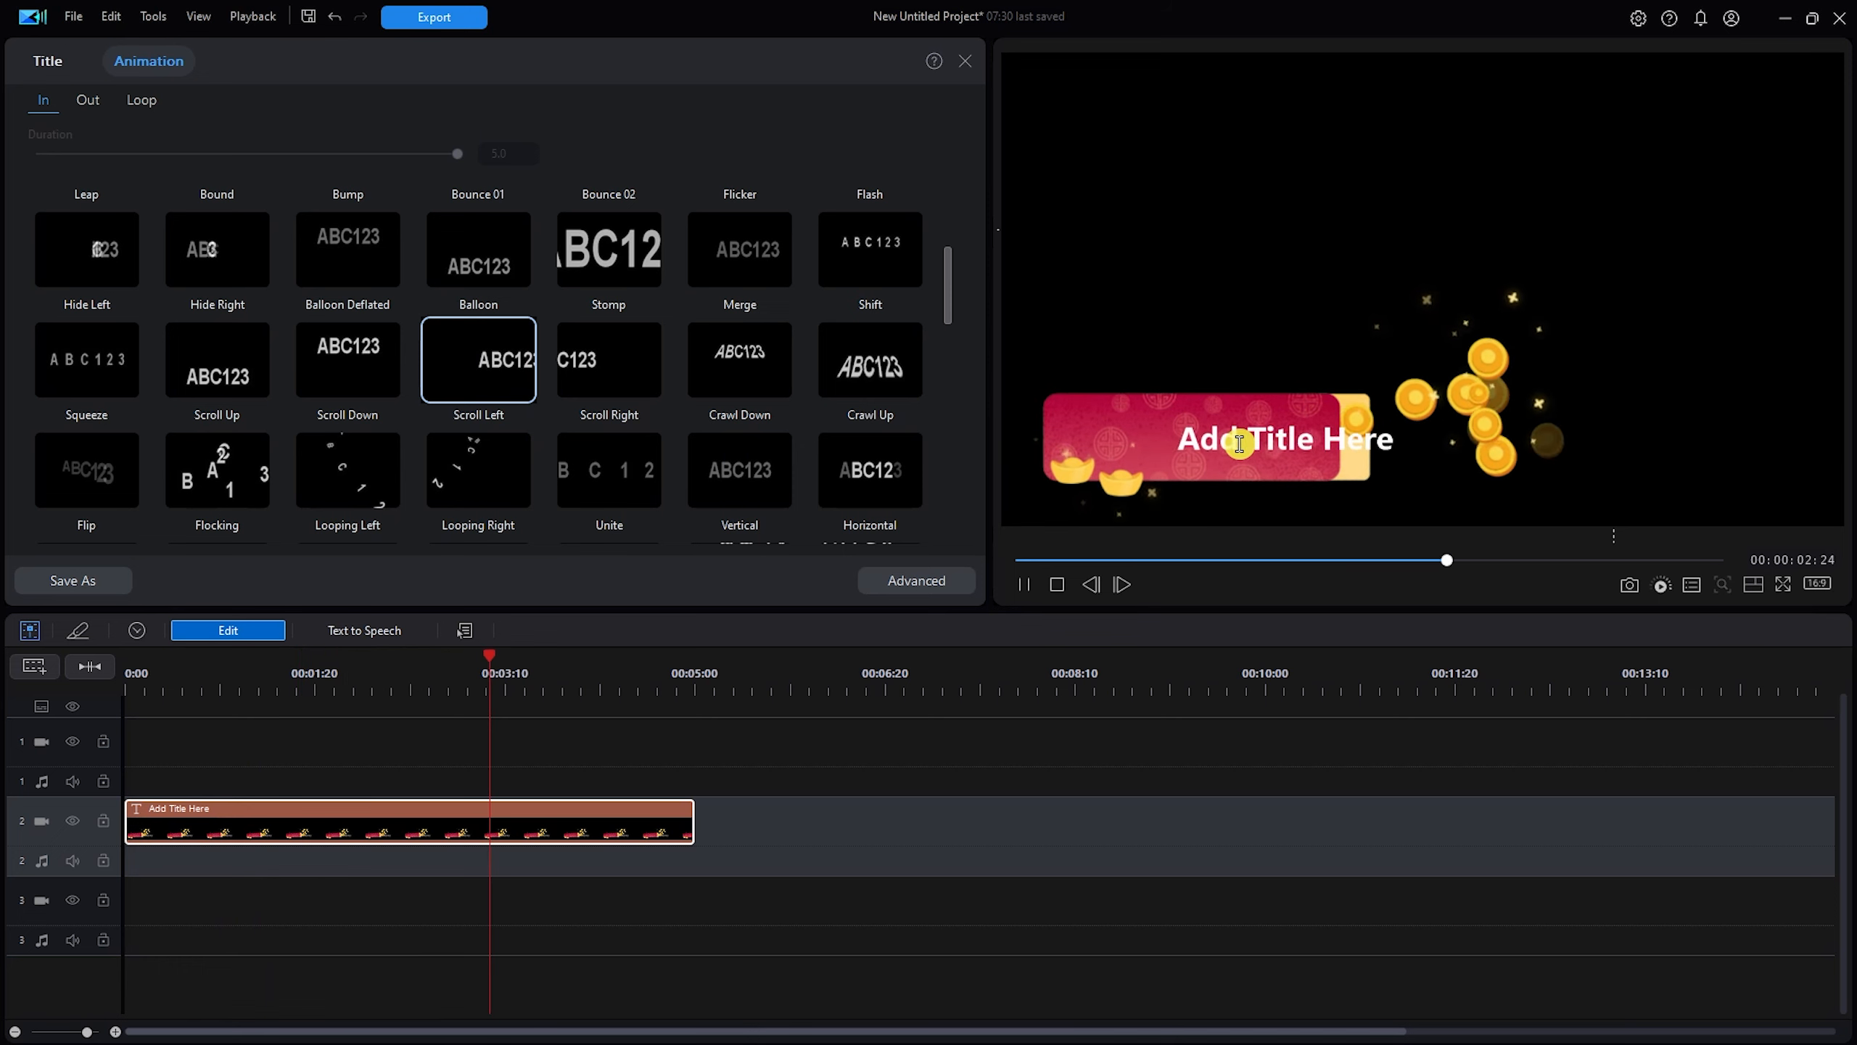
click(447, 758)
click(291, 729)
click(1347, 452)
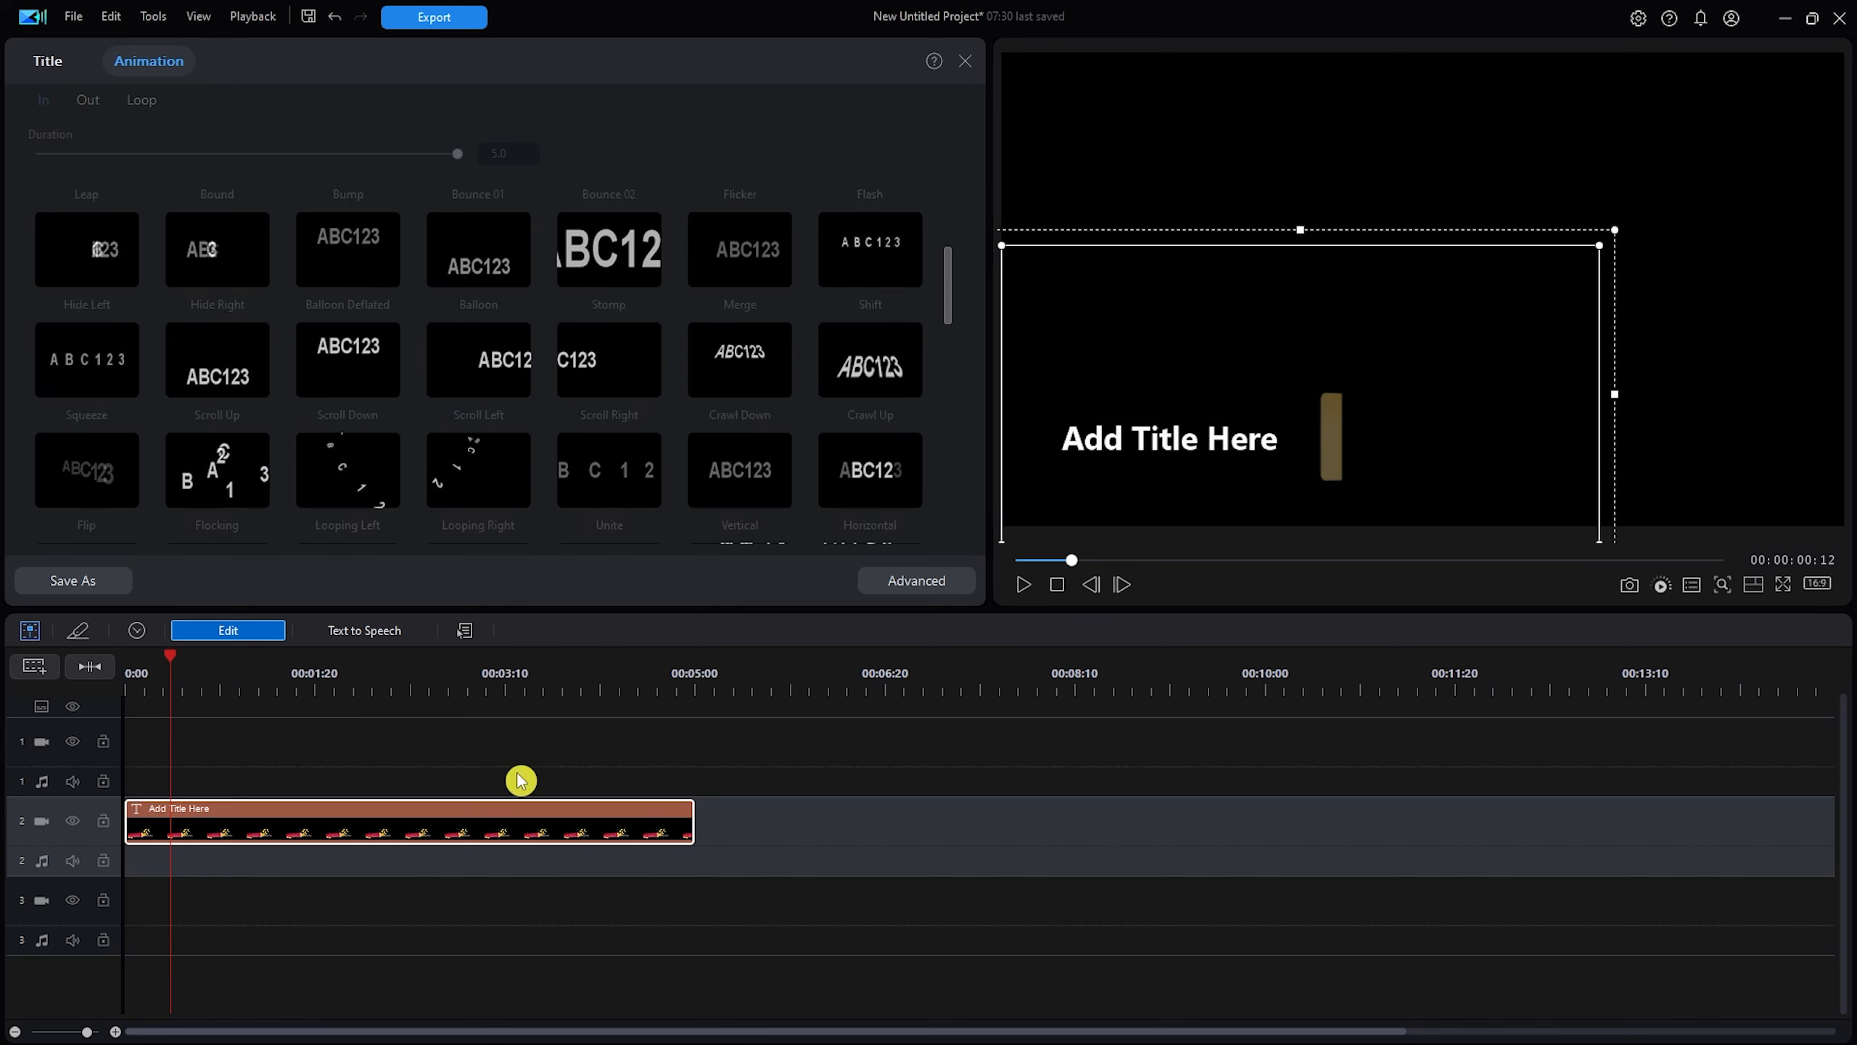
key(Escape)
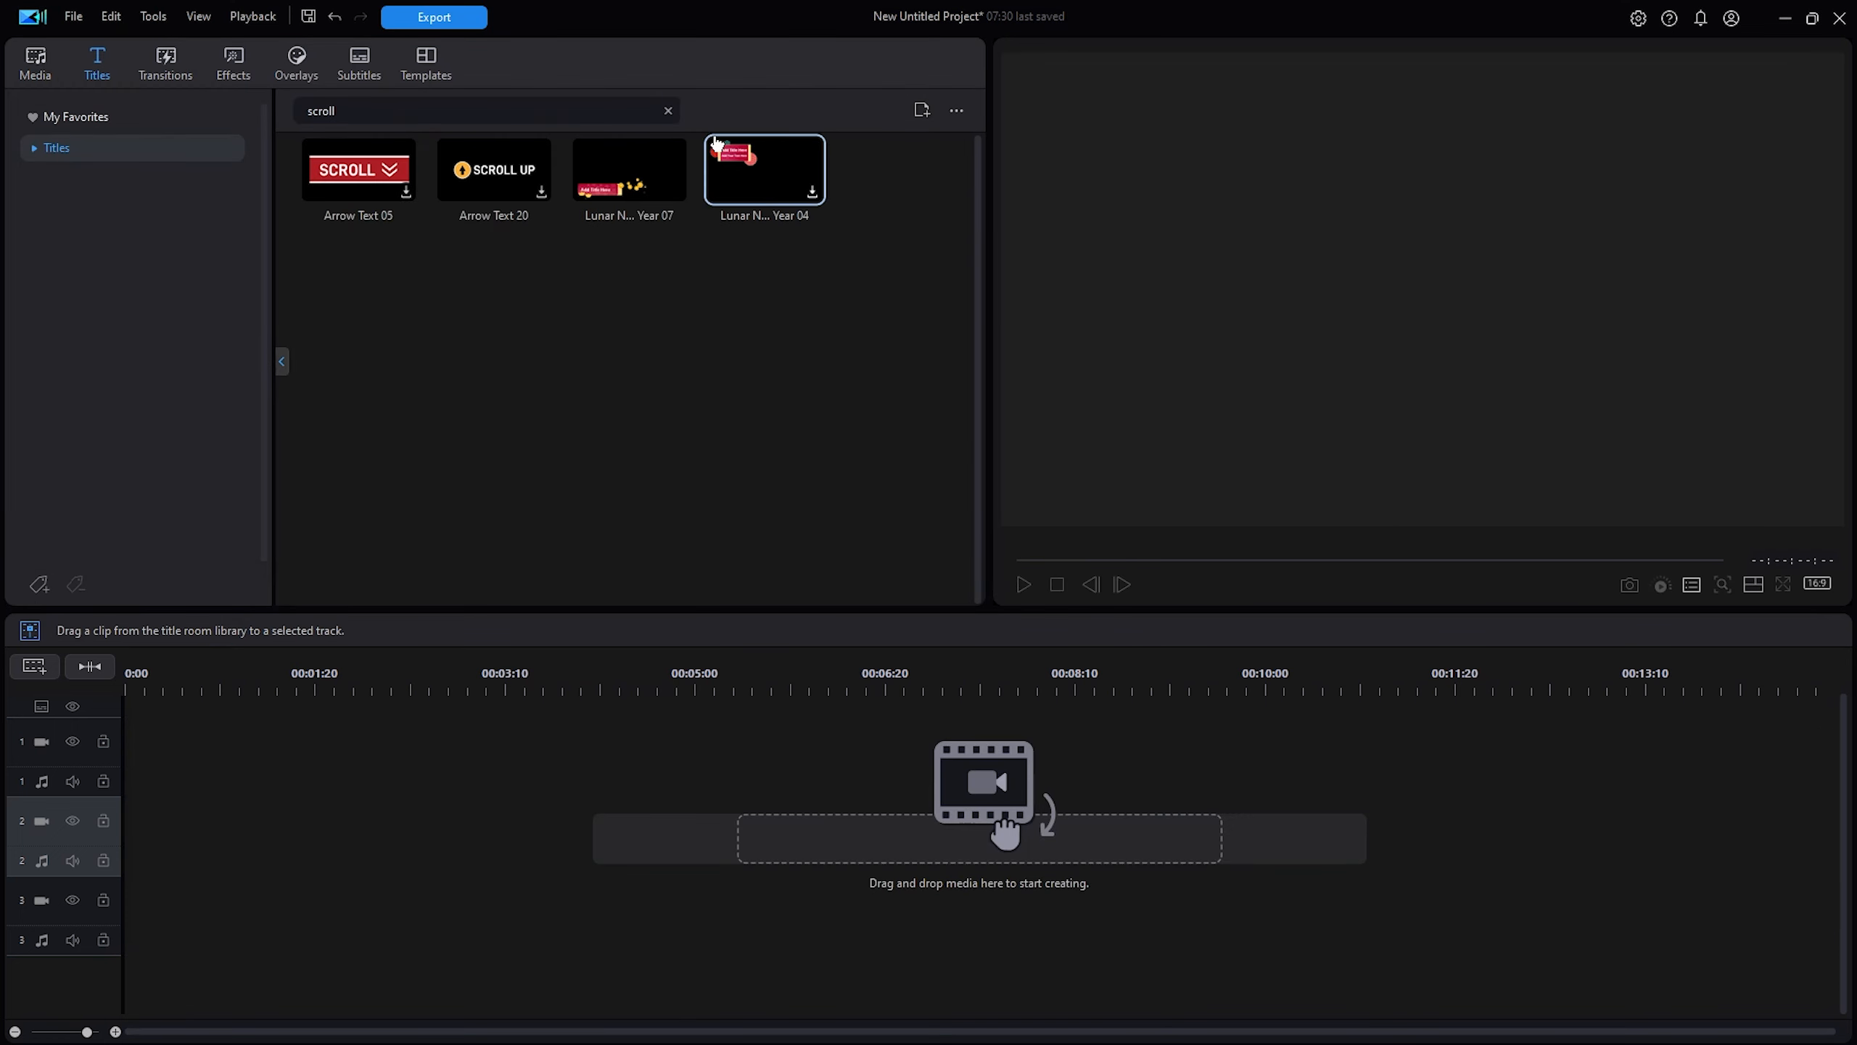
Clear the search and place the Retro 03 title on track 2 to inspect it.
click(668, 110)
drag(494, 183, 127, 824)
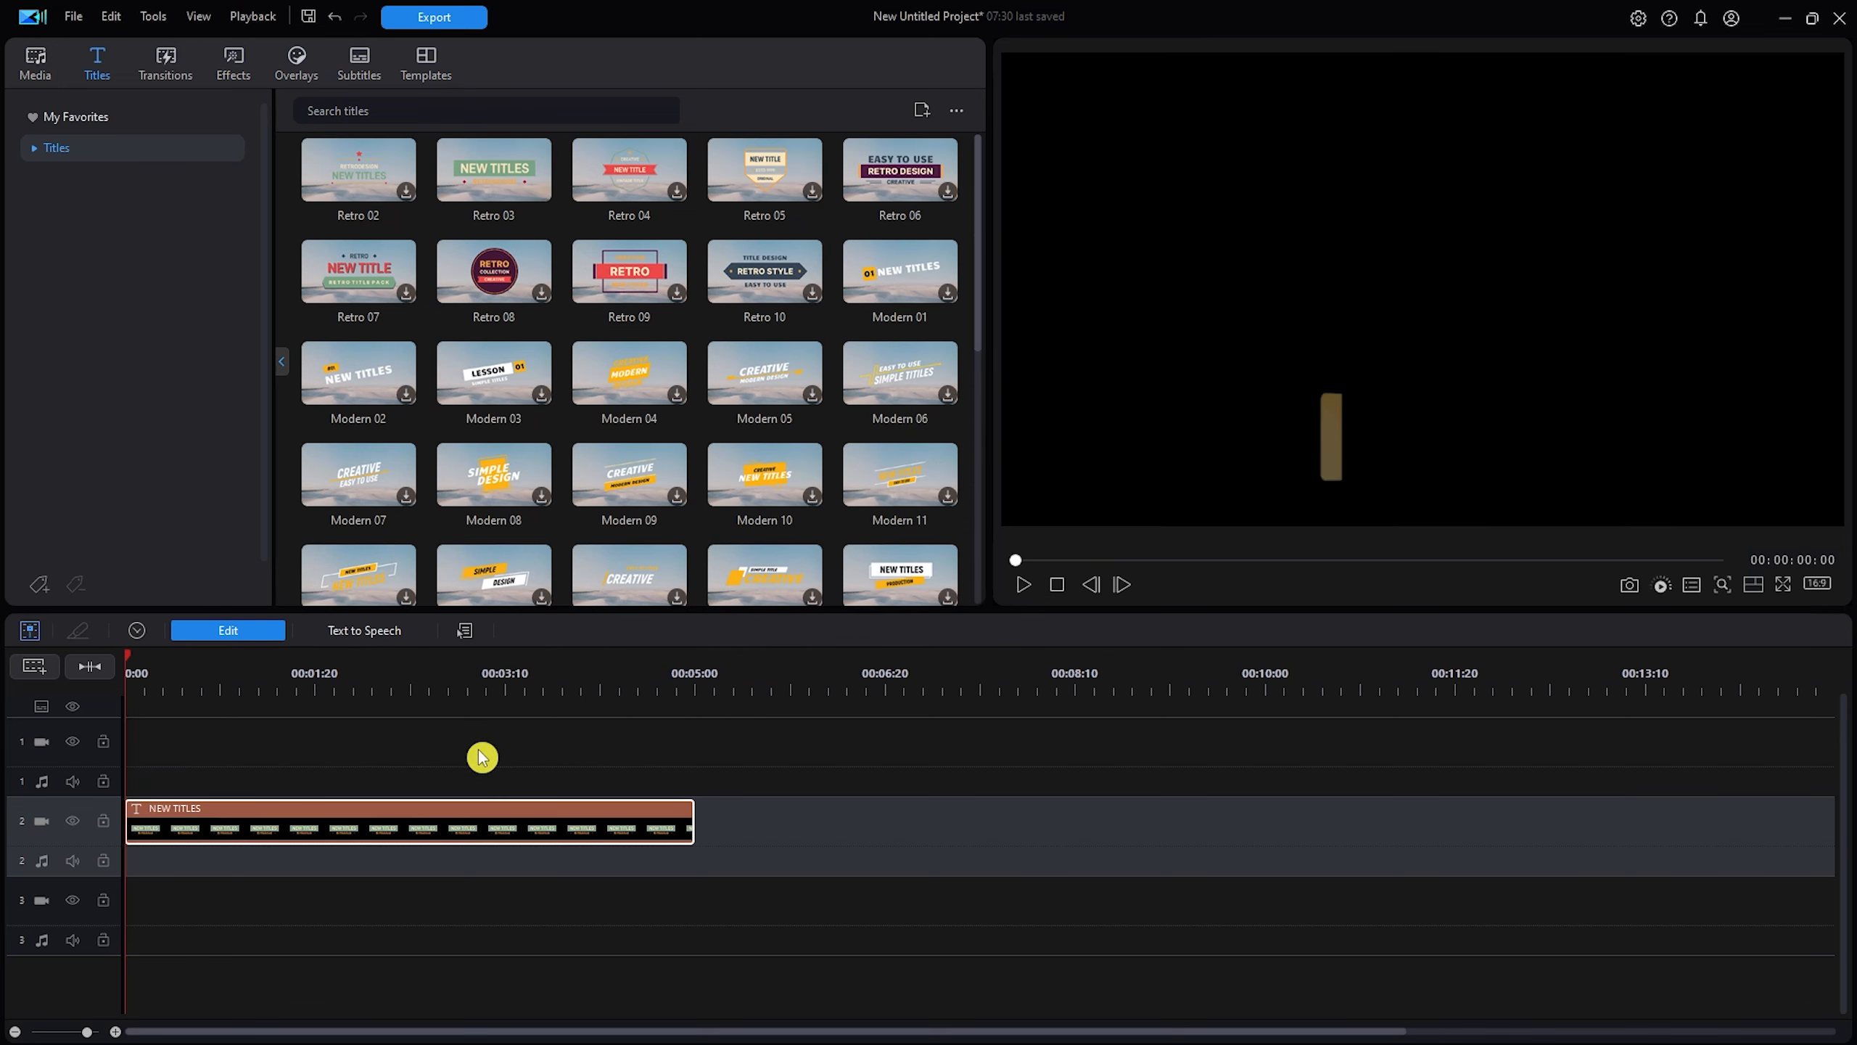
double_click(387, 830)
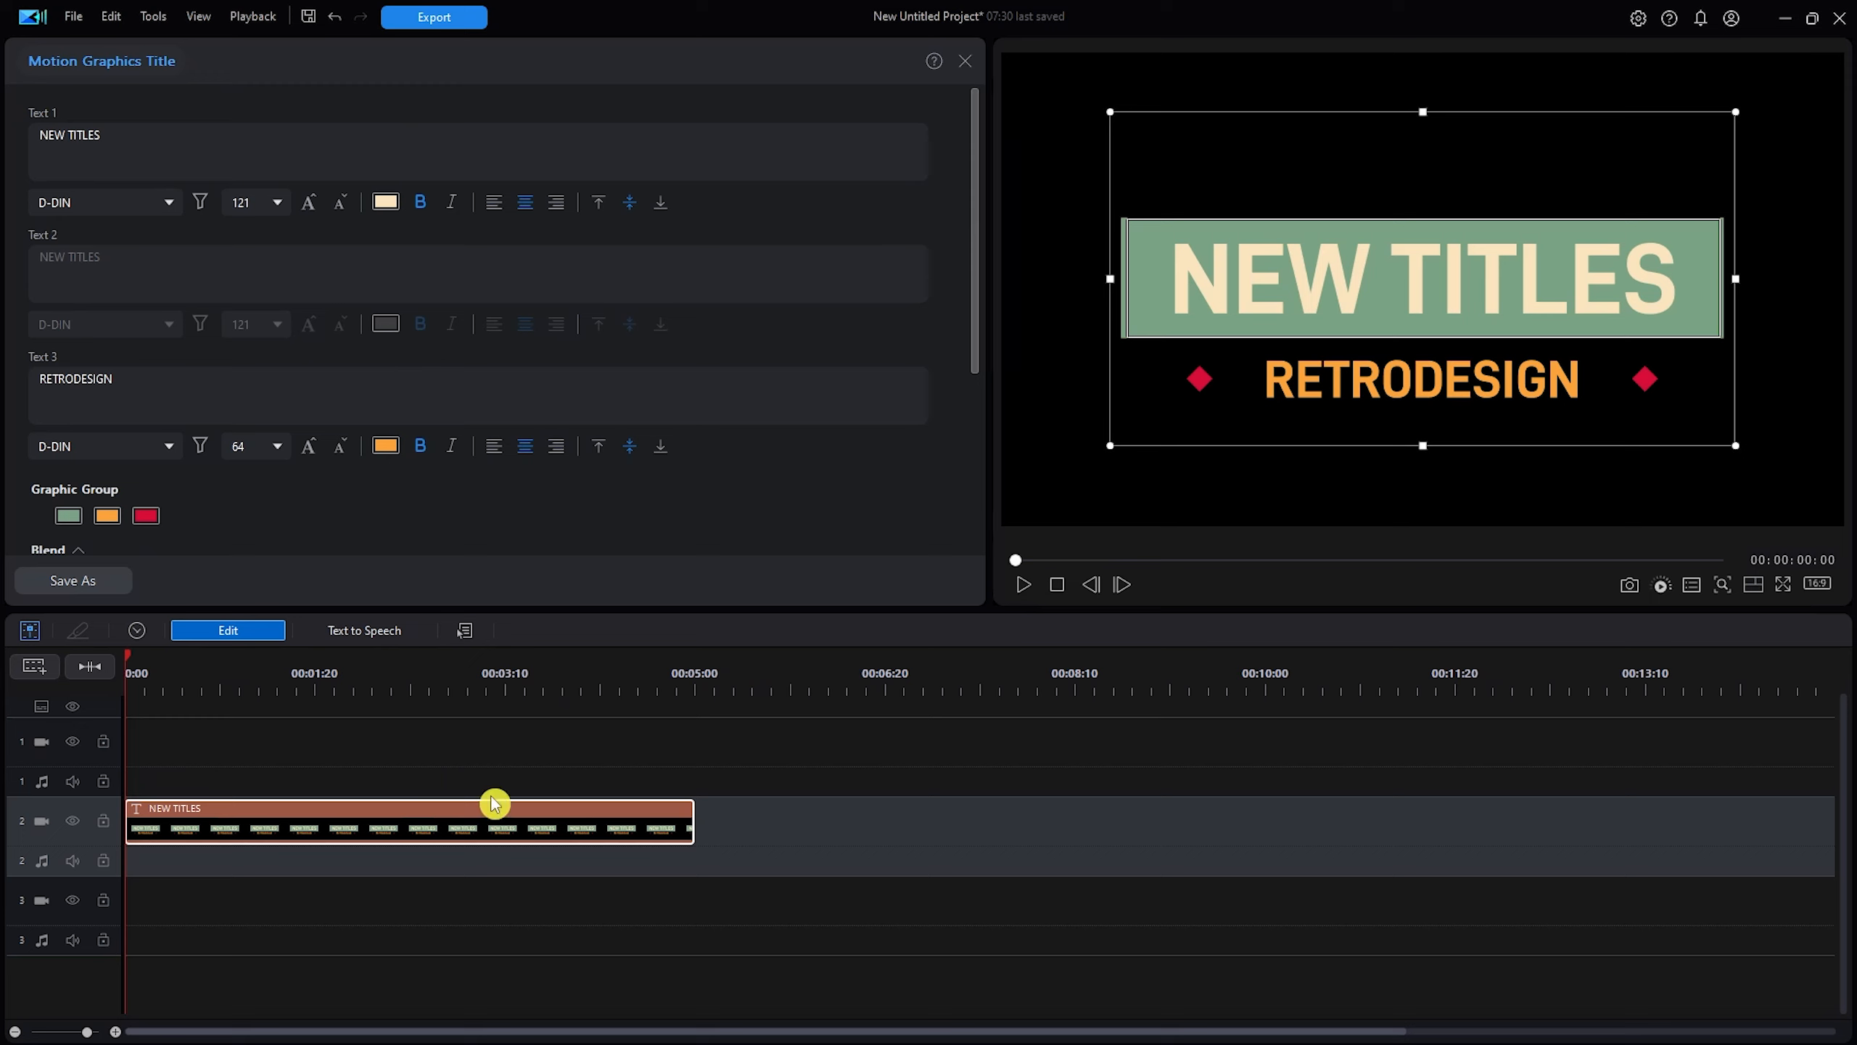
drag(979, 298, 970, 490)
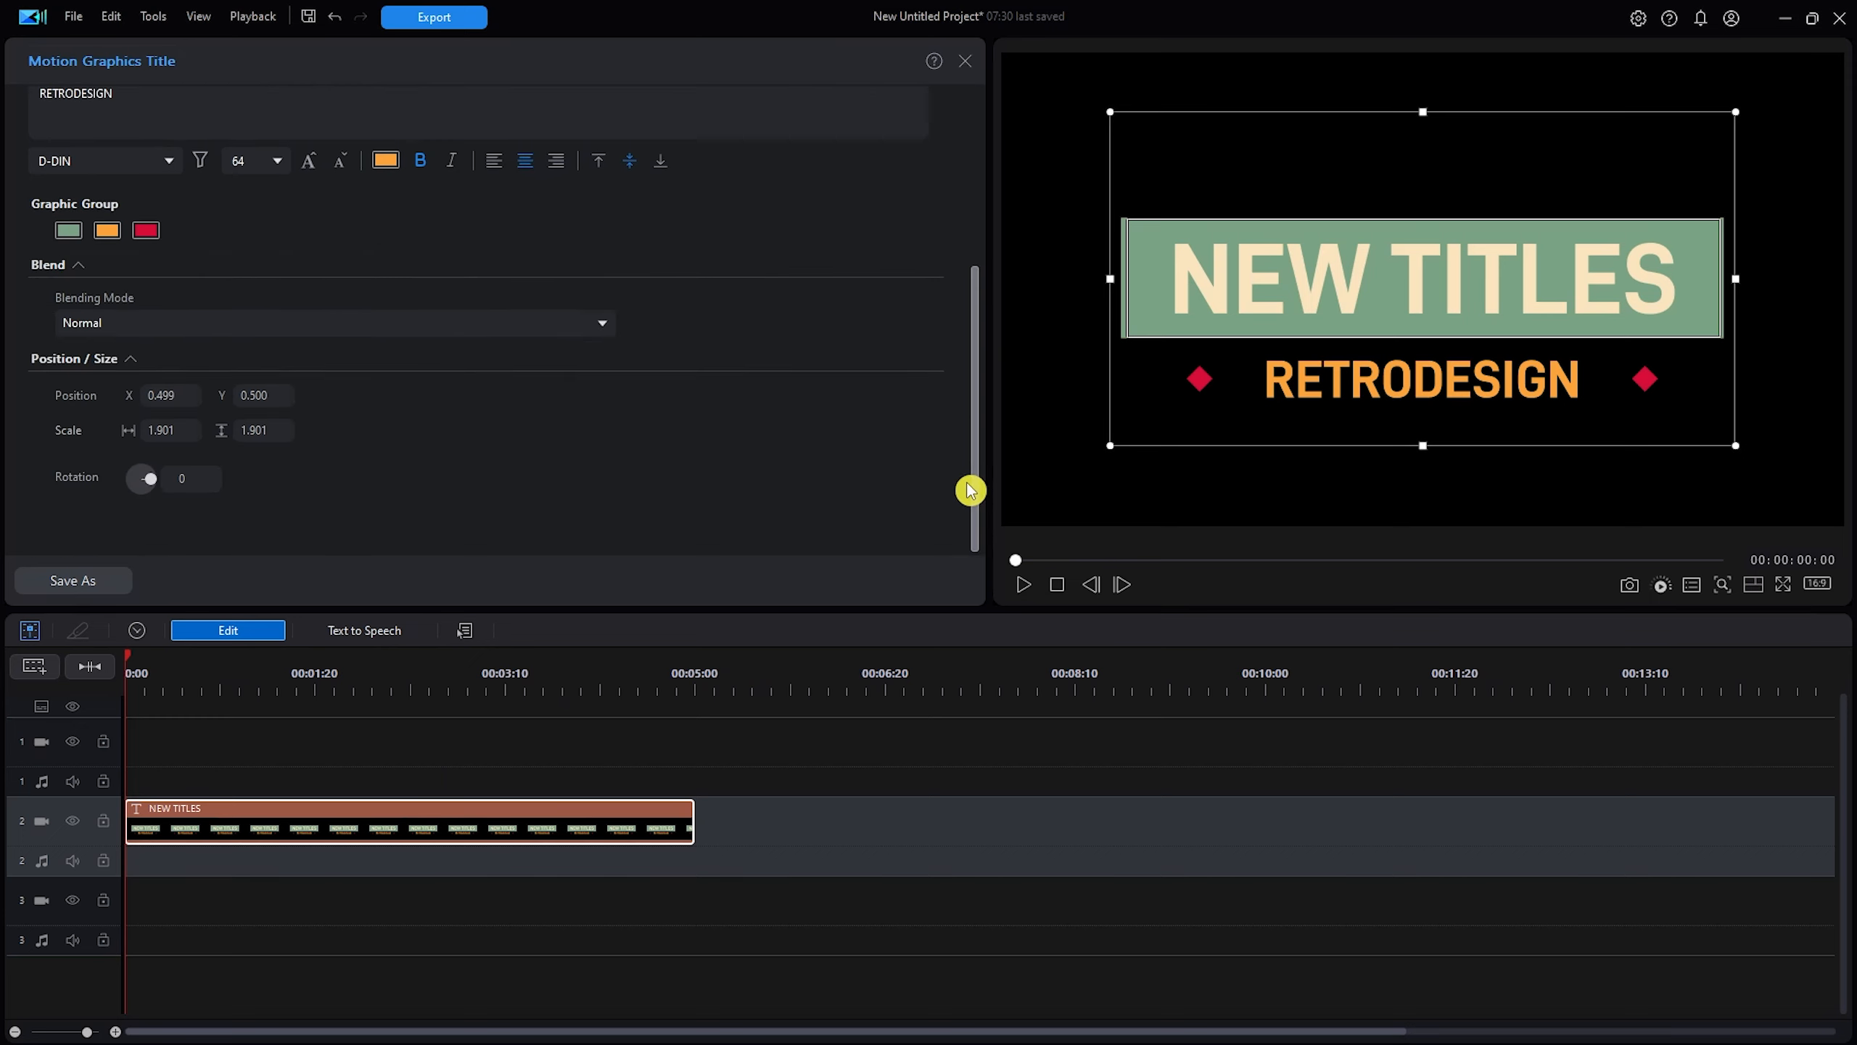
click(246, 637)
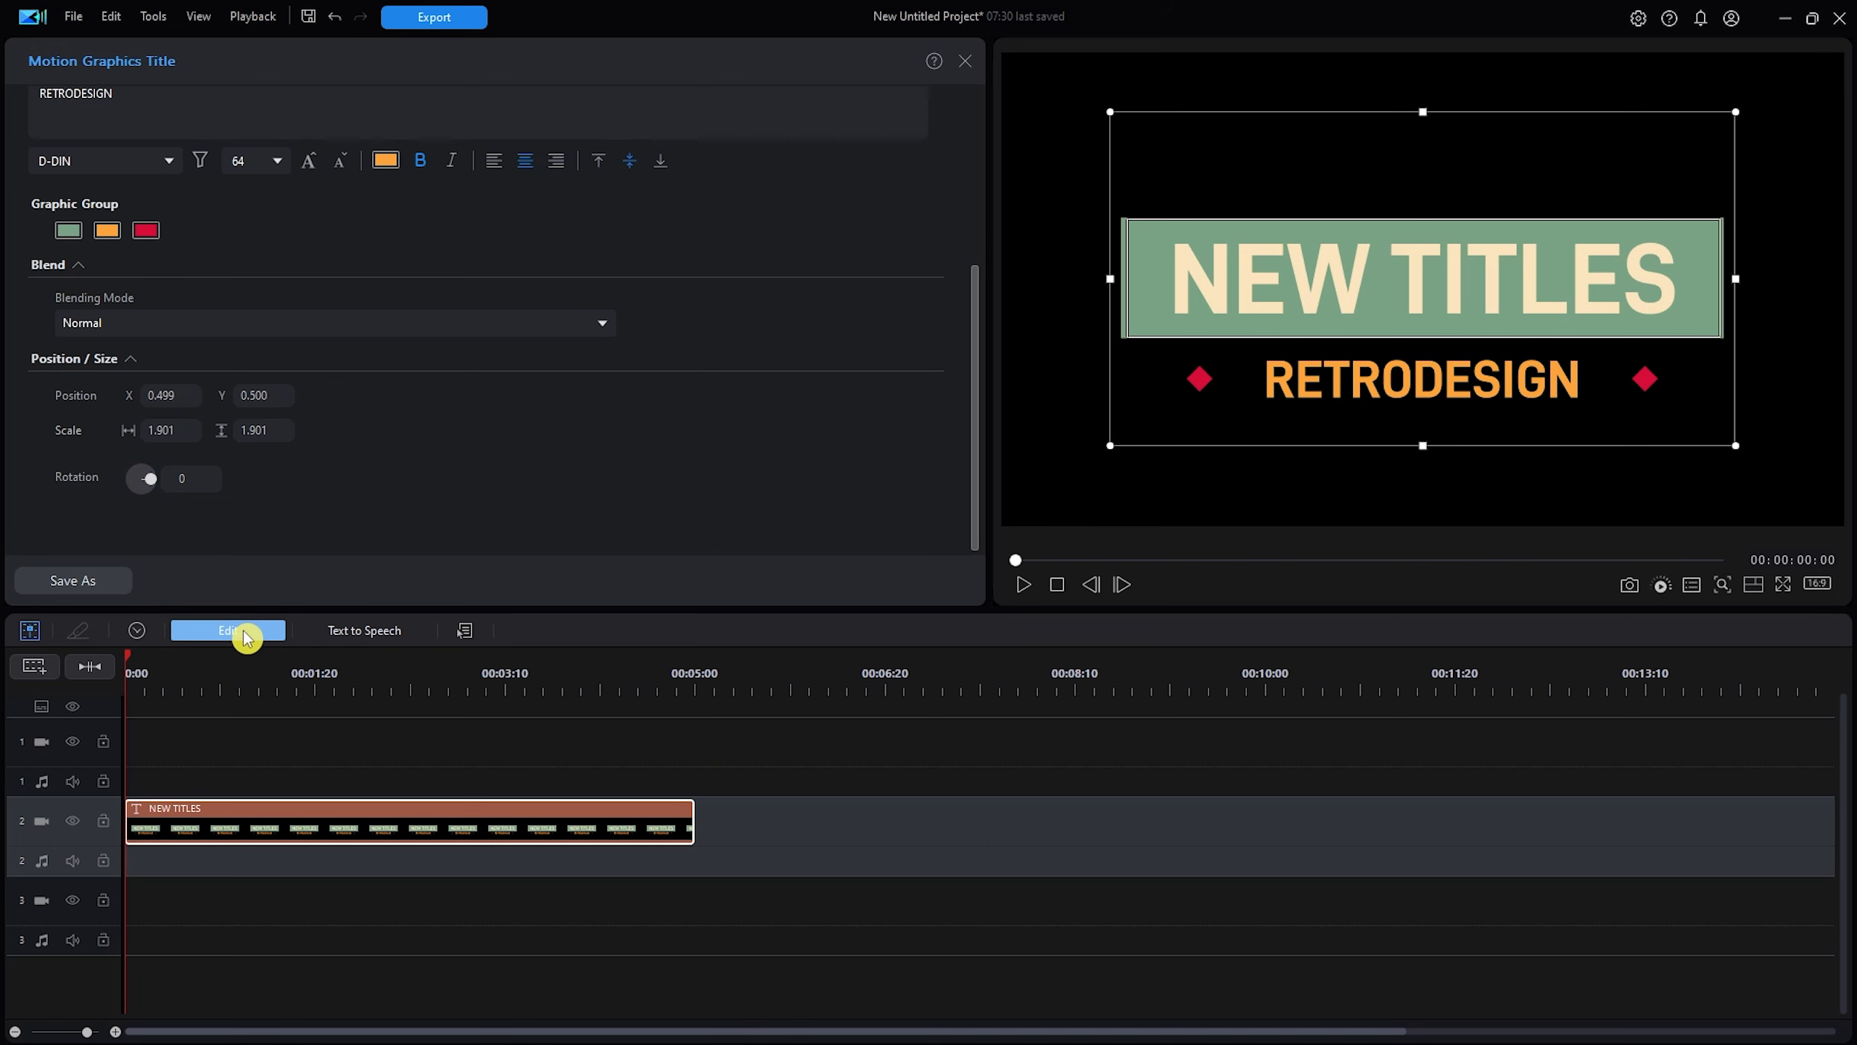
Reopen the NEW TITLES / RETRODESIGN clip's settings, then delete it from the timeline.
click(804, 937)
click(518, 824)
double_click(509, 833)
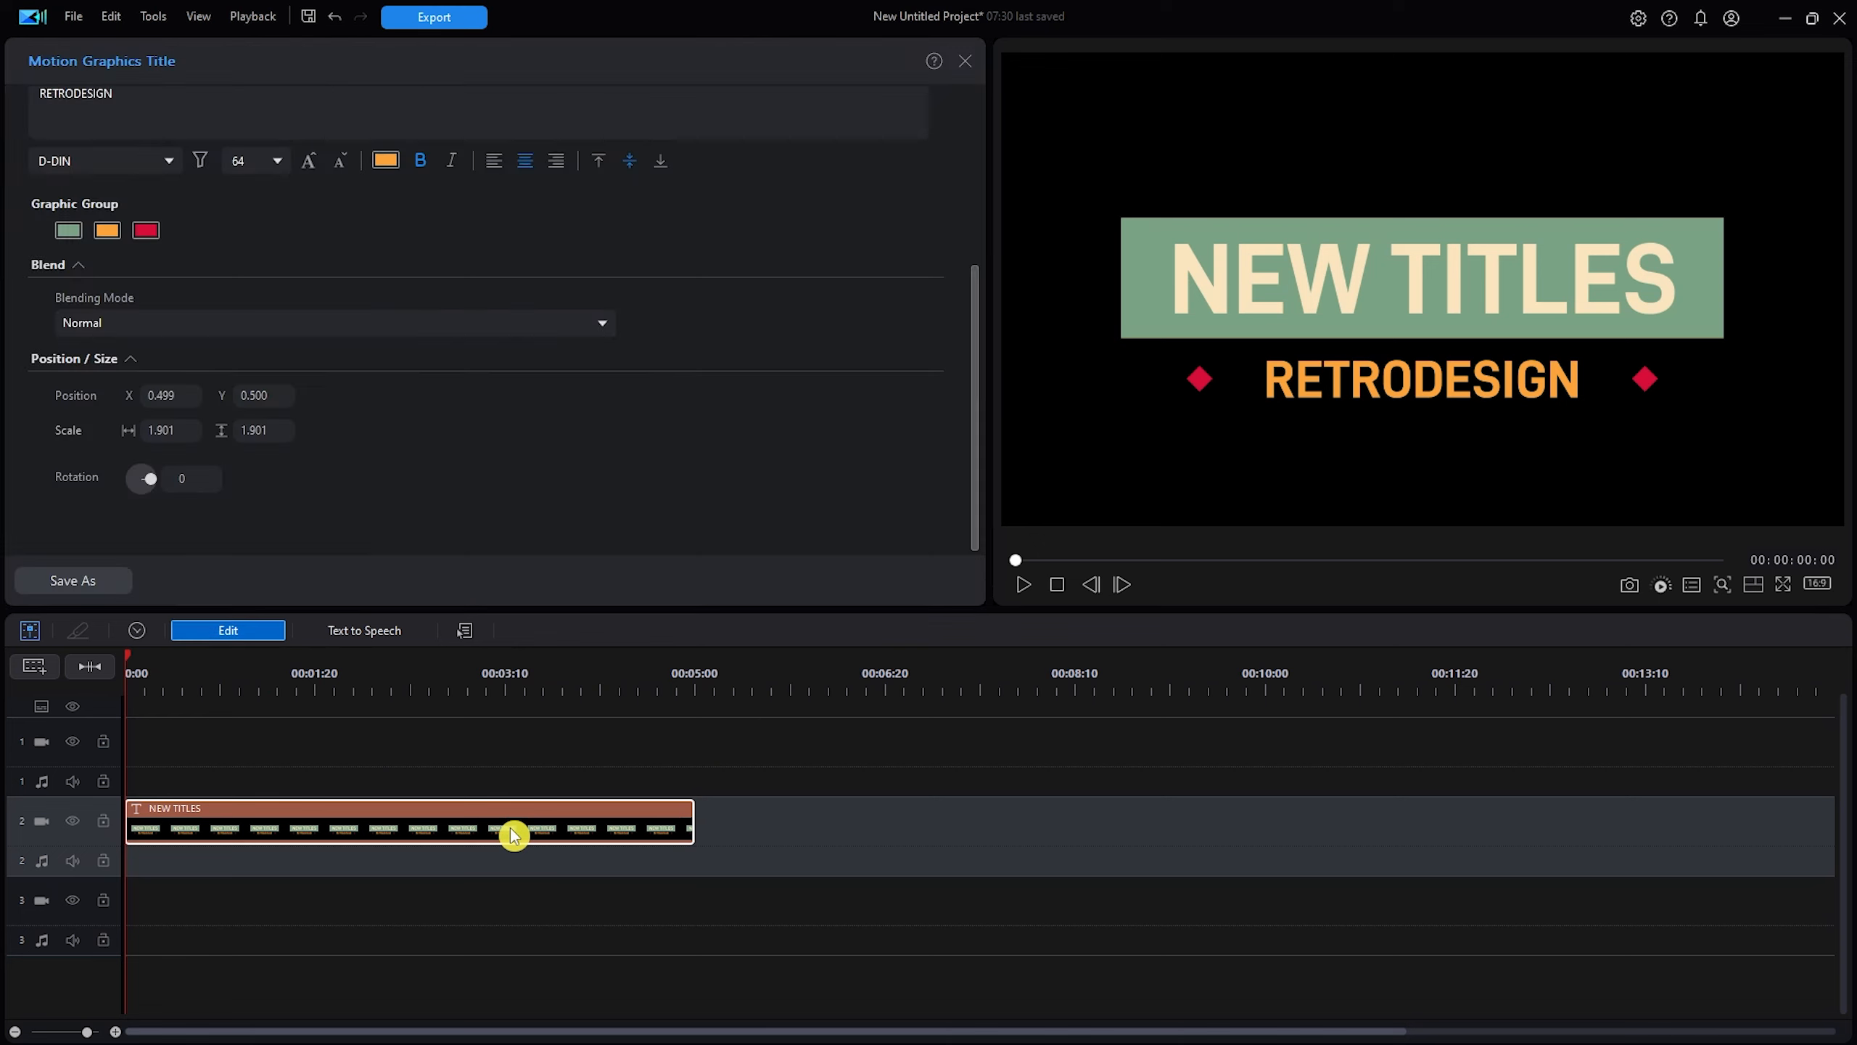
drag(978, 402, 929, 476)
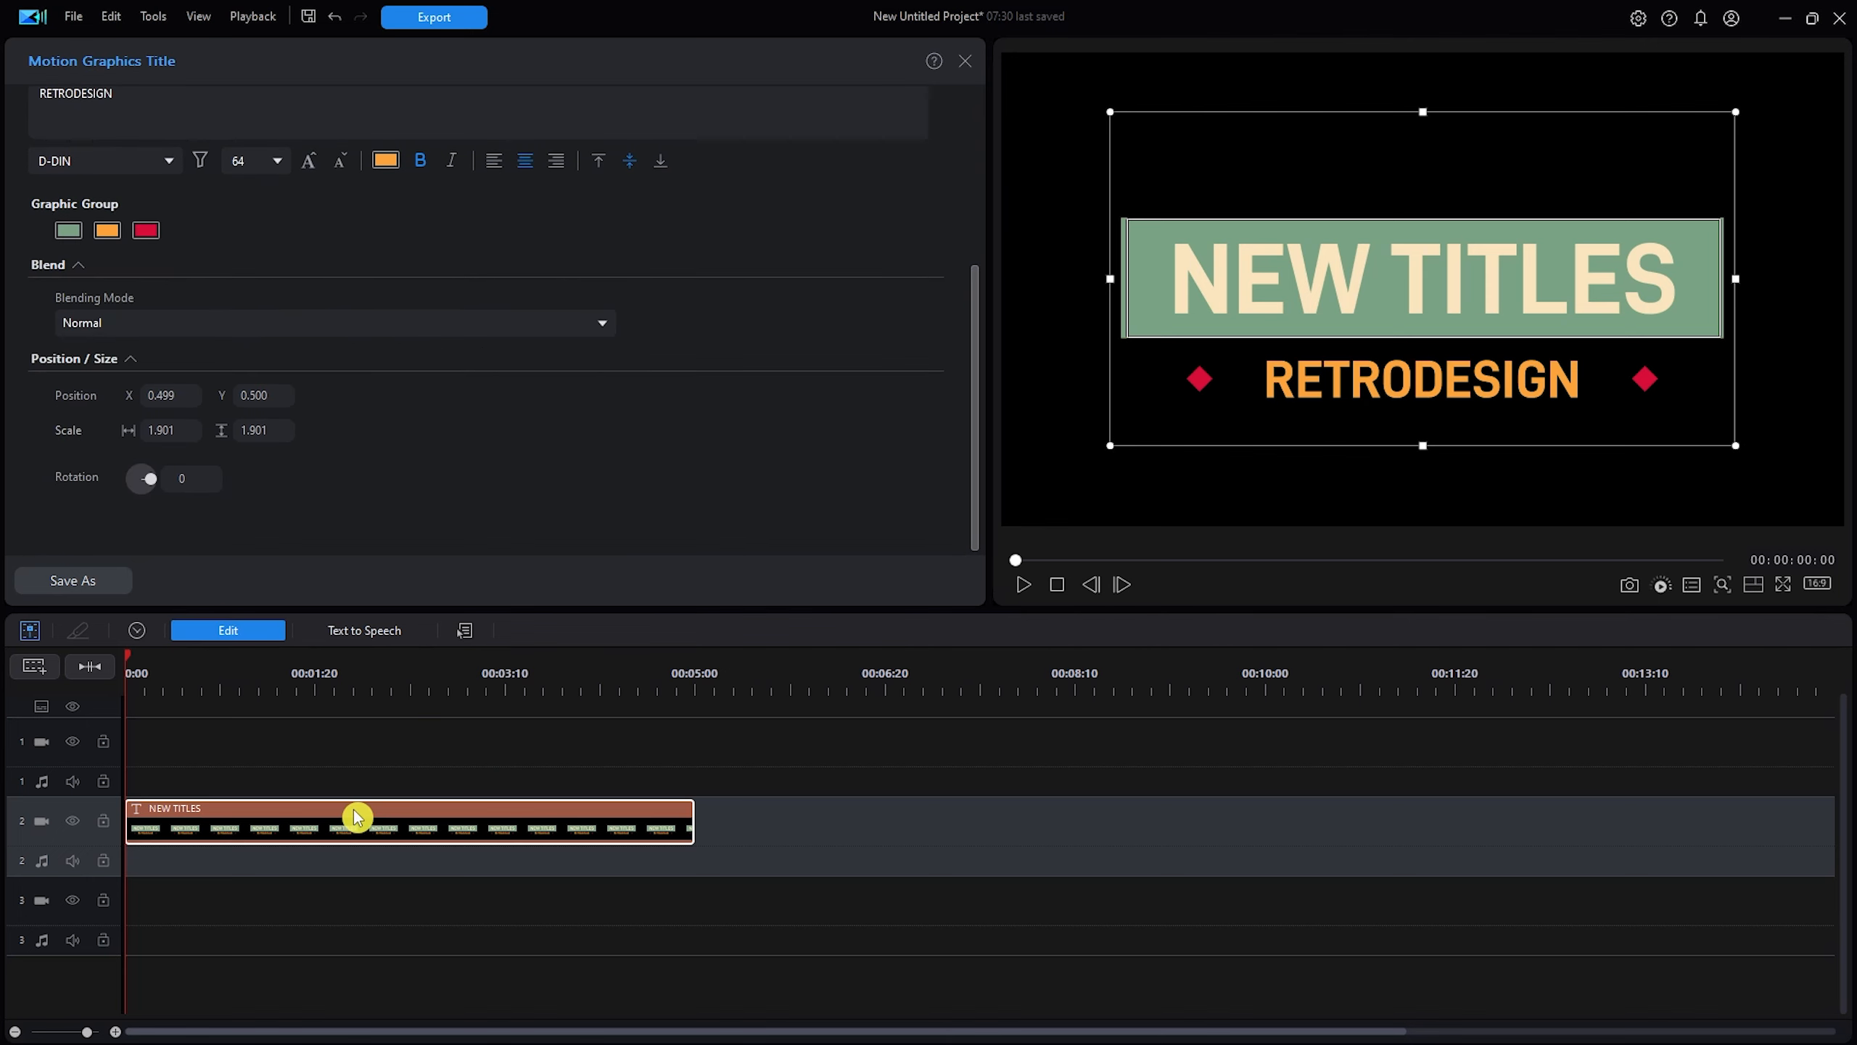
key(Delete)
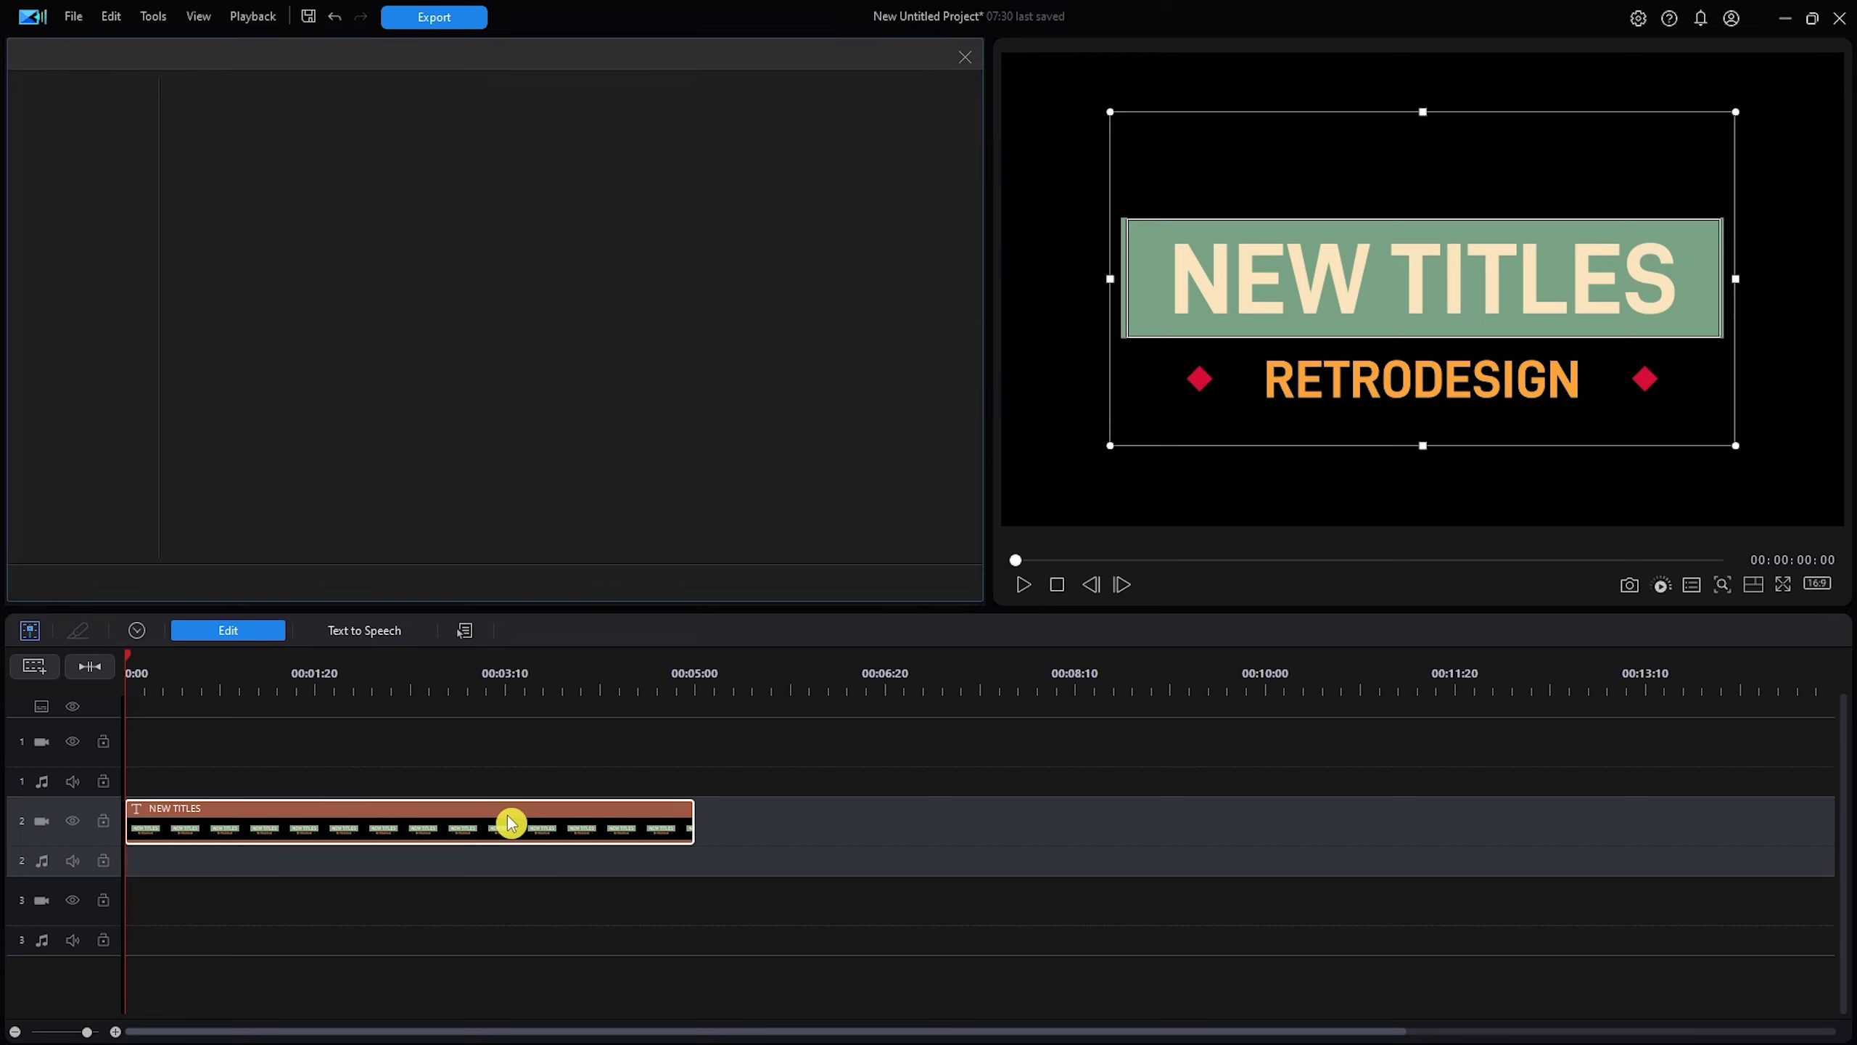
Add Retro 09 (CREATIVE / RETRO / NEW TITLES) to track 2, review its settings, then delete it.
drag(615, 256, 129, 842)
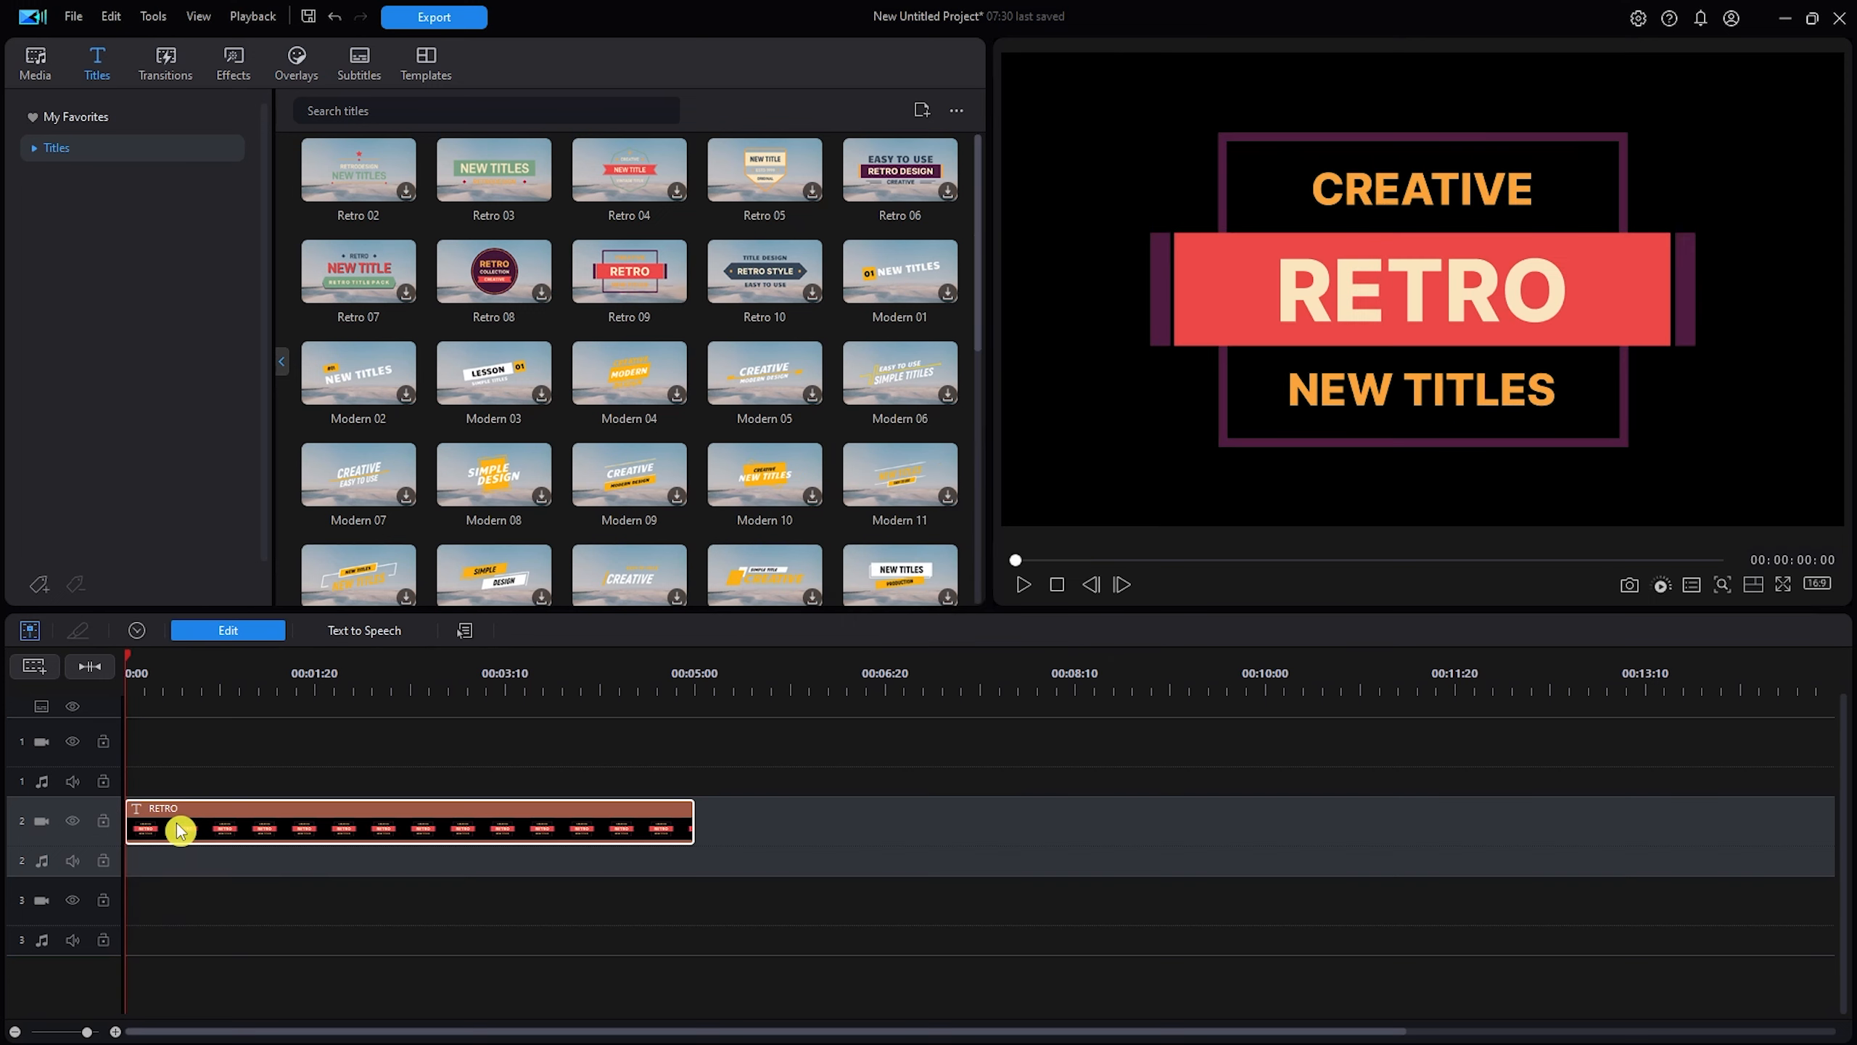
click(209, 829)
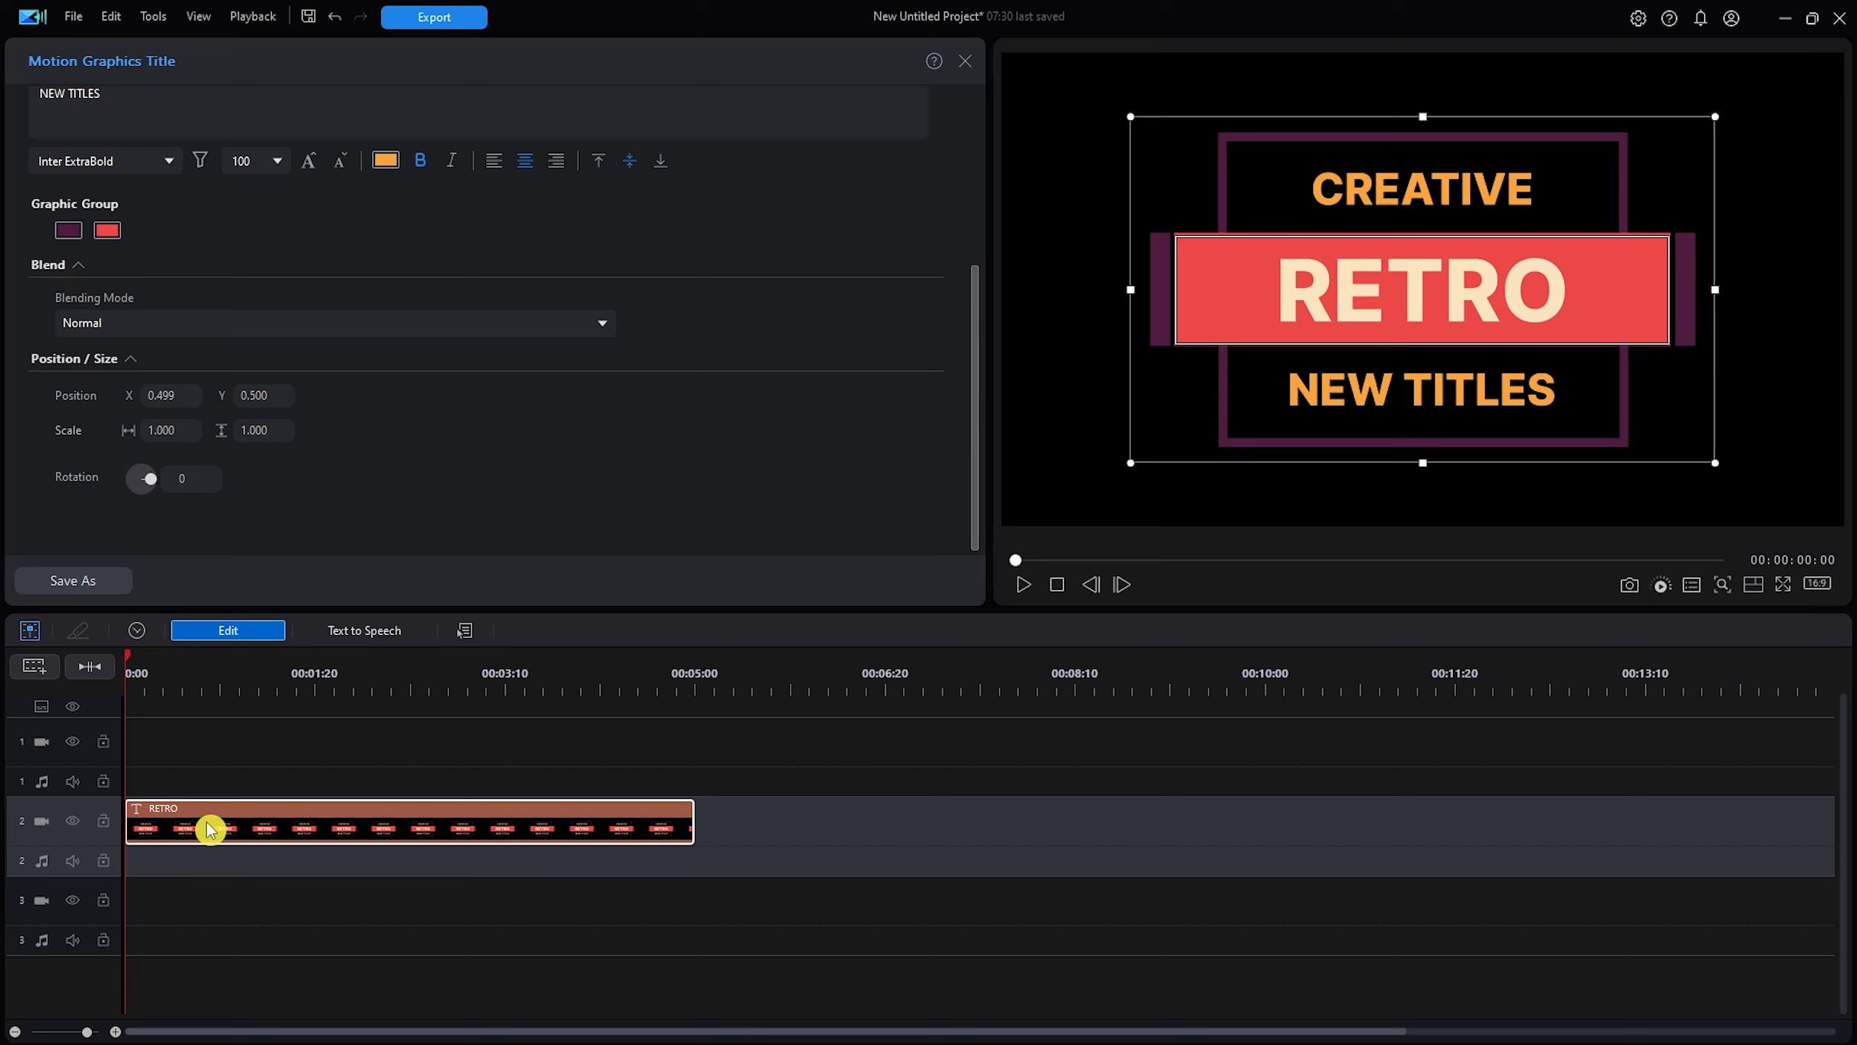
drag(976, 387, 962, 113)
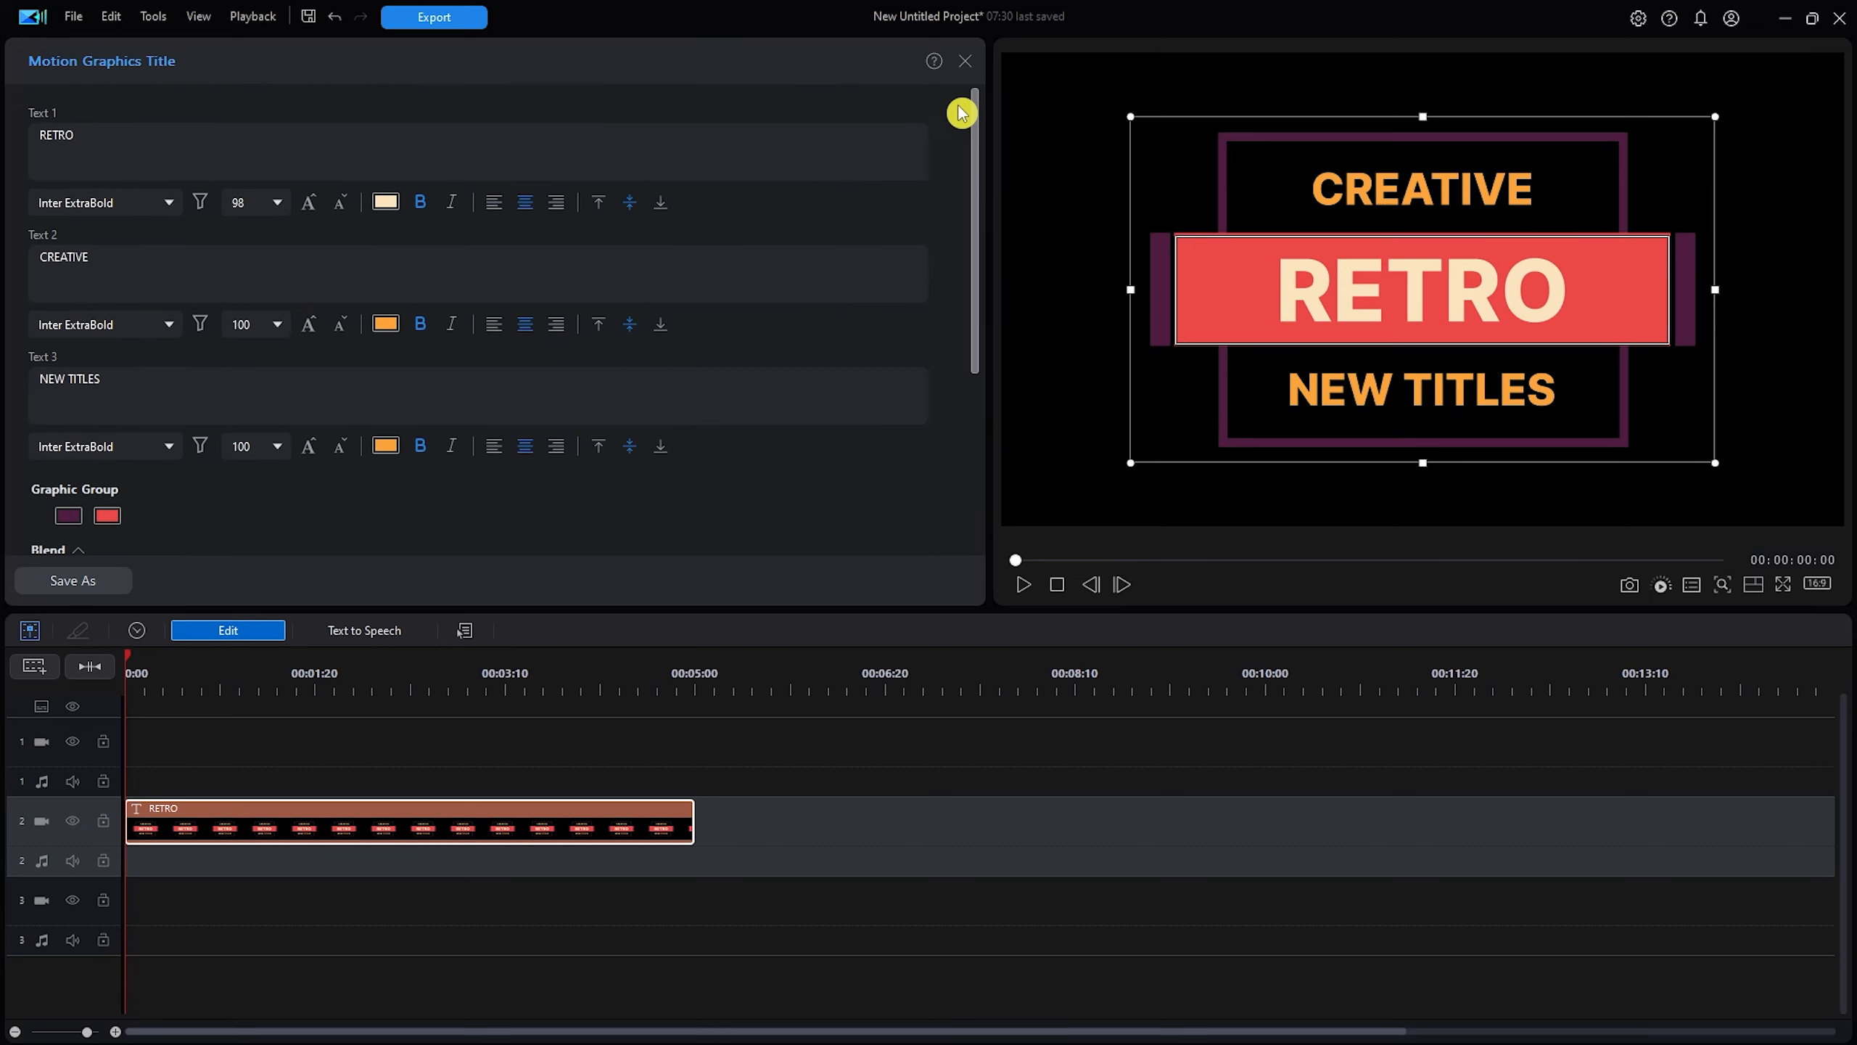
scroll(953, 240, down, 5)
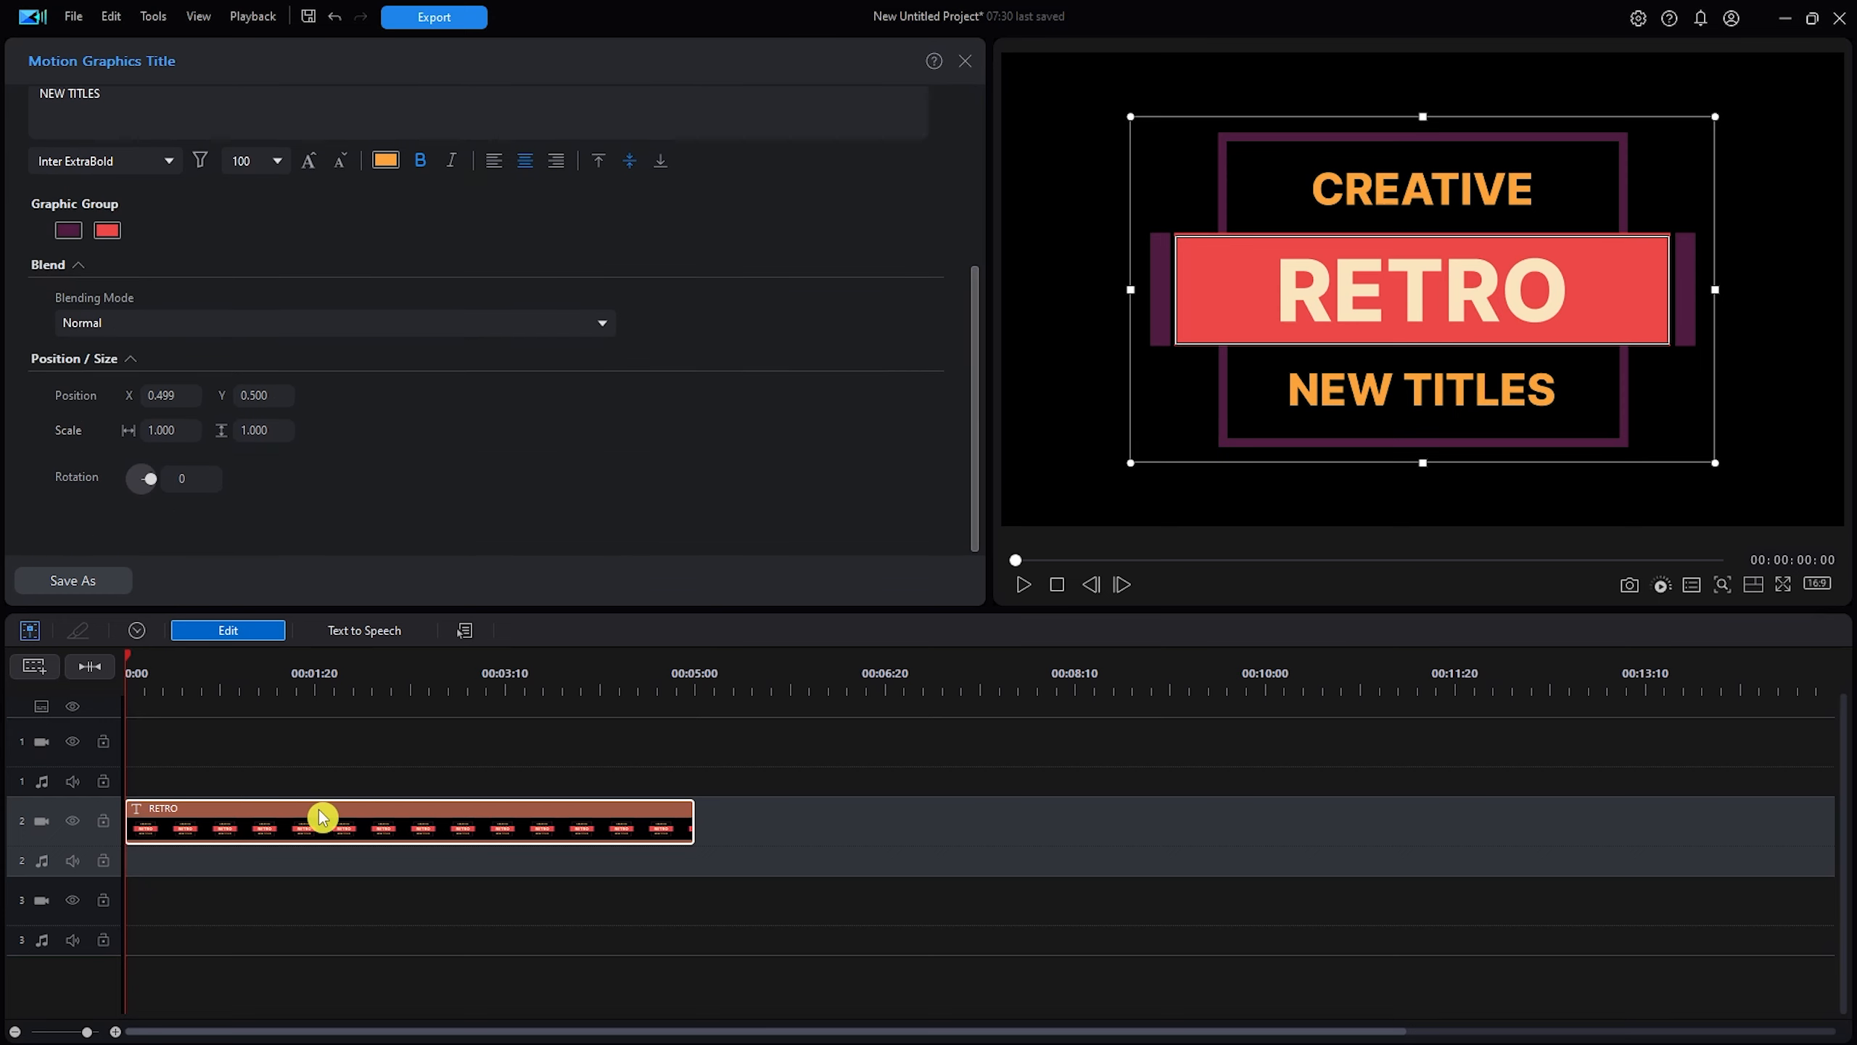
key(Delete)
Search 'scroll' again, place Lunar New Year 07 on track 2, and open its editor.
click(537, 120)
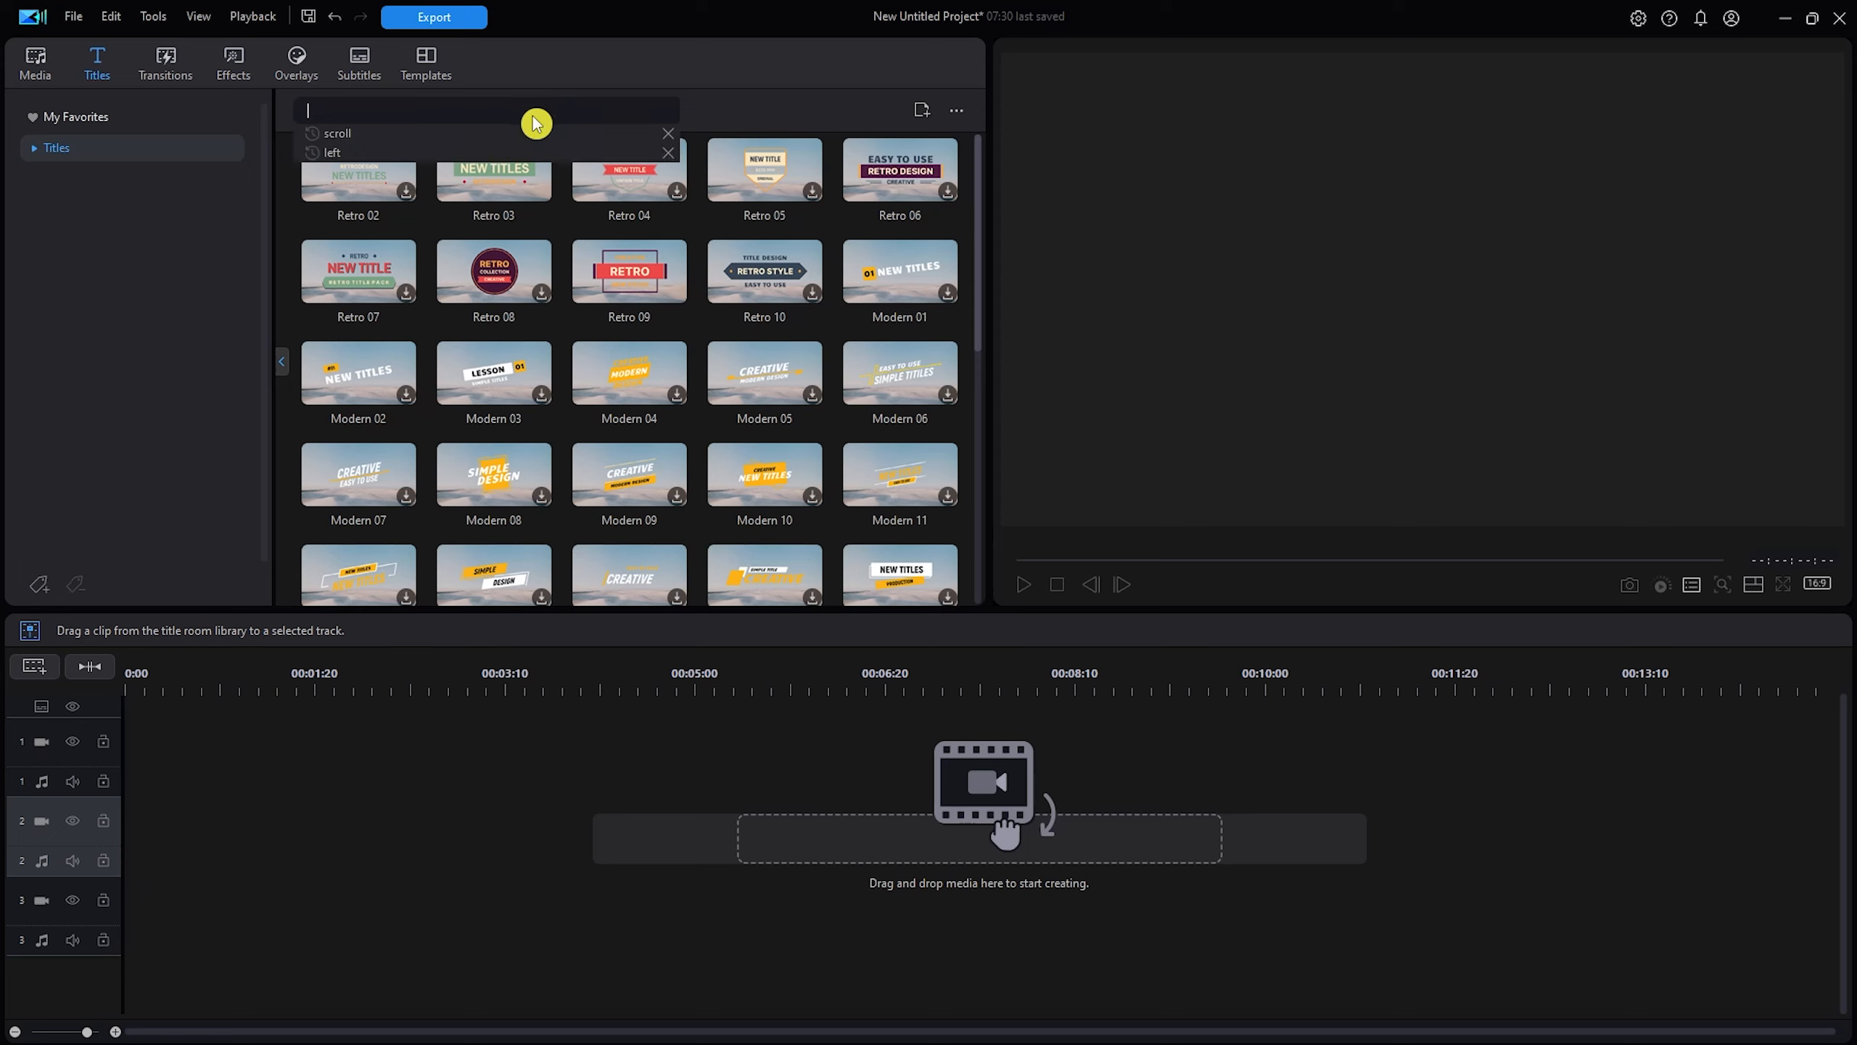
text(scro)
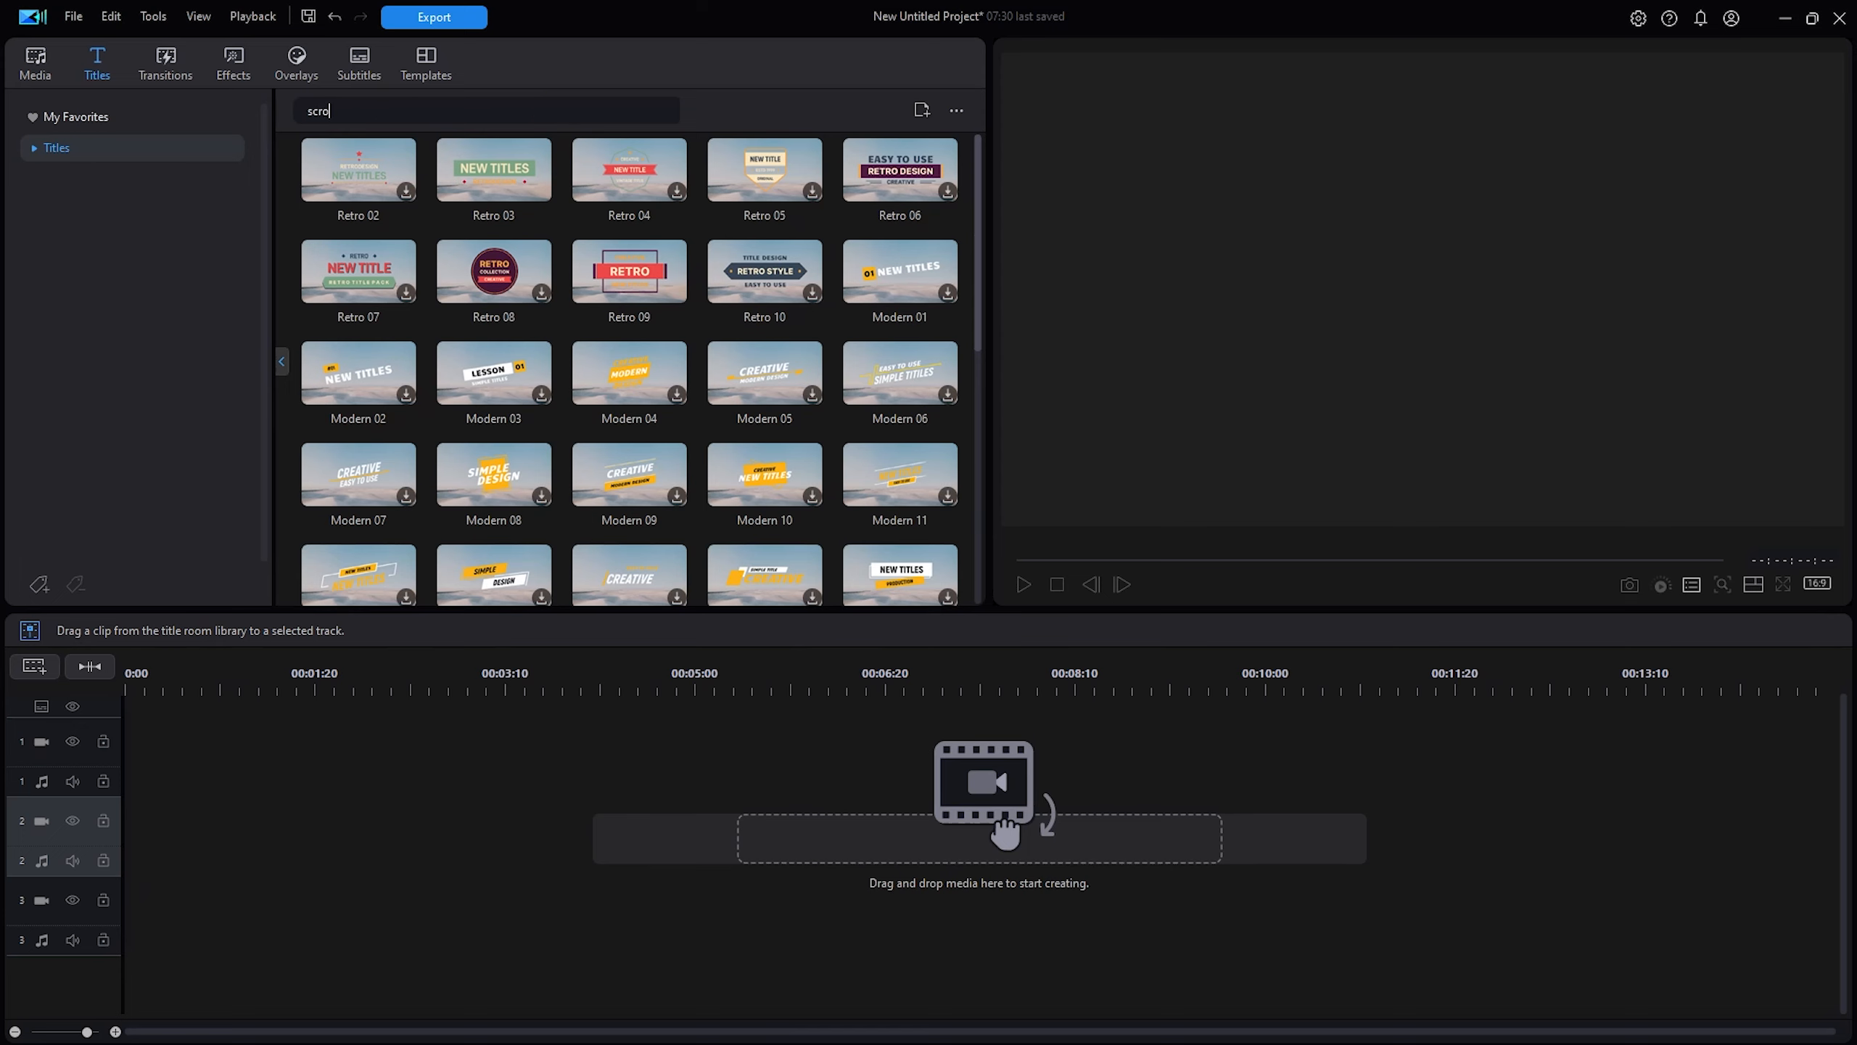
text(ll)
click(735, 158)
drag(653, 174, 136, 833)
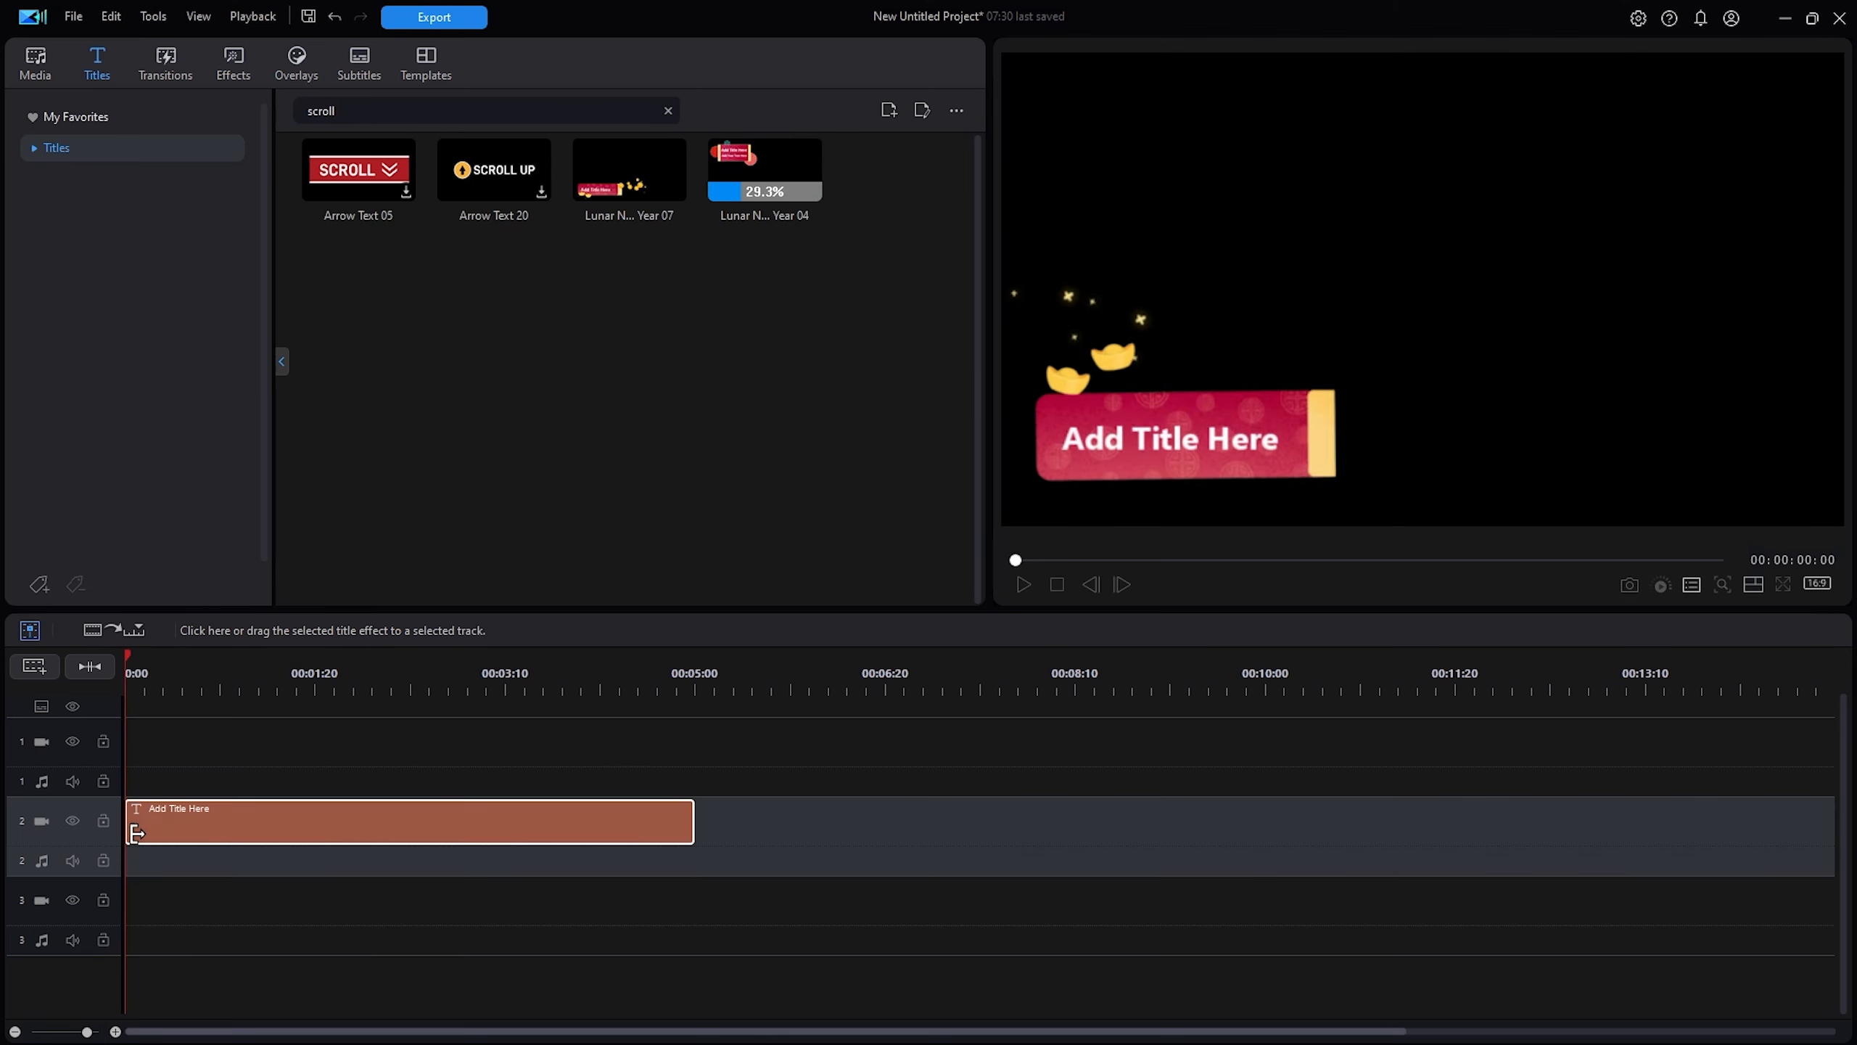
double_click(272, 836)
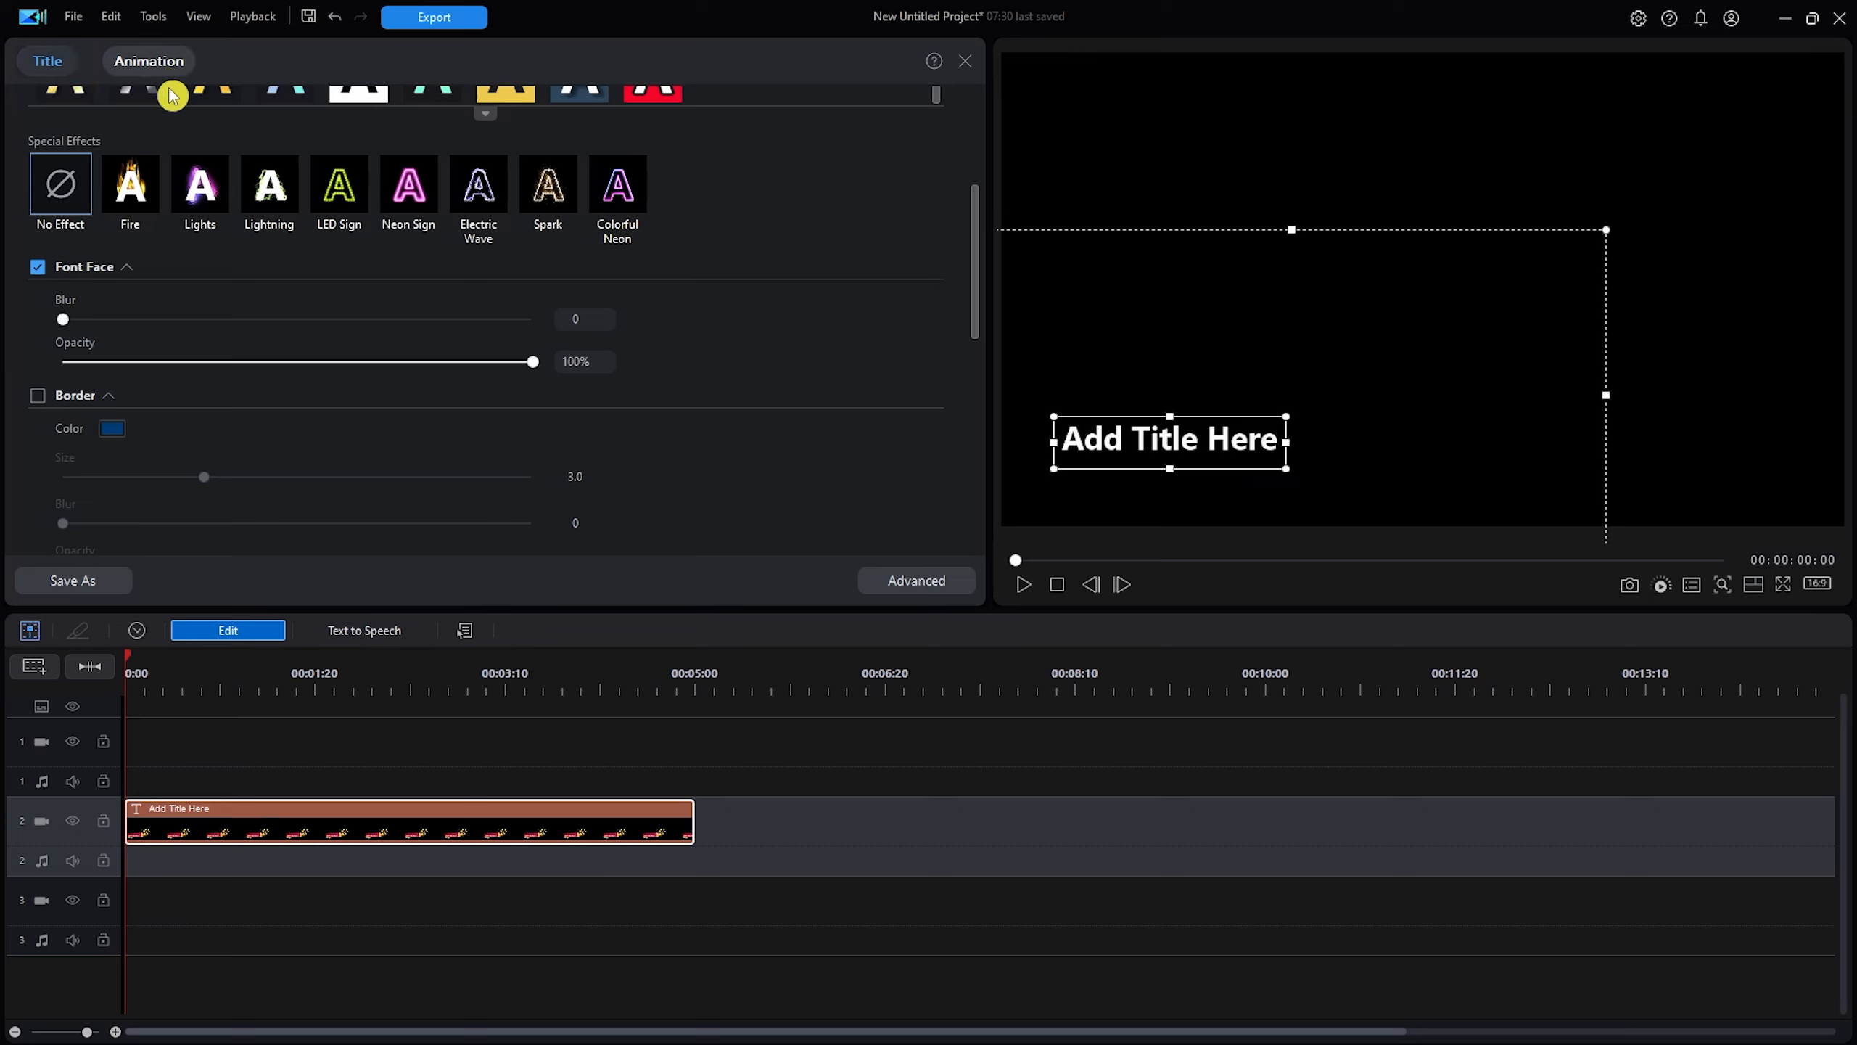
Drag the rectangular frame object lower in the video, then bring up the title's animation presets.
drag(975, 309, 982, 180)
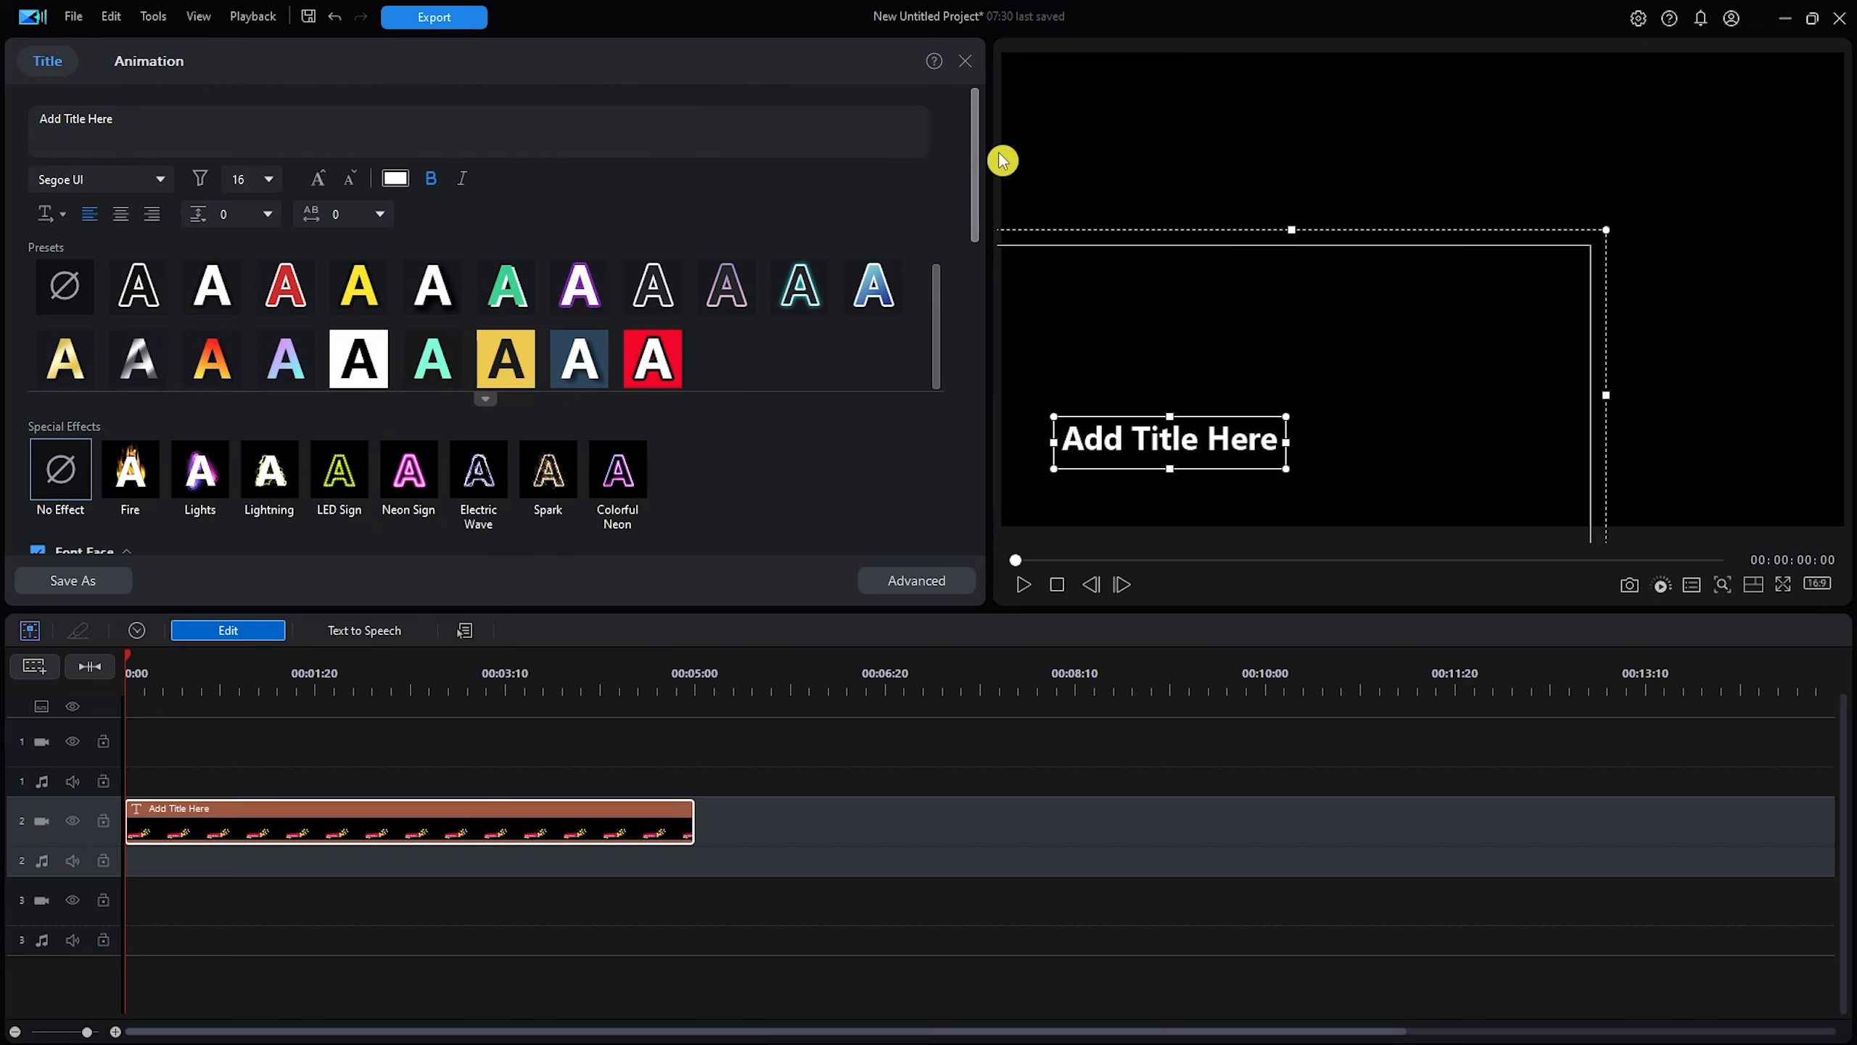
scroll(815, 301, down, 1)
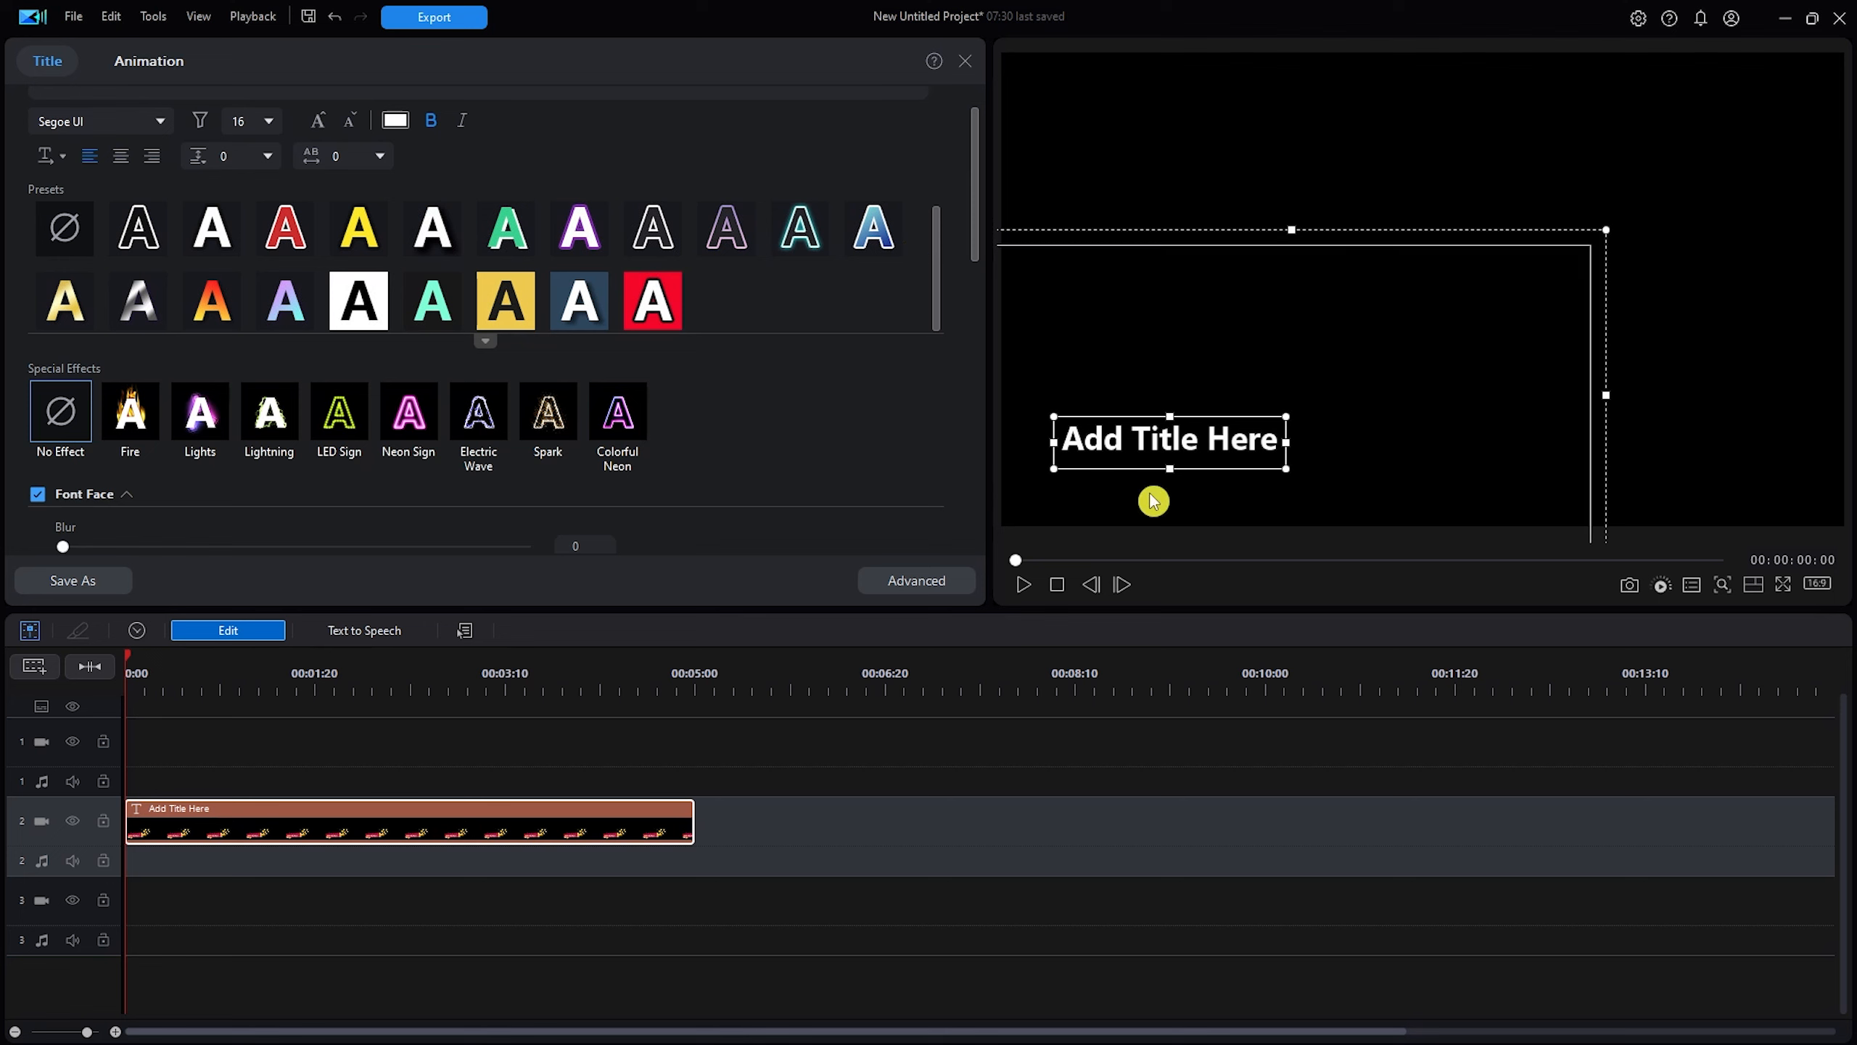
click(1181, 404)
drag(1180, 391, 1165, 490)
click(126, 60)
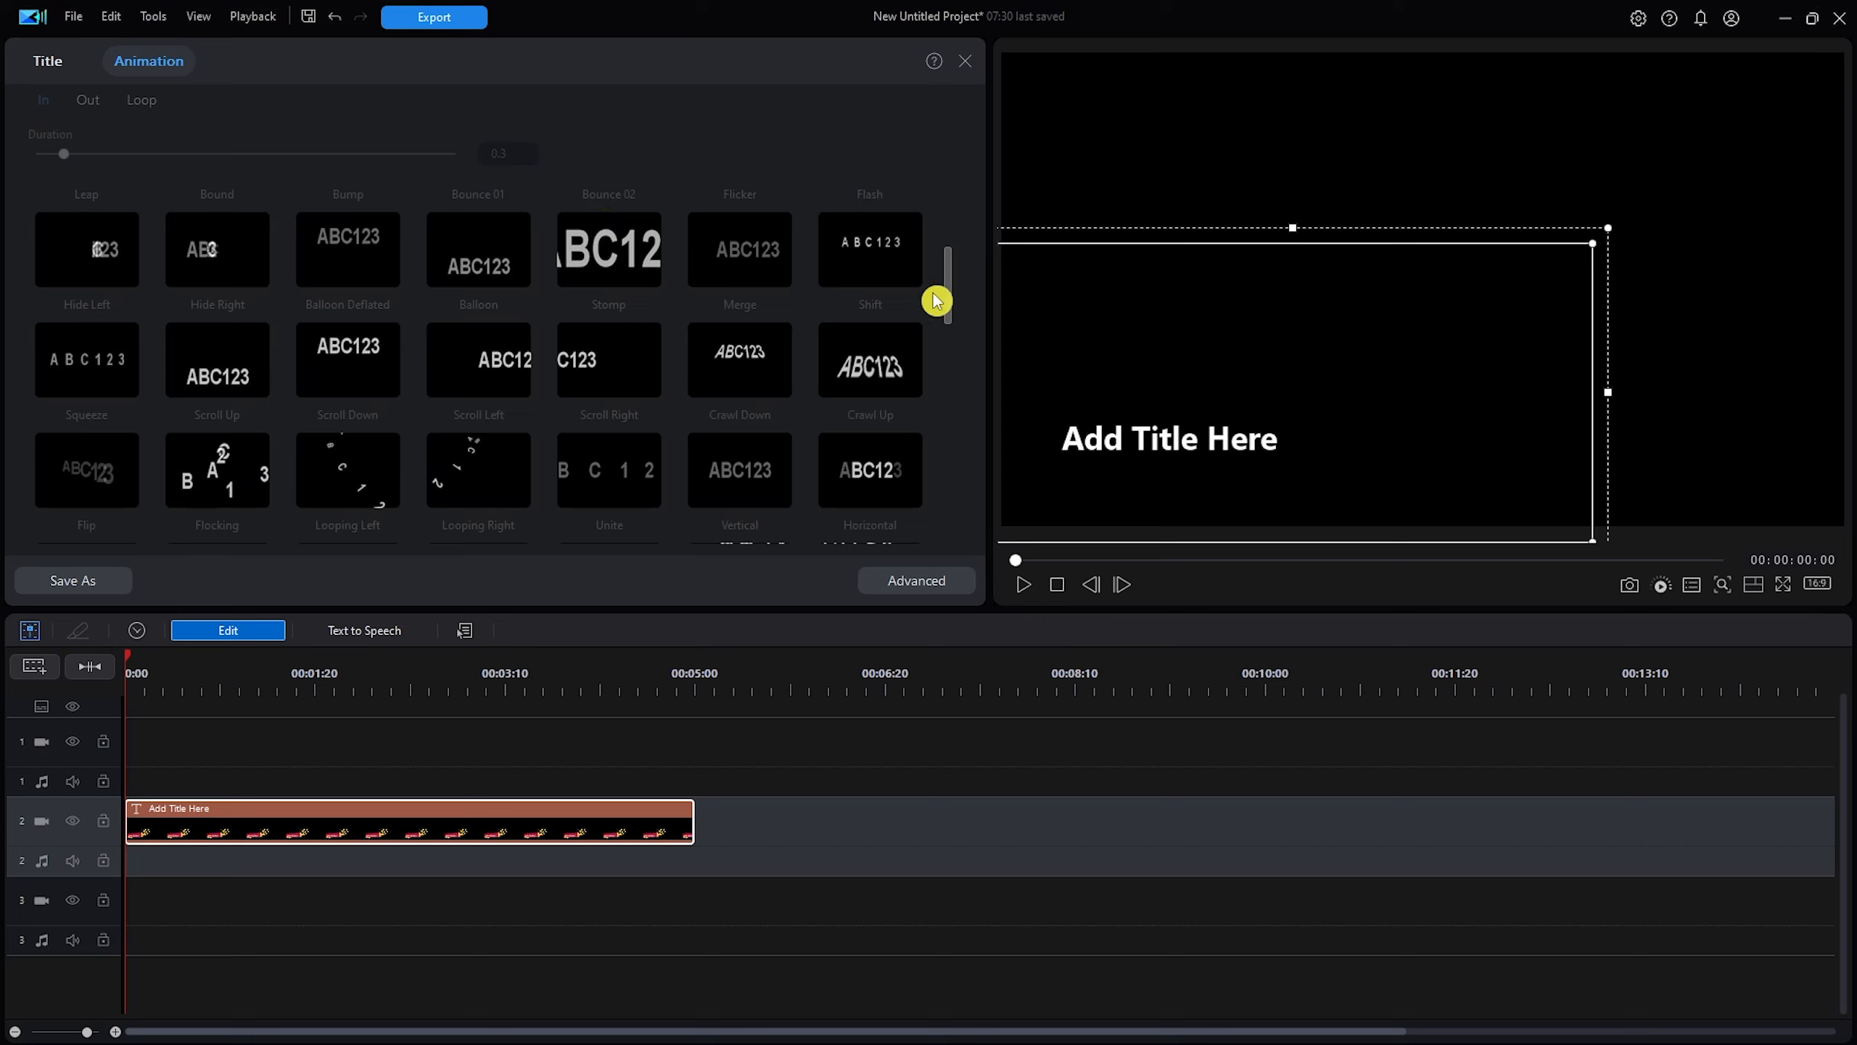
Change the 'Add Title Here' placeholder text to 'ketyq', then show the animation presets again.
click(59, 63)
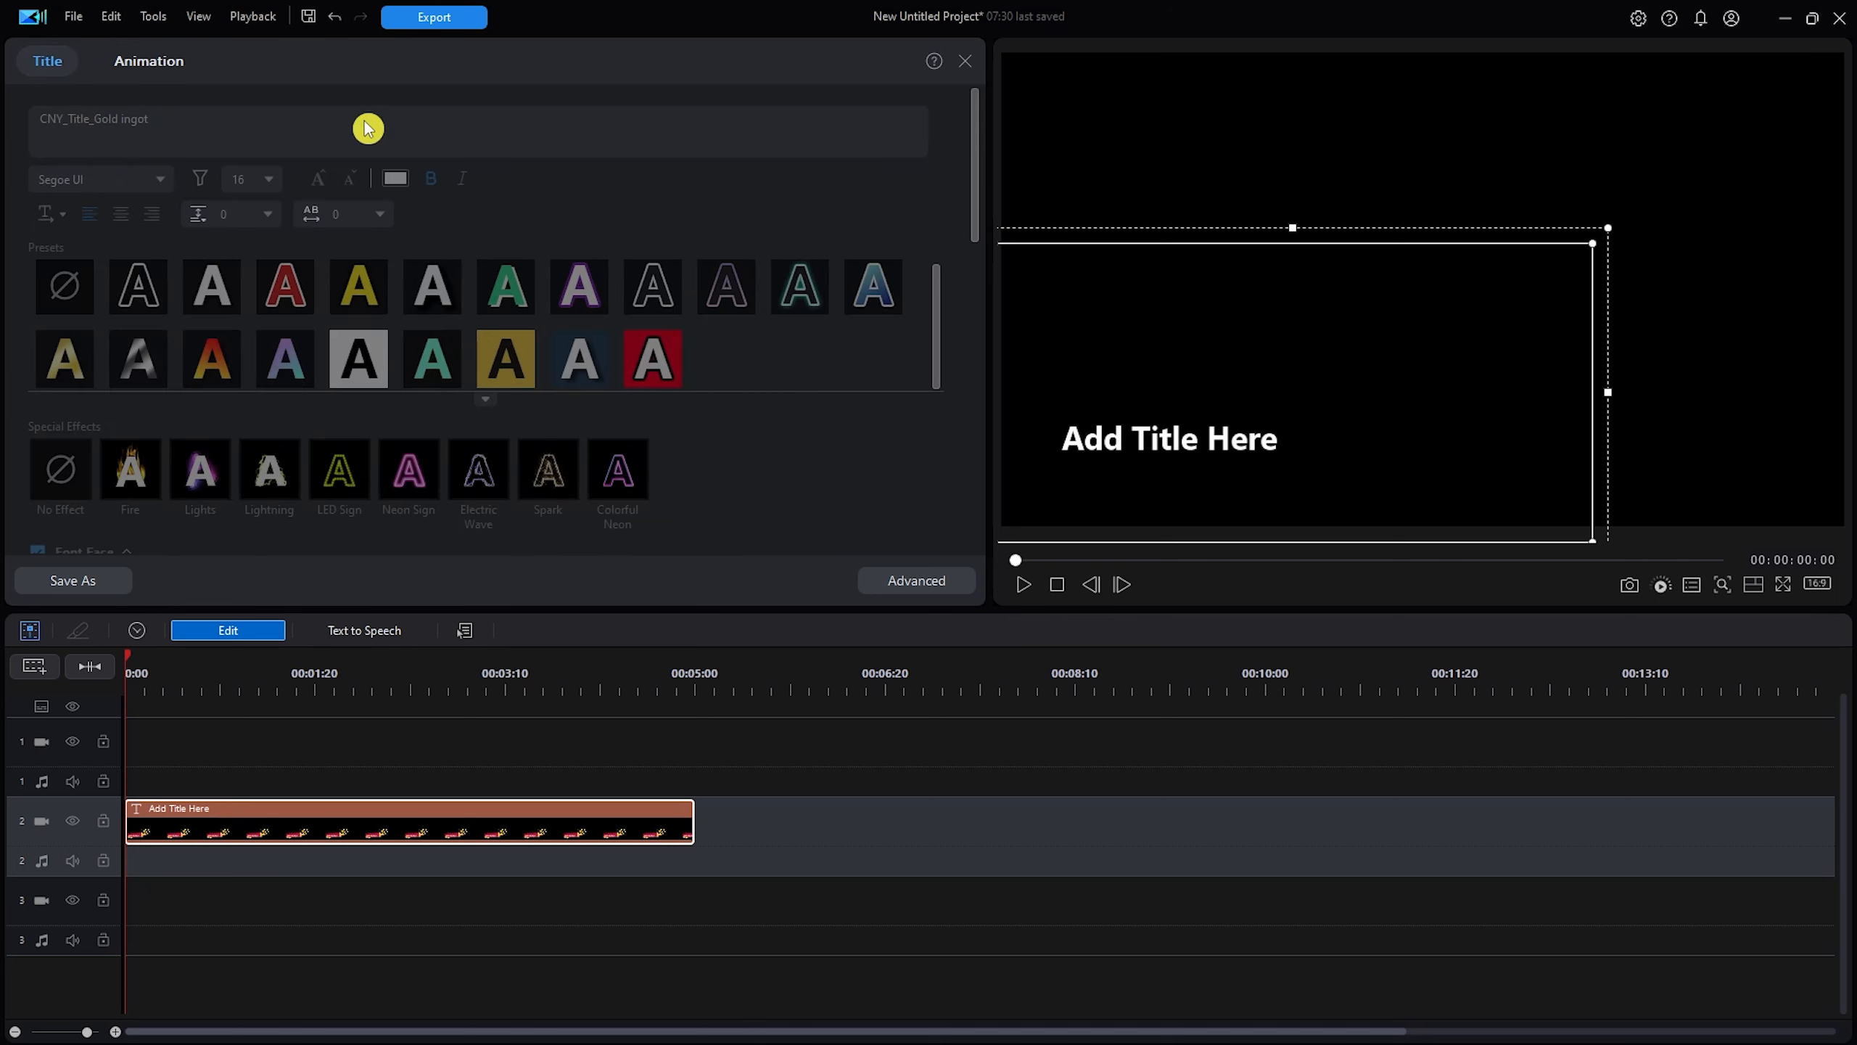
click(1210, 441)
key(ctrl+a)
text(ketyq)
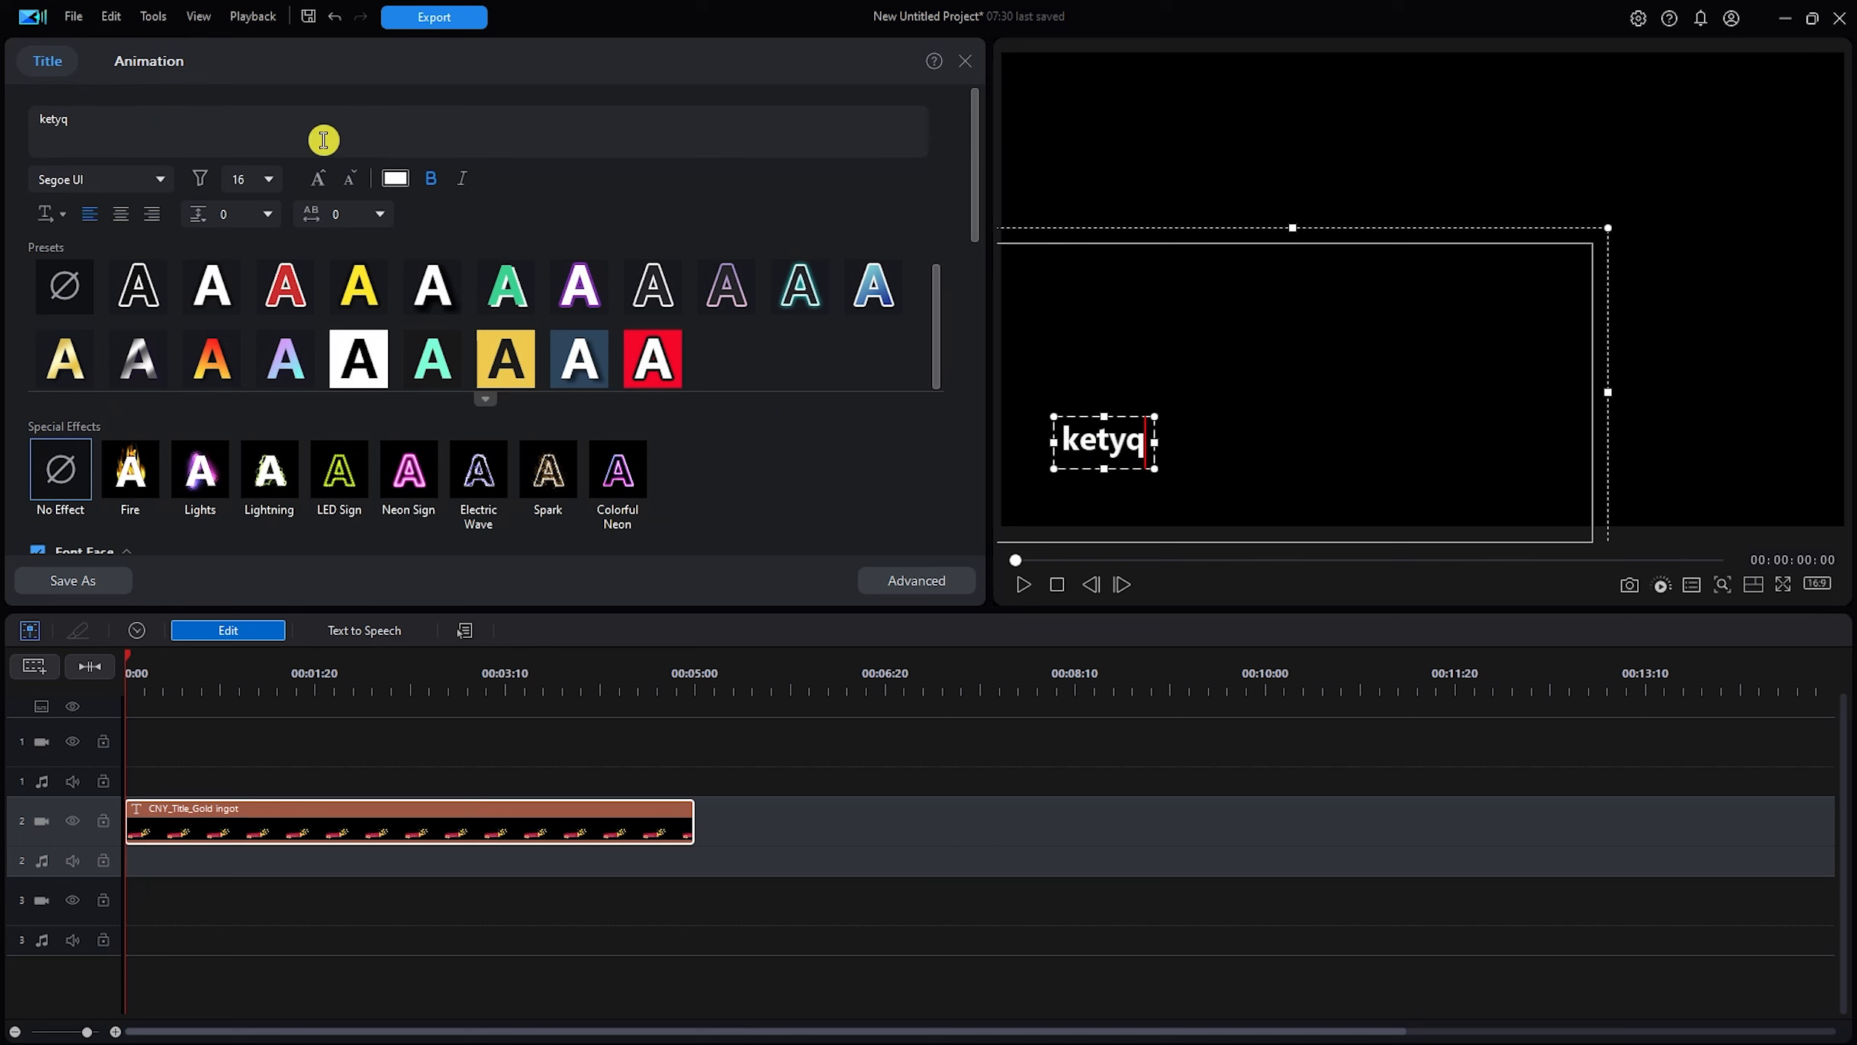
click(135, 61)
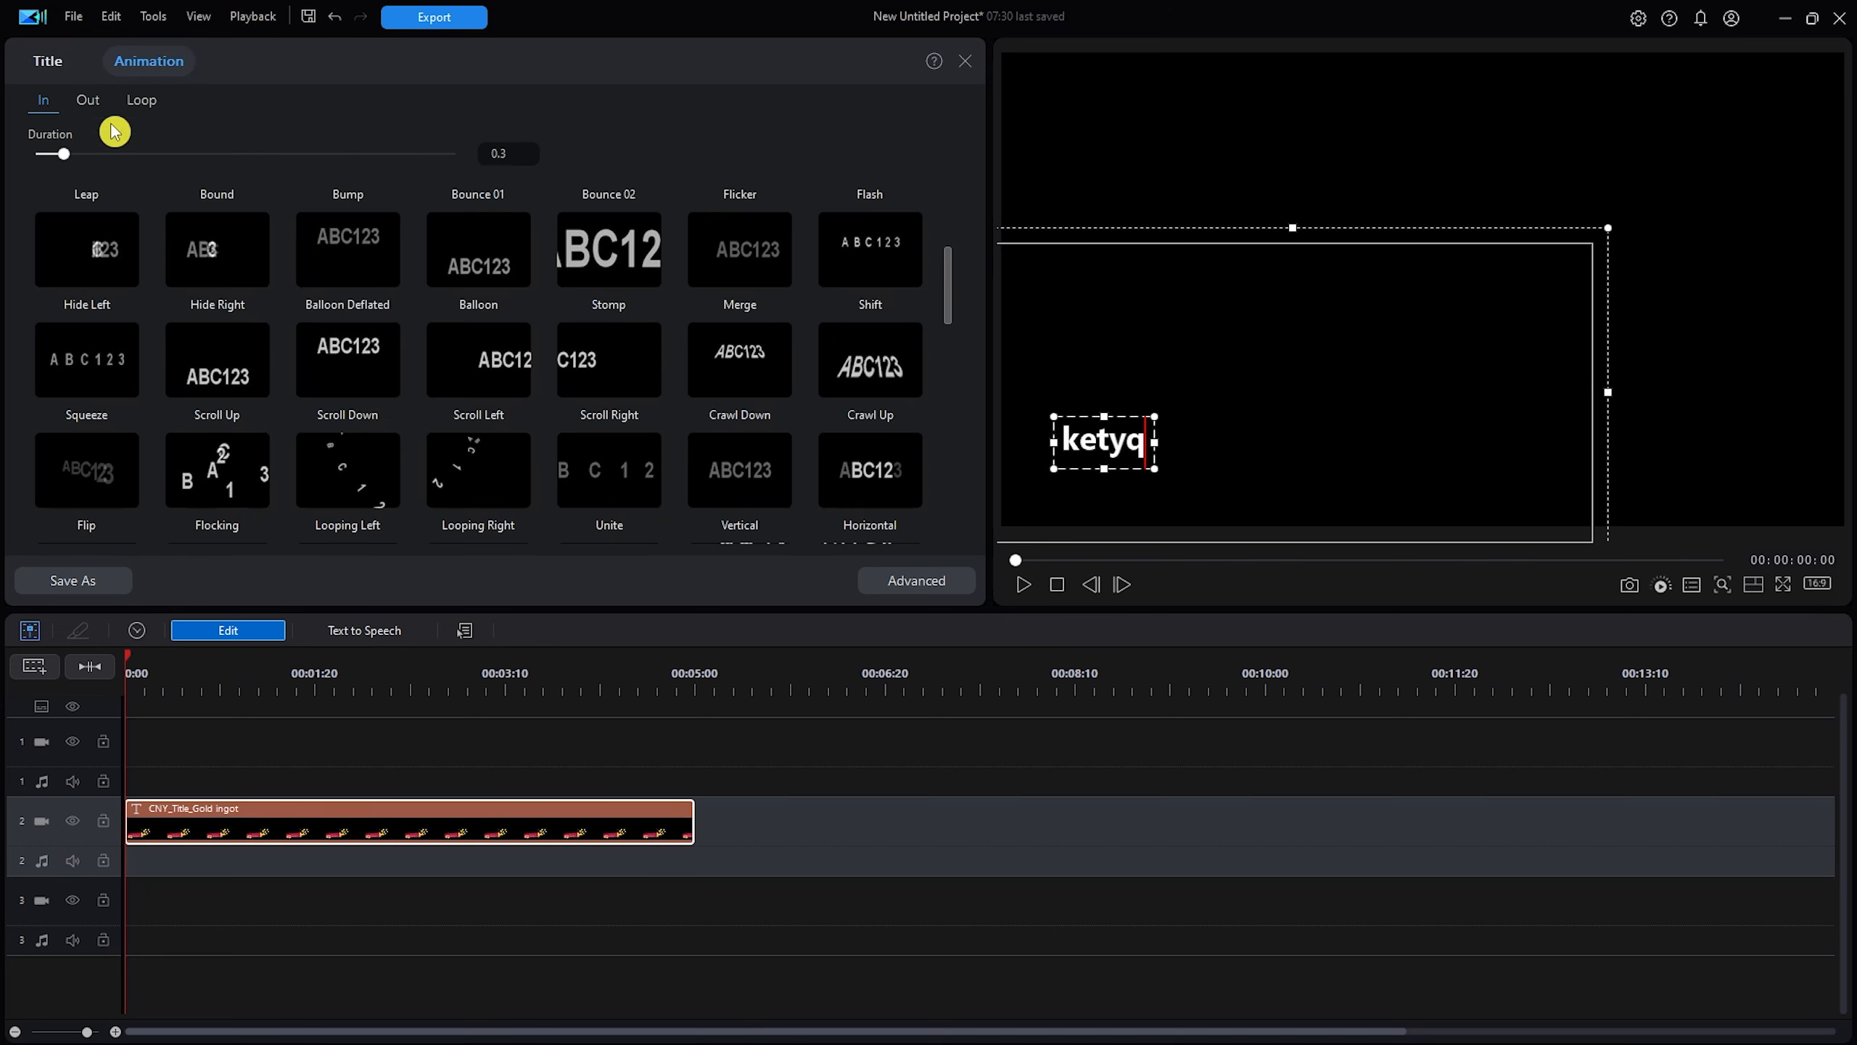